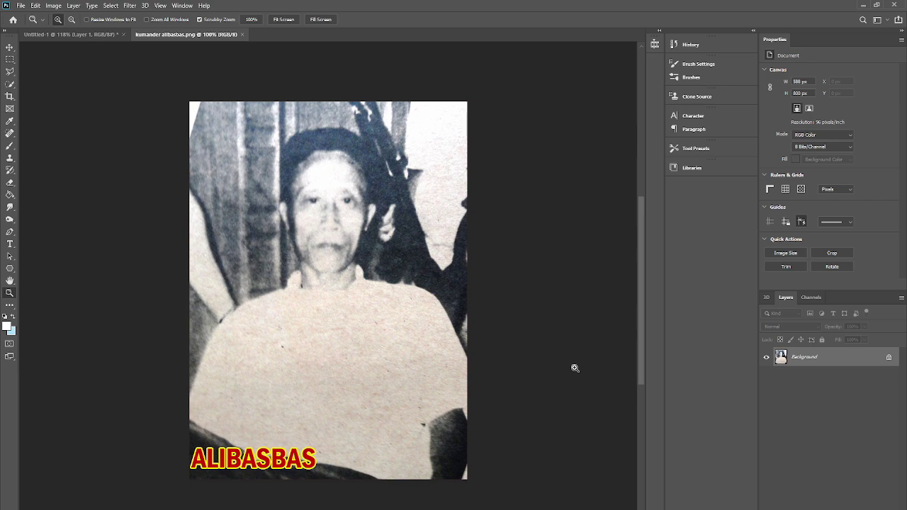
Examine the man's face, hair and surrounding background up close in the original color photo.
left_click_drag(342, 204, 372, 162)
left_click_drag(287, 283, 255, 333)
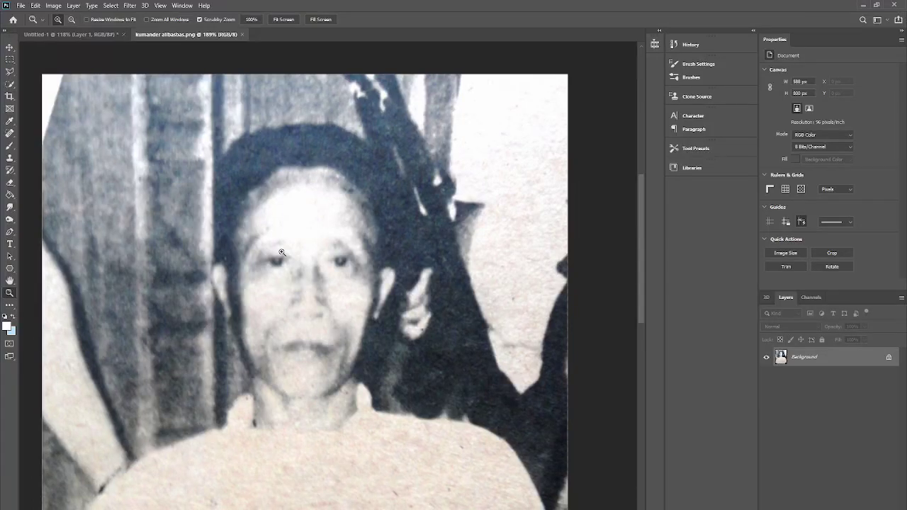
left_click_drag(281, 252, 318, 367)
left_click_drag(309, 334, 307, 312)
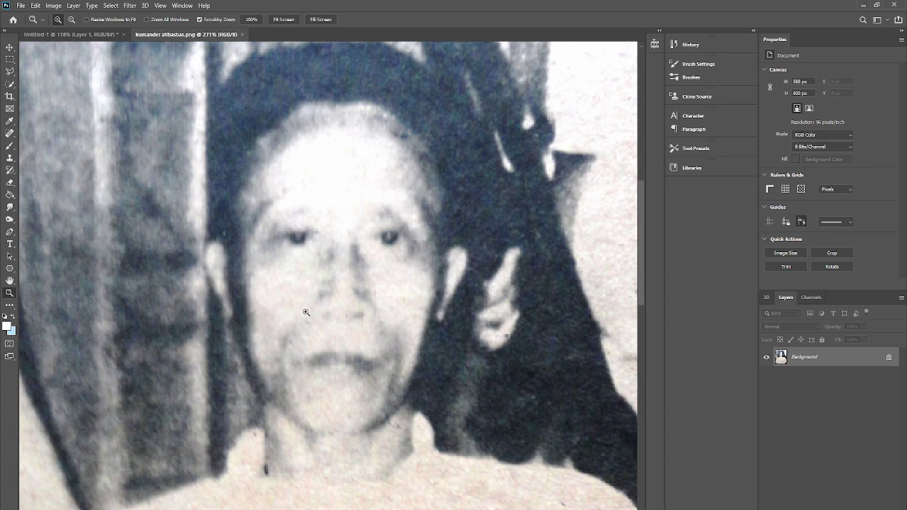
left_click_drag(306, 305, 363, 232)
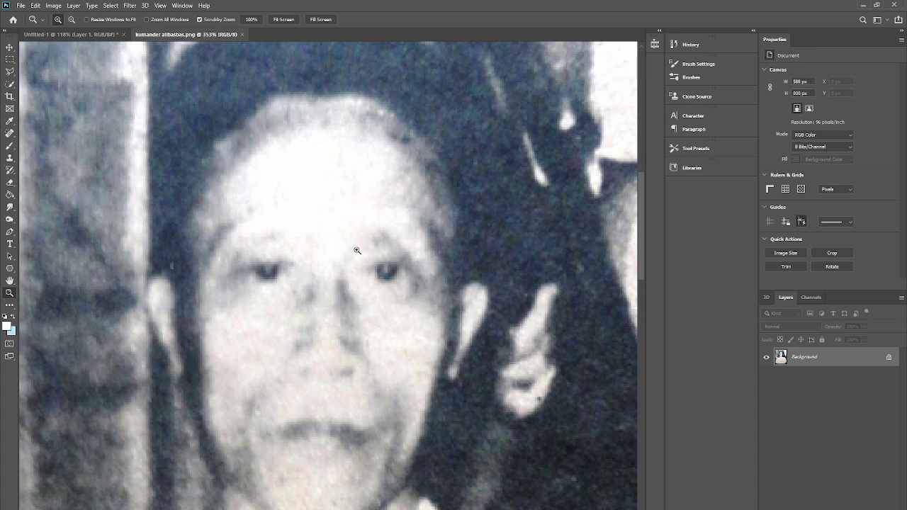
left_click_drag(356, 261, 283, 303)
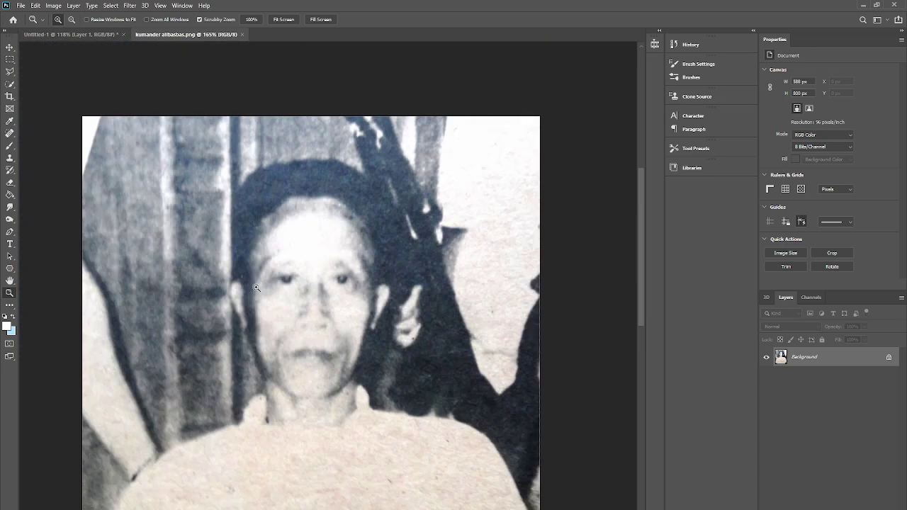
left_click_drag(303, 166, 343, 150)
left_click_drag(373, 254, 286, 179)
left_click_drag(277, 252, 262, 325)
left_click_drag(259, 61, 301, 60)
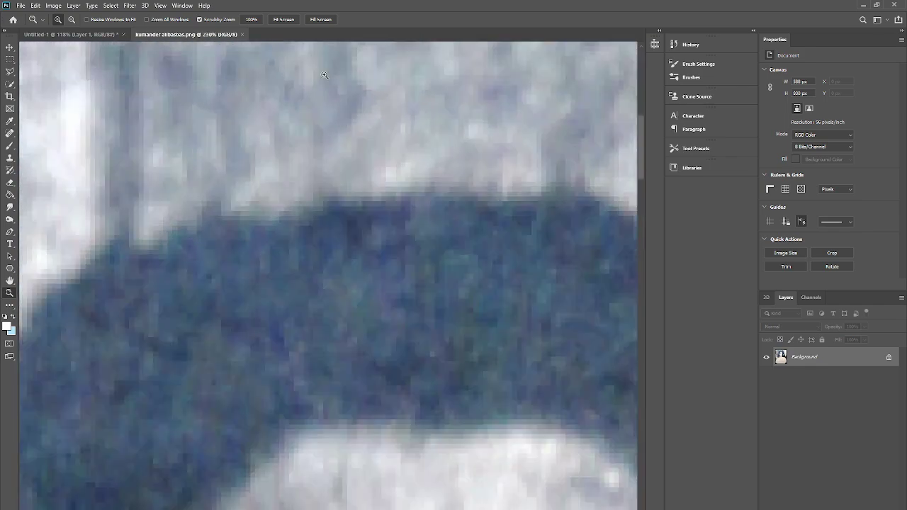
left_click_drag(220, 248, 170, 286)
left_click_drag(418, 298, 312, 312)
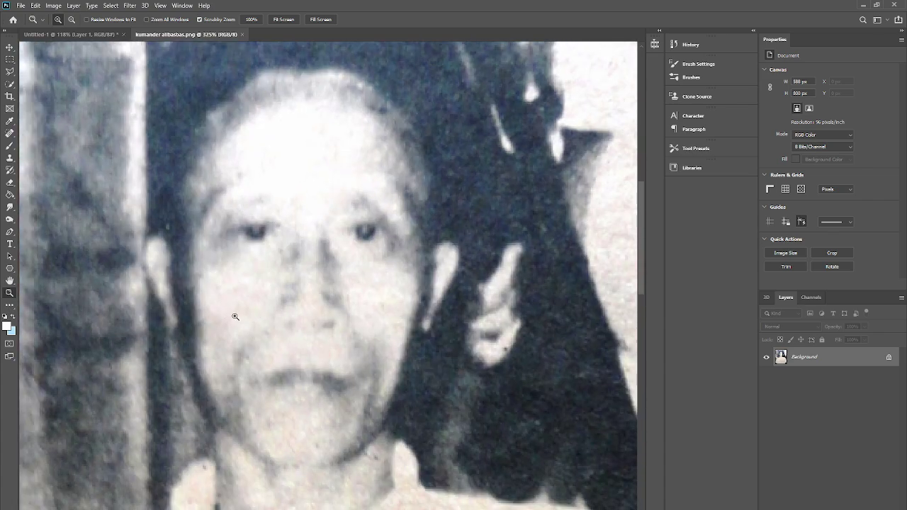
left_click_drag(236, 317, 317, 355)
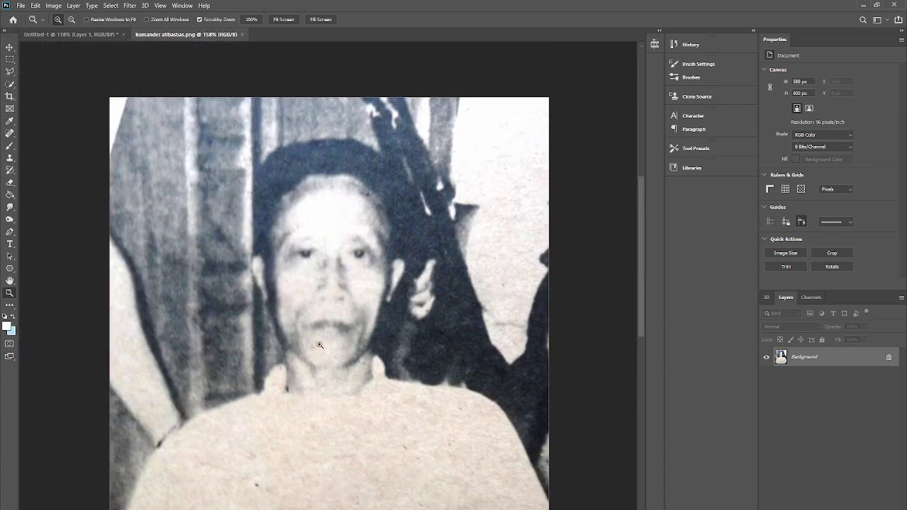
mouse_move(326, 248)
left_mouse_down()
mouse_move(339, 244)
mouse_move(310, 239)
left_mouse_up()
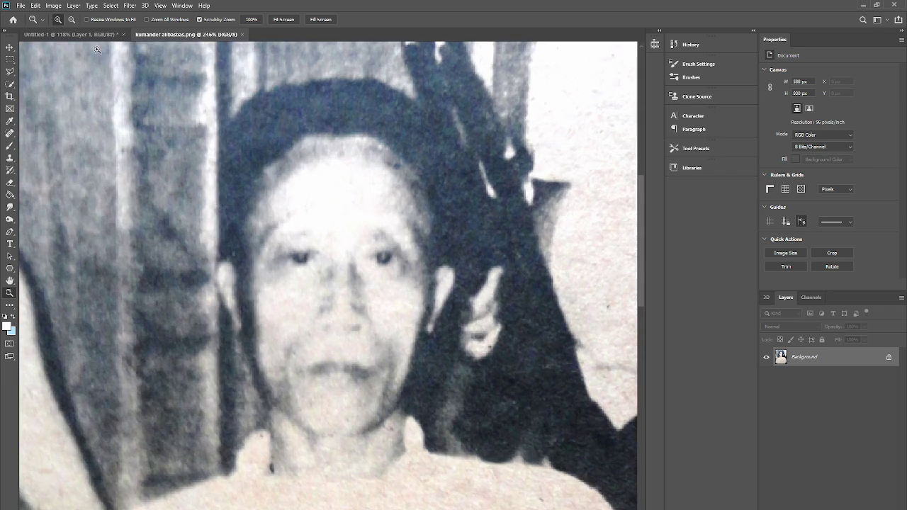
Switch to the Untitled-1 document and examine the face in the grayscale copy at several magnifications.
left_click(68, 34)
left_click_drag(284, 230, 296, 227)
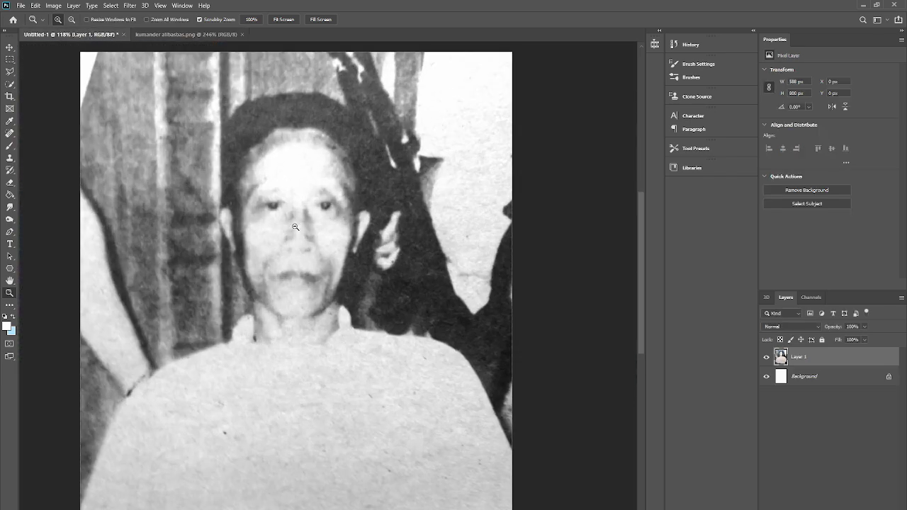
left_click_drag(350, 269, 346, 297)
left_click_drag(302, 268, 312, 267)
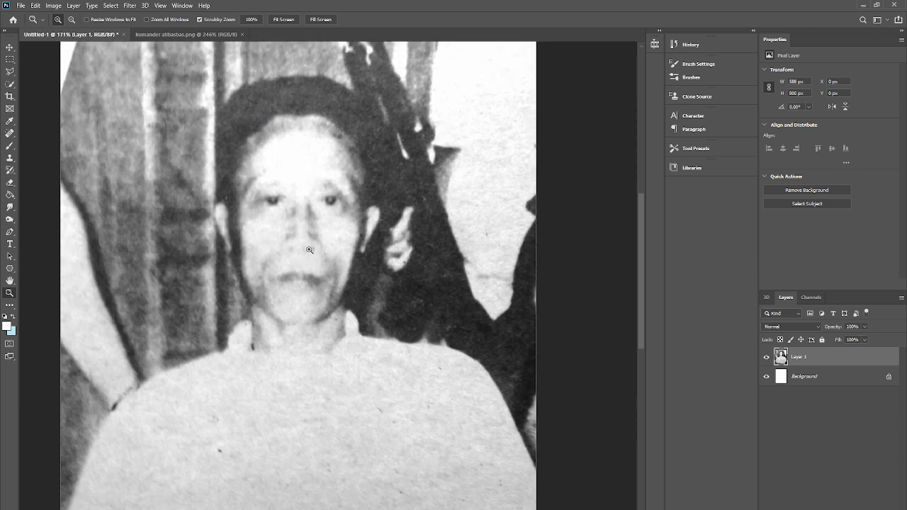
left_click_drag(299, 216, 317, 220)
left_click_drag(346, 285, 338, 310)
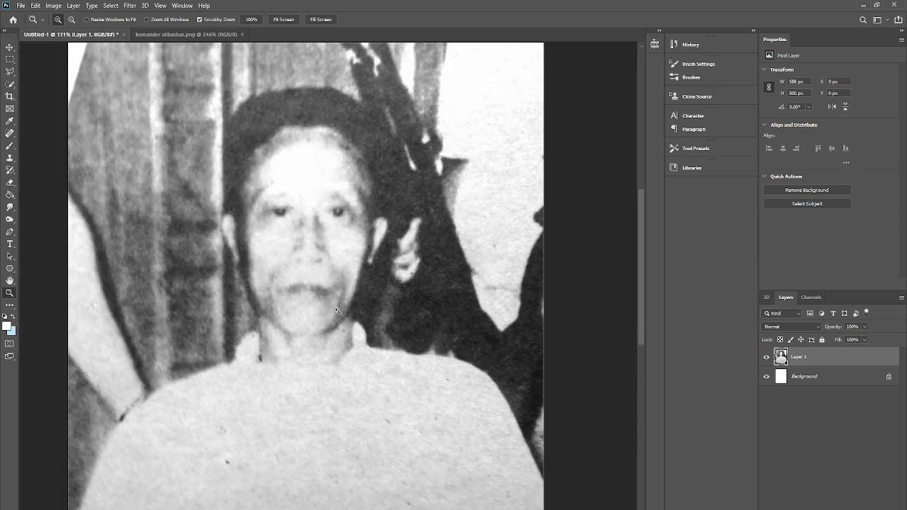
left_click(277, 210)
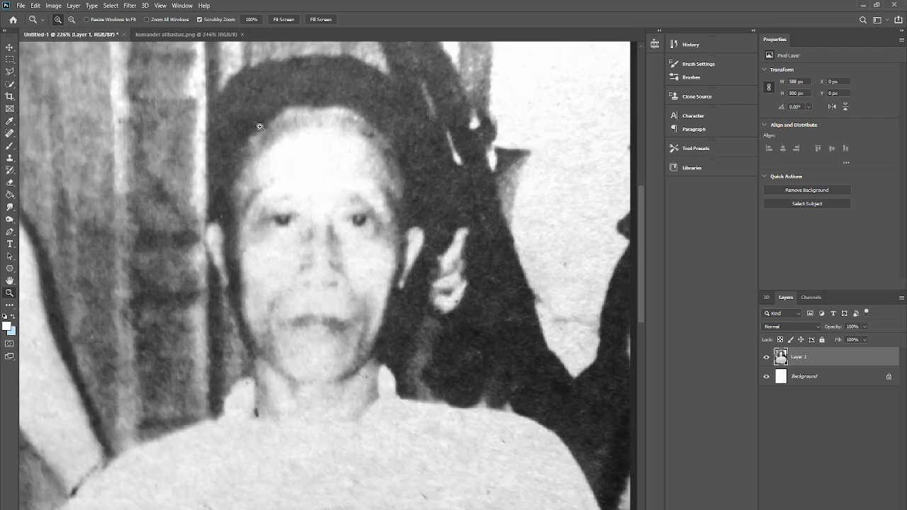
left_click(269, 251)
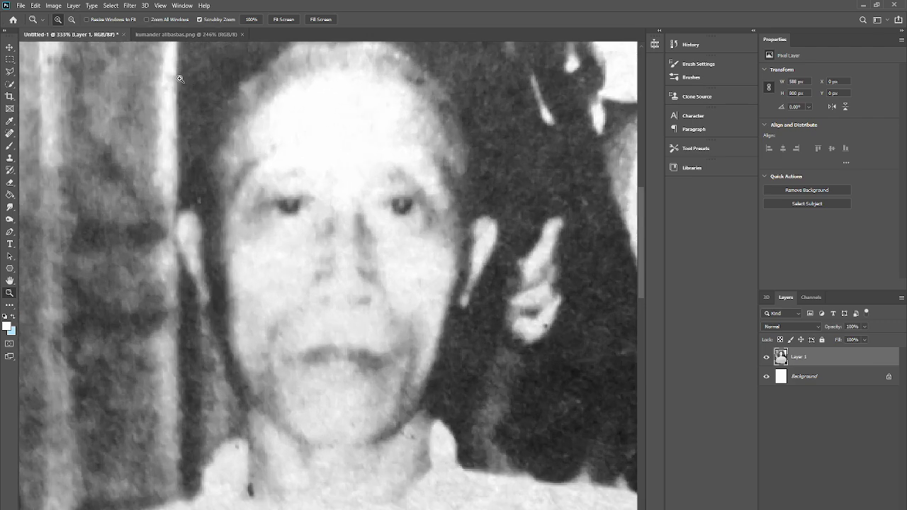
left_click(285, 226, "alt")
left_click(317, 258, "alt")
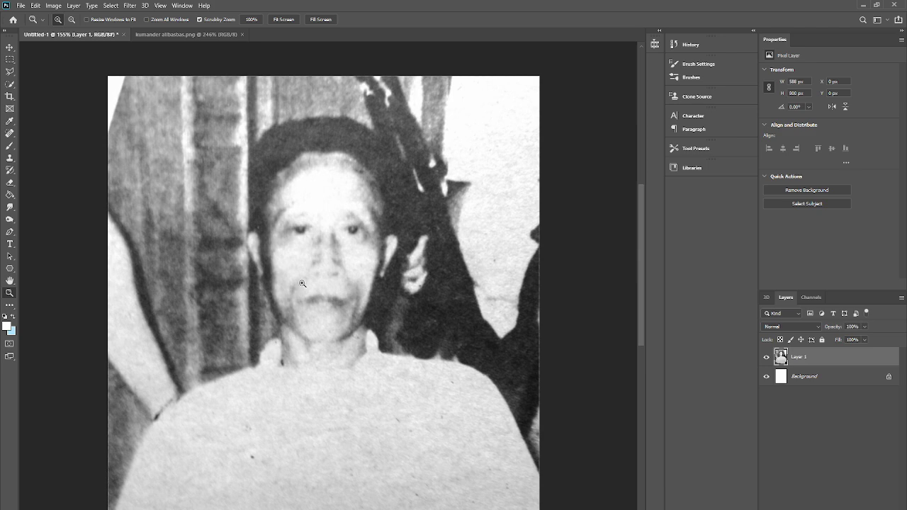
left_click(306, 233)
left_click(333, 176)
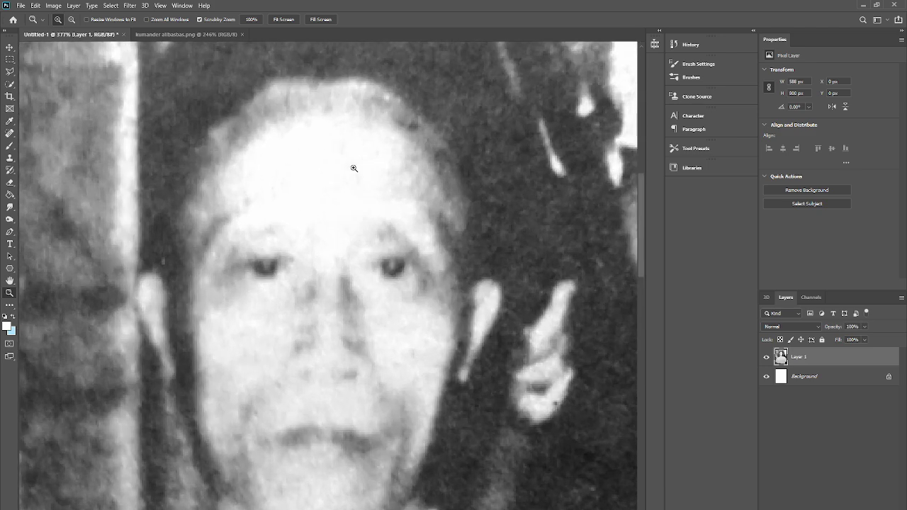
Open the Camera Raw Filter on Layer 1 and set Exposure to -2.00.
left_click(130, 5)
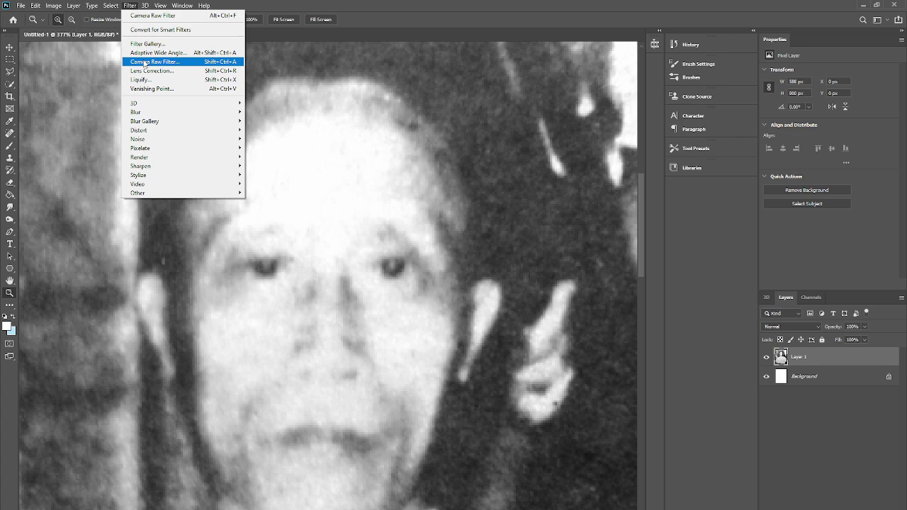
left_click(144, 62)
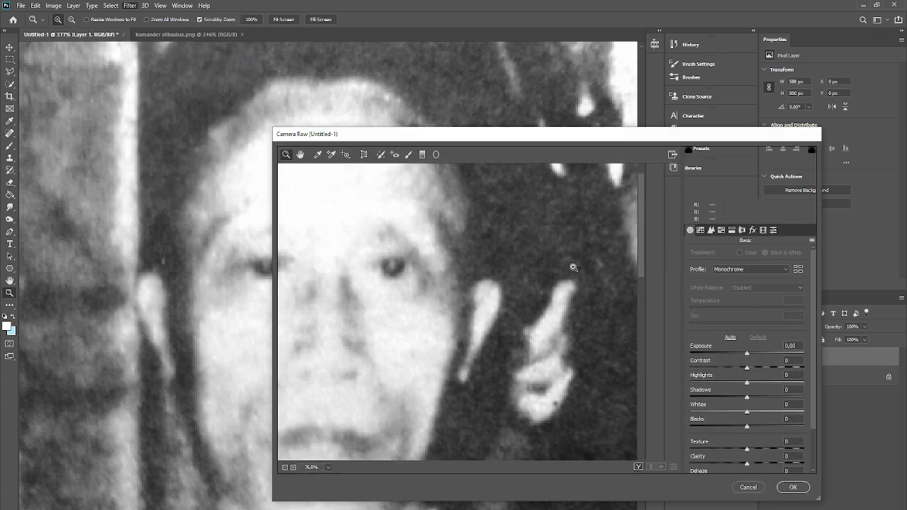
left_click_drag(505, 233, 509, 238)
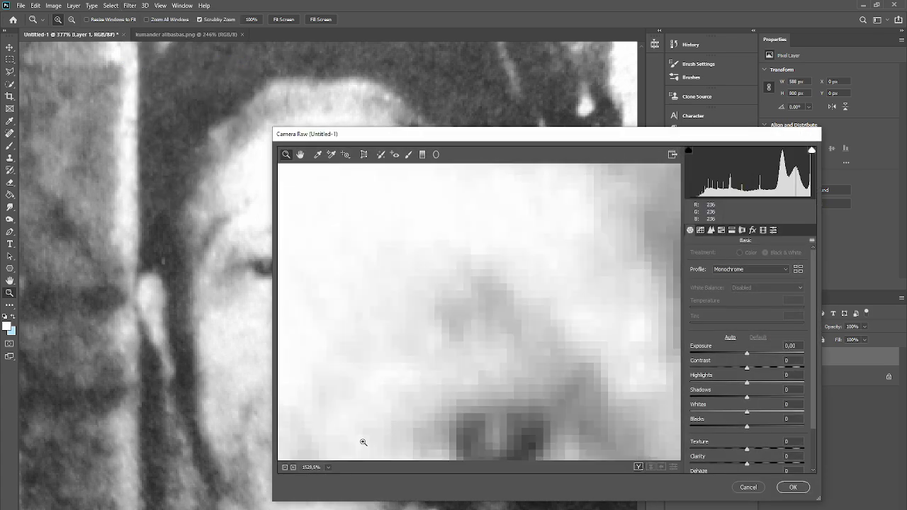
left_click(285, 468)
left_click(285, 468)
left_click(285, 468)
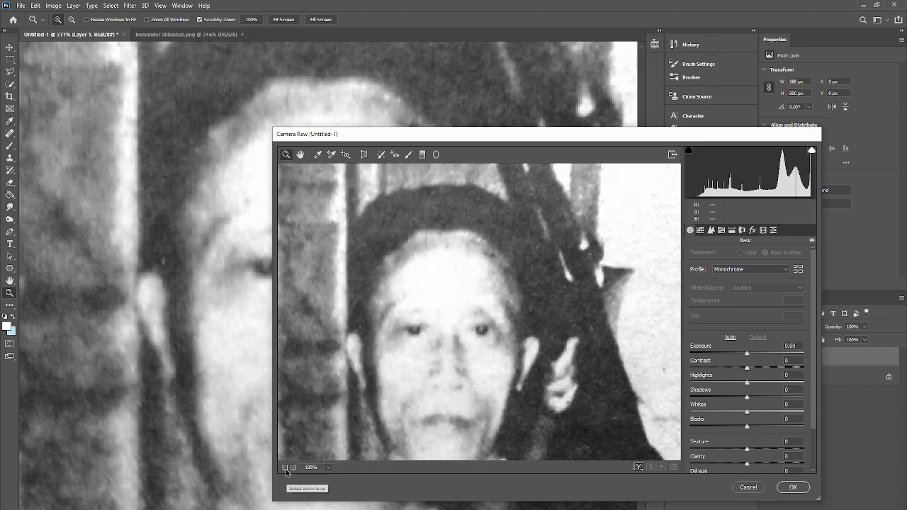
left_click(285, 468)
left_click(293, 468)
scroll(649, 351, "up", 3)
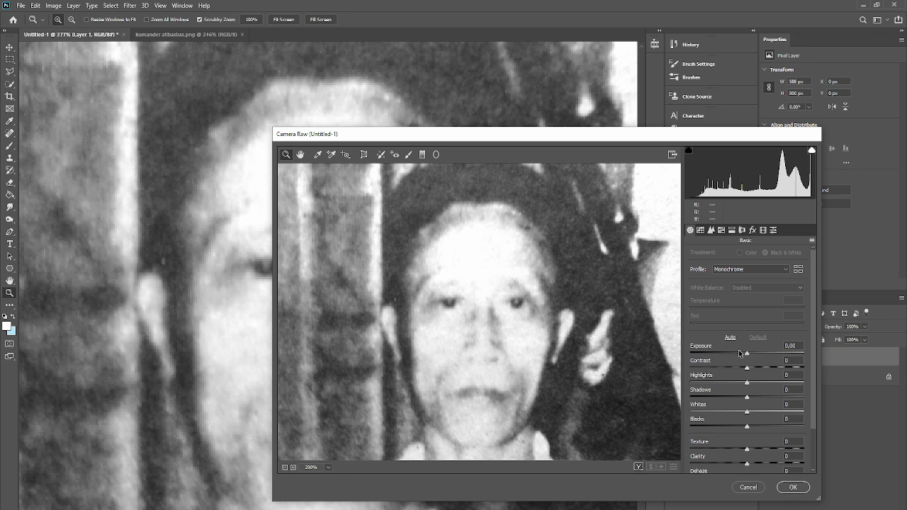
left_click_drag(738, 354, 729, 354)
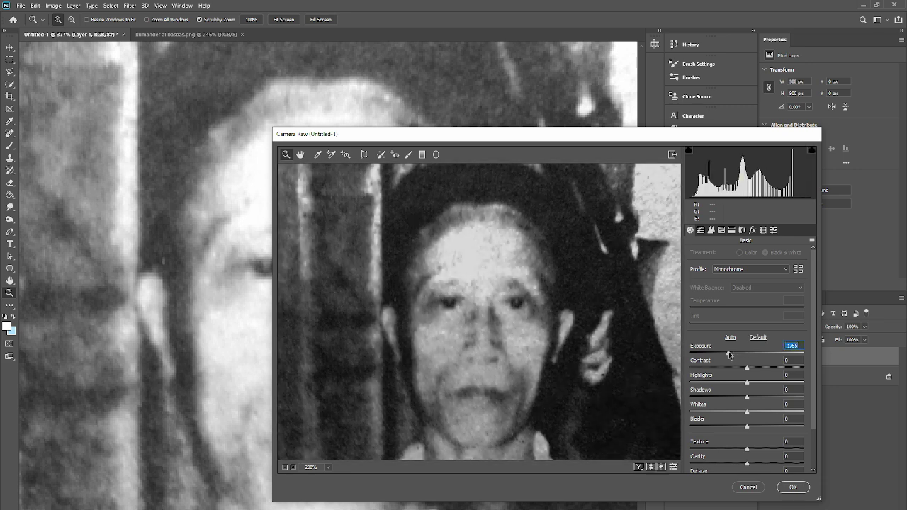
scroll(796, 357, "down", 2)
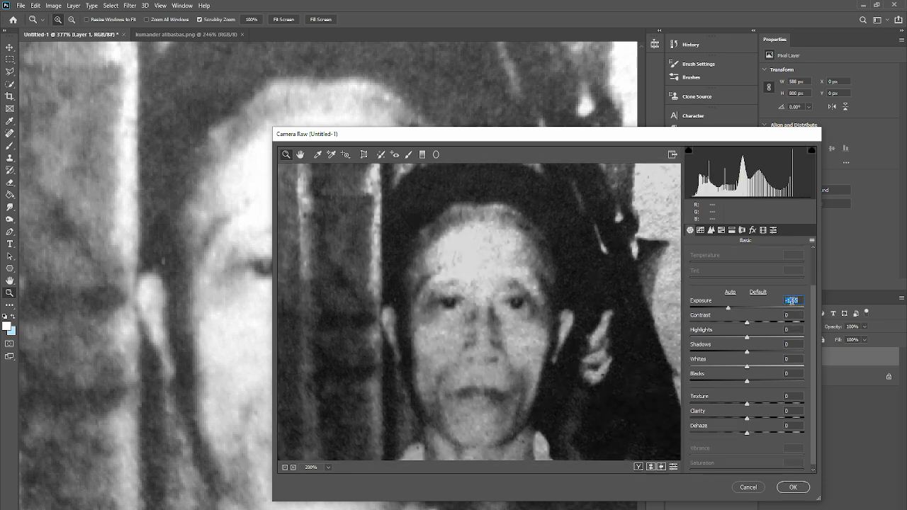
type("-2")
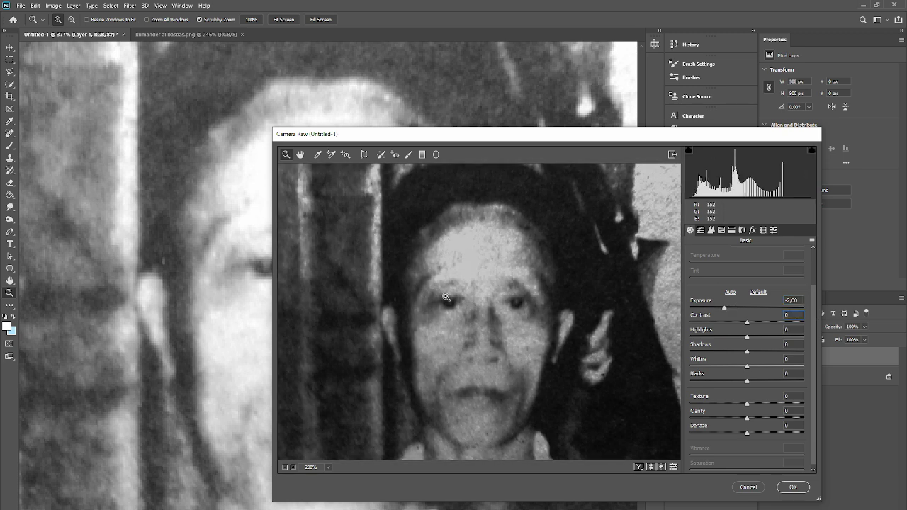
Examine the darkened portrait from hair to shoulders in the Camera Raw preview.
scroll(496, 304, "up", 2)
scroll(506, 302, "down", 6)
scroll(507, 295, "up", 3)
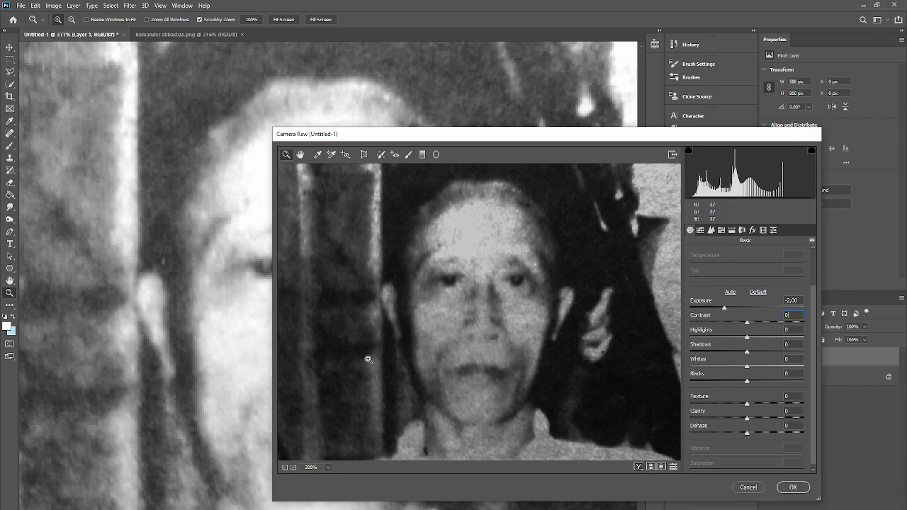
scroll(487, 336, "down", 3)
scroll(493, 333, "up", 4)
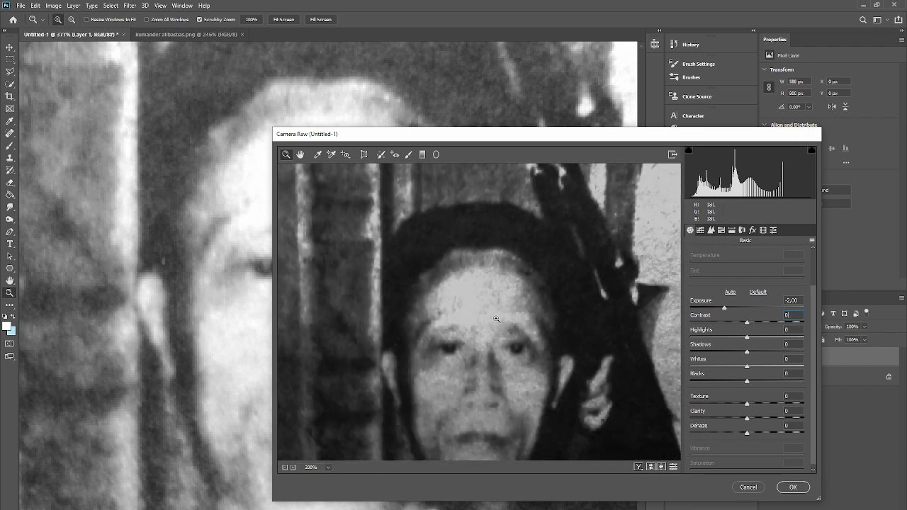
scroll(443, 331, "down", 8)
scroll(477, 327, "up", 5)
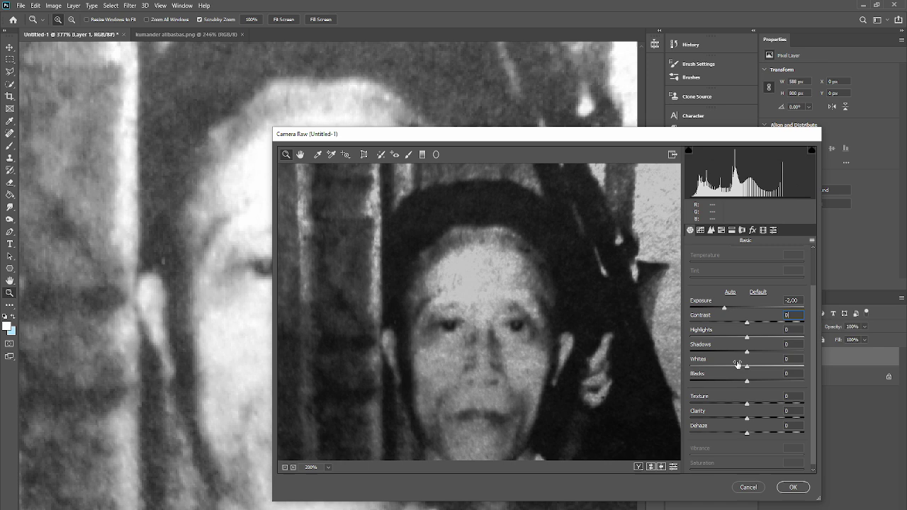
Undo a trial Highlights value of -100 and set Whites to -100 instead.
left_click_drag(733, 340, 650, 342)
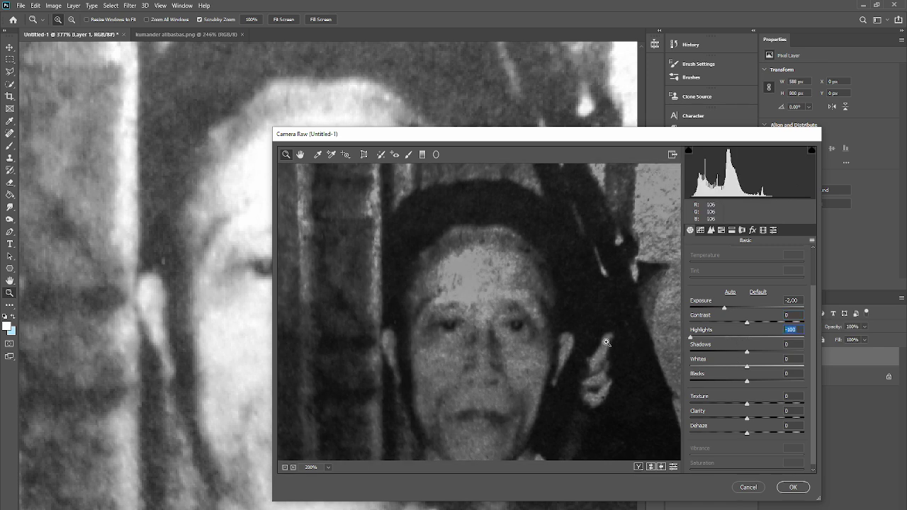
key("ctrl+z")
left_click_drag(726, 367, 450, 367)
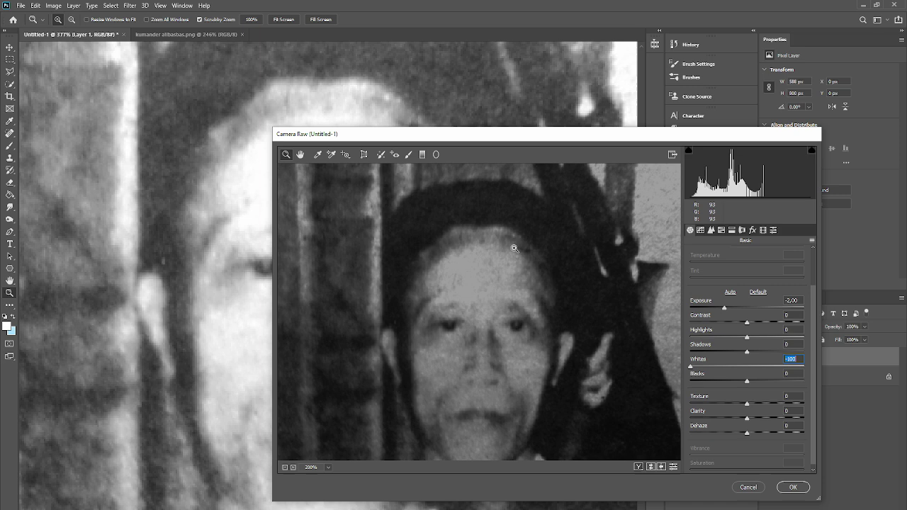
Try Exposure values of -1.00 and -1.50 on the portrait.
left_click(802, 300)
left_click(791, 300)
key("BackSpace")
type("1")
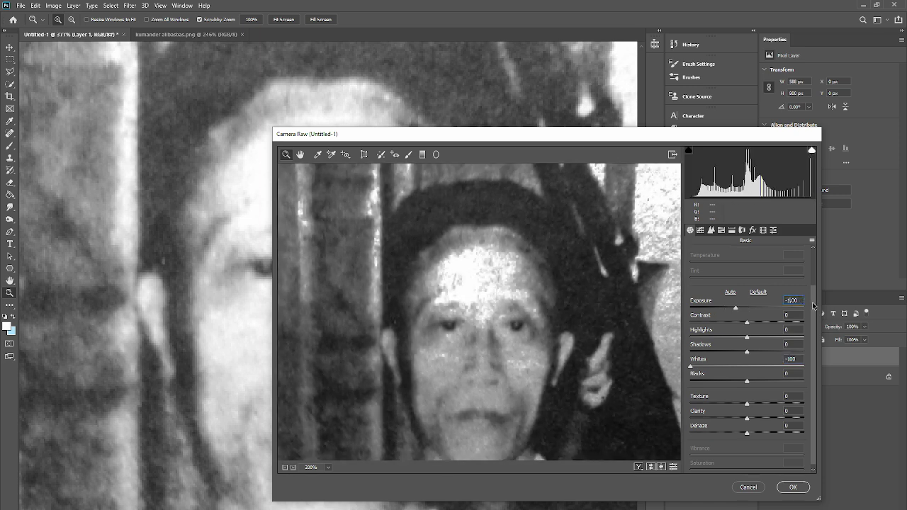
scroll(808, 302, "down", 1)
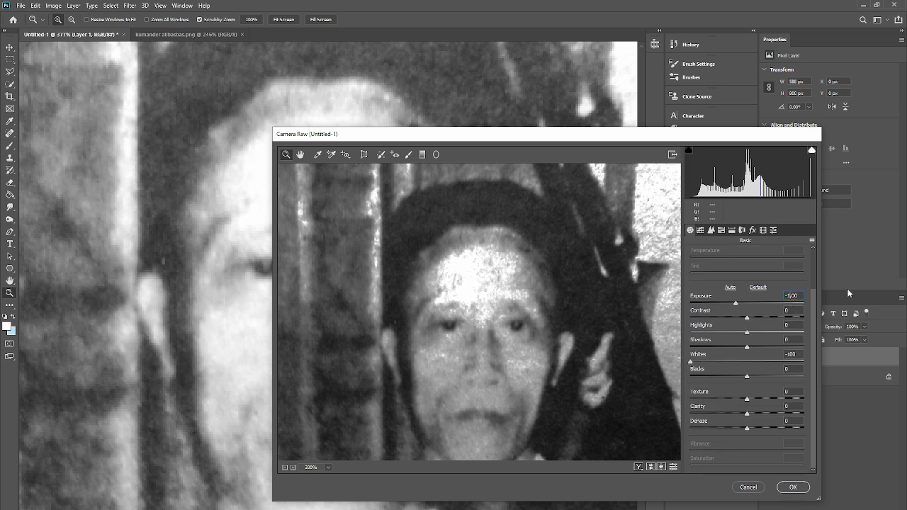
type("0")
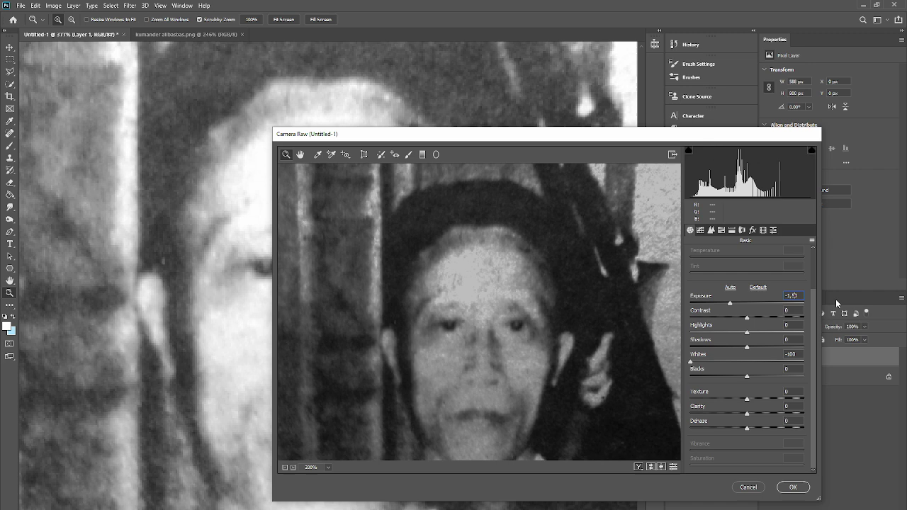
Set Exposure to -2.00, apply the Camera Raw adjustments to Layer 1 and check the darkened portrait.
left_click_drag(798, 295, 786, 296)
type("-2")
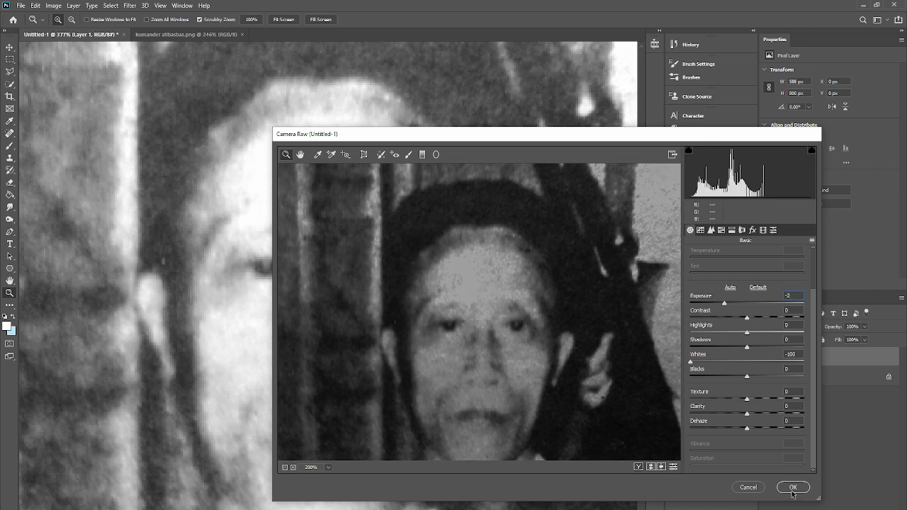
left_click(793, 488)
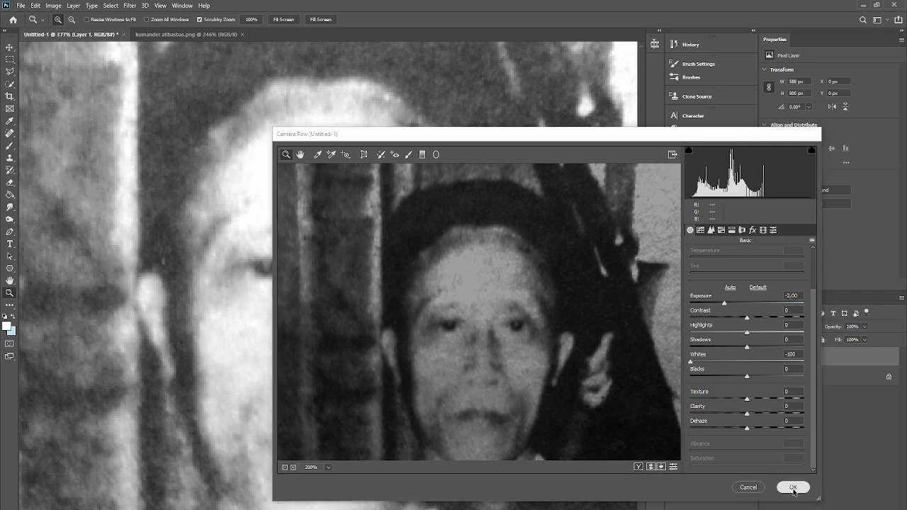
scroll(355, 338, "down", 5)
scroll(355, 338, "up", 5)
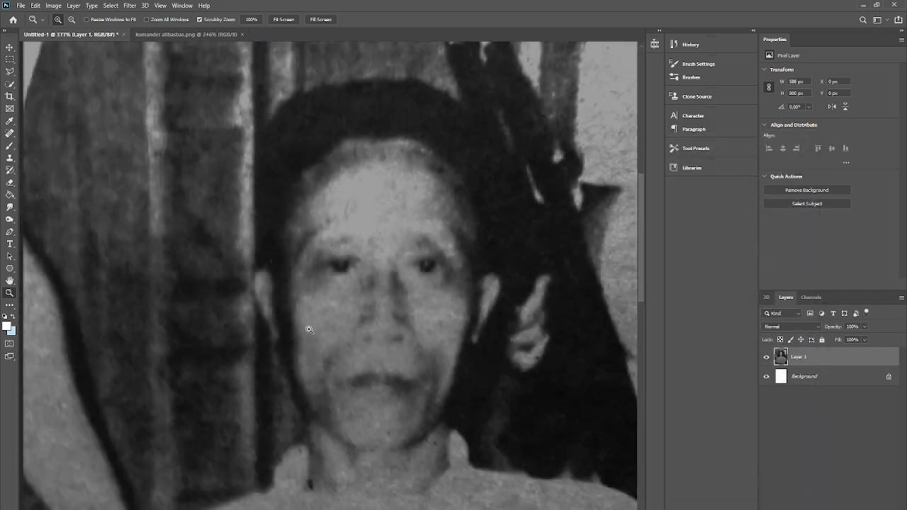
scroll(402, 256, "down", 3)
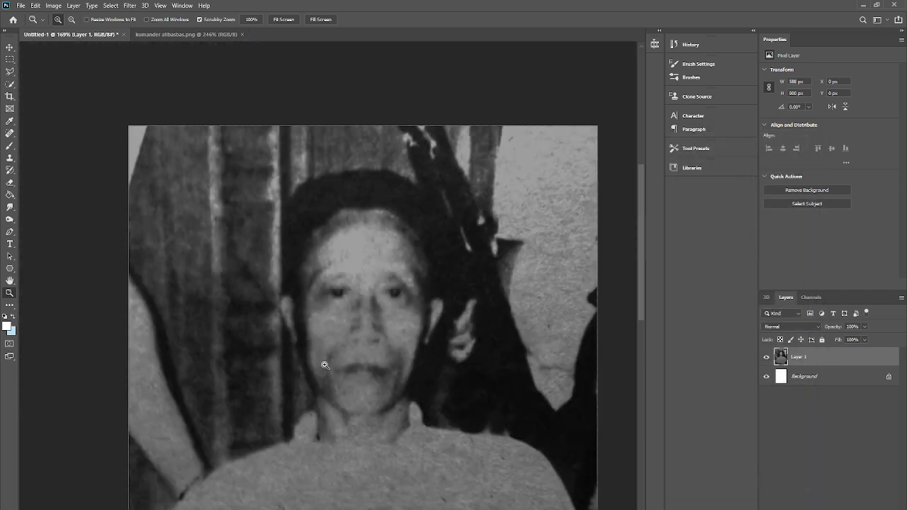
Undo the Camera Raw darkening on Layer 1 and paste the darkened portrait above it as a new layer.
scroll(363, 302, "up", 1)
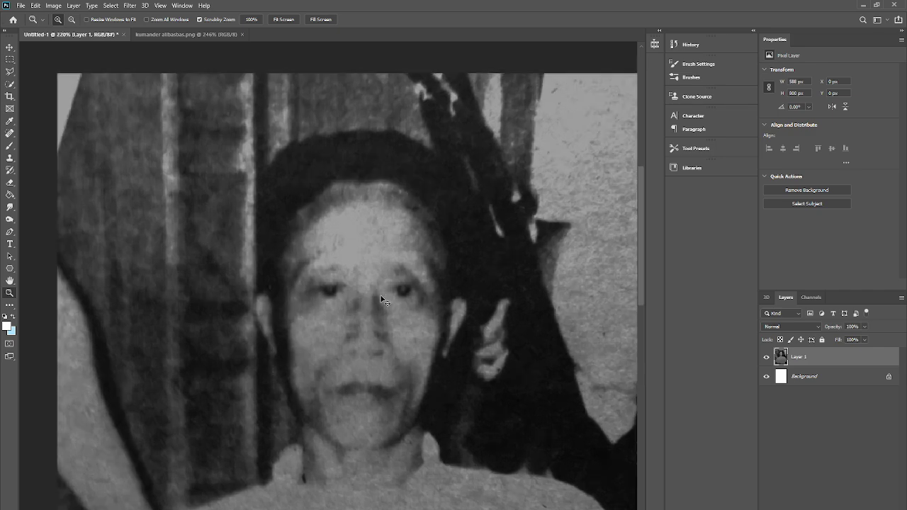
key("ctrl+z")
key("ctrl+z")
key("ctrl+z")
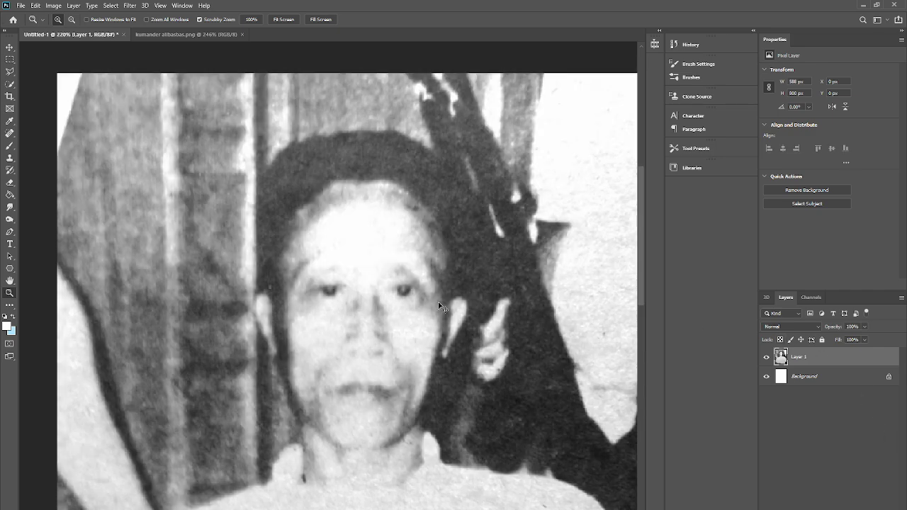
key("ctrl+v")
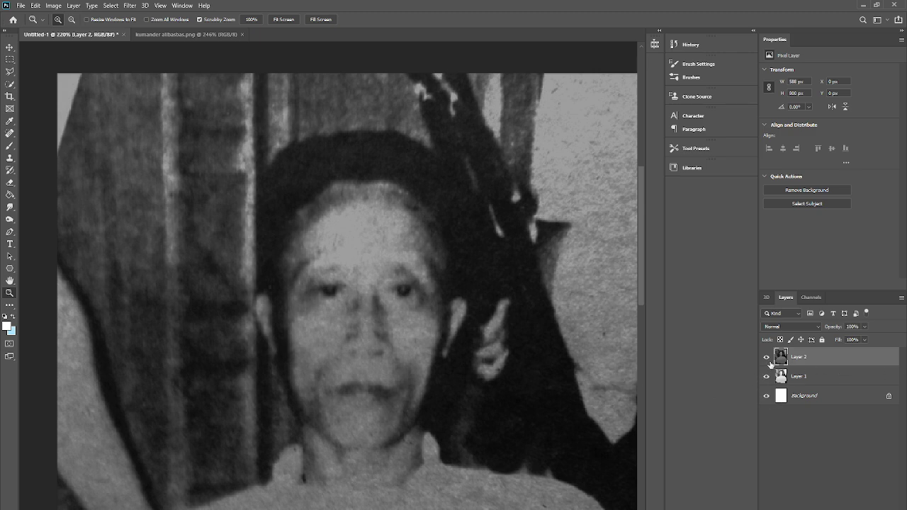
Compare the face with and without the darkened Layer 2 by switching its visibility off and on.
left_click(767, 360)
left_click(767, 361)
left_click_drag(361, 255, 384, 235)
left_click(767, 361)
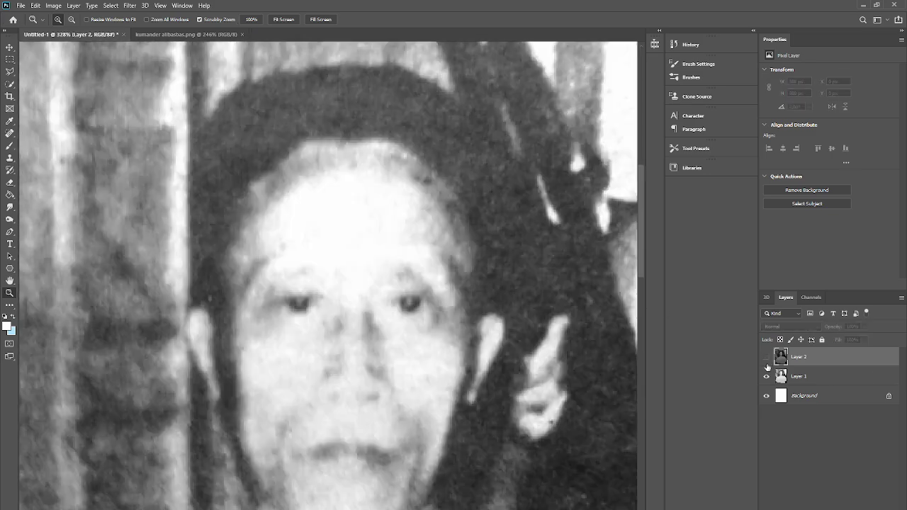
left_click(766, 357)
left_click(767, 358)
left_click(766, 358)
left_click(766, 358)
left_click(767, 357)
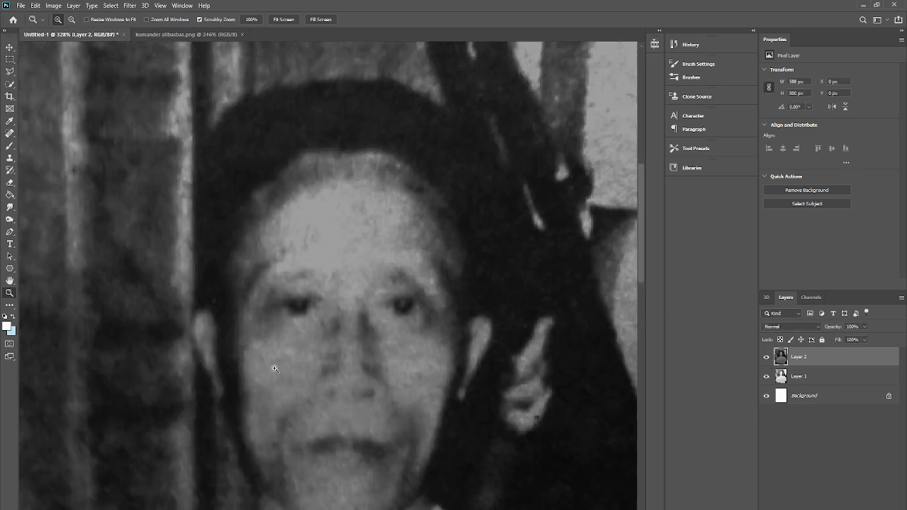
Duplicate Layer 2 within the same document under the name Layer 2 copy.
left_click_drag(275, 368, 241, 369)
right_click(831, 360)
left_click(743, 199)
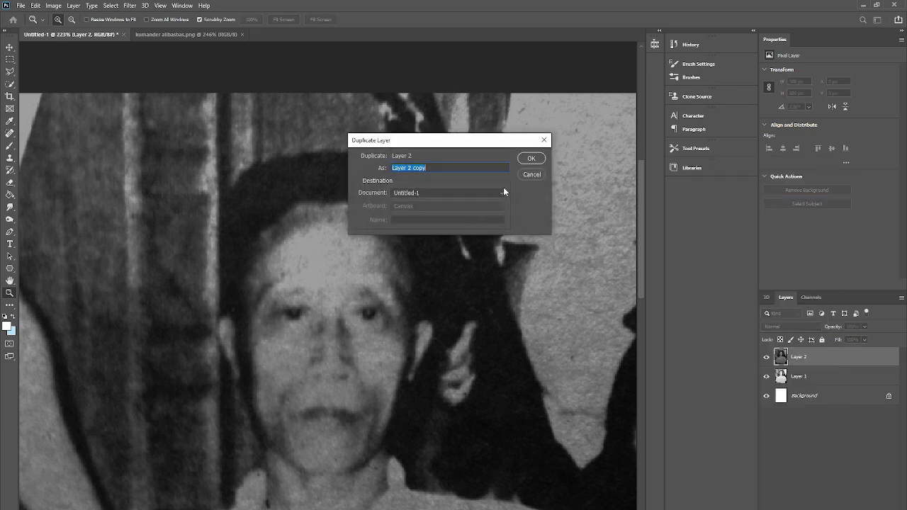
left_click(531, 158)
left_click_drag(309, 342, 369, 373)
left_click_drag(348, 287, 366, 287)
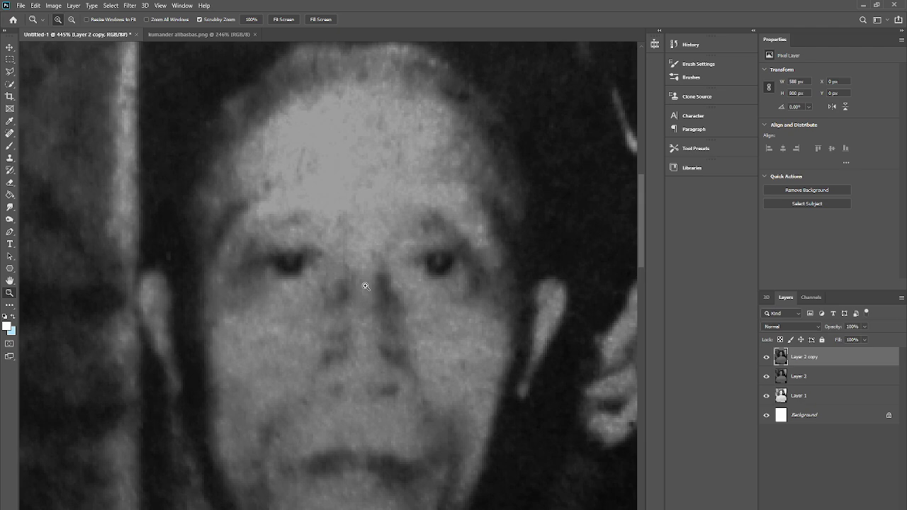
Examine the darkened face on Layer 2 copy at several magnifications, from the forehead to the chin.
left_click(12, 207)
left_click(60, 19)
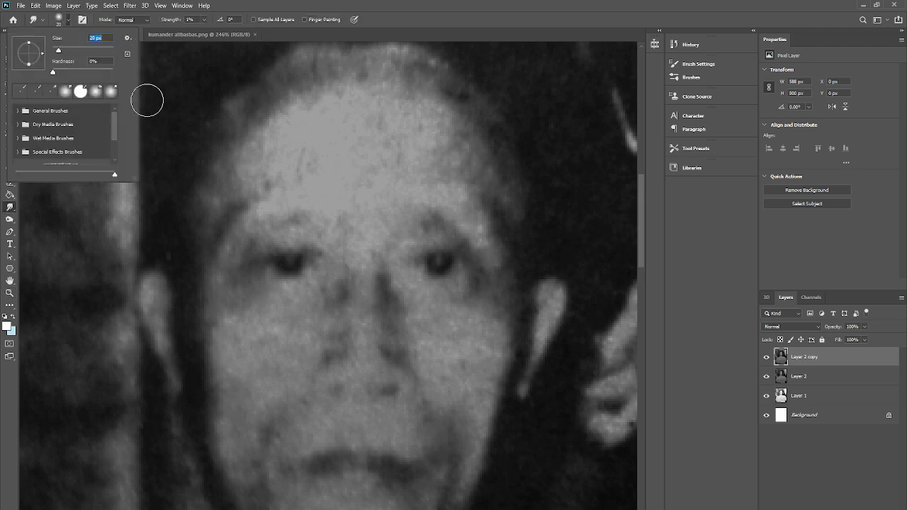
scroll(97, 44, "down", 9)
scroll(103, 40, "up", 9)
scroll(95, 48, "down", 2)
left_click(9, 293)
scroll(281, 298, "down", 3)
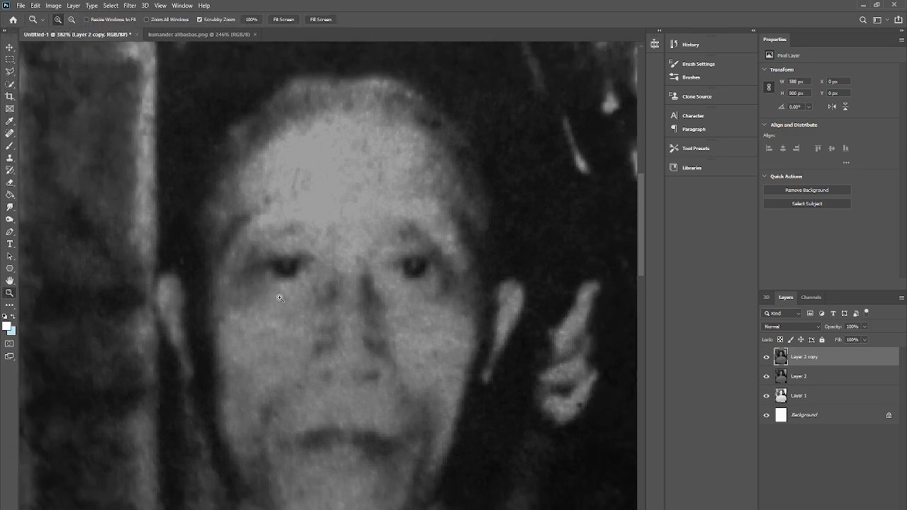
scroll(299, 320, "up", 1)
scroll(312, 328, "down", 4)
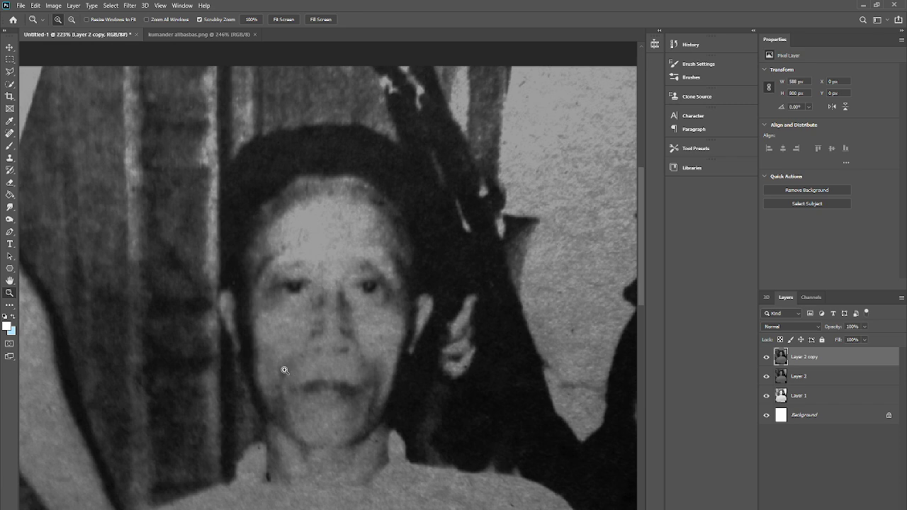
scroll(291, 374, "up", 1)
scroll(241, 207, "up", 1)
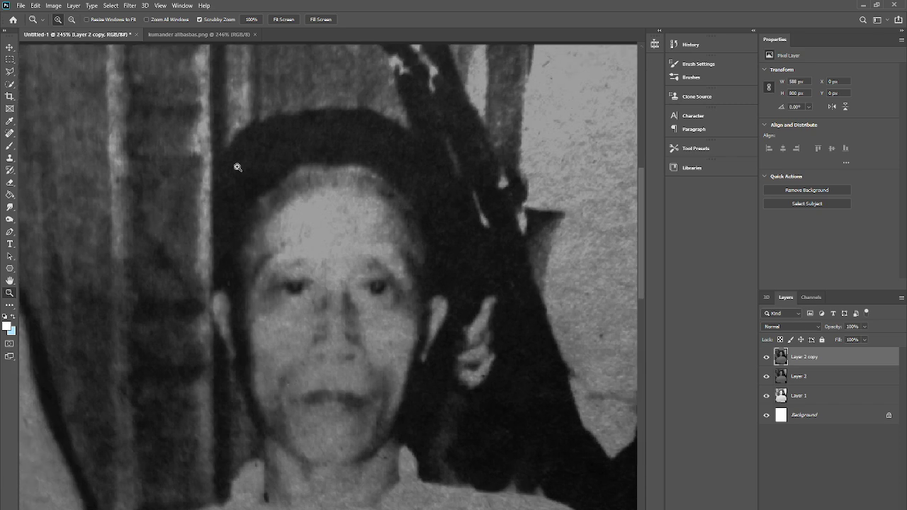
scroll(238, 168, "up", 3)
Try the Sharpen More filter on Layer 2 copy and inspect the grain on the face.
left_click(53, 5)
mouse_move(81, 29)
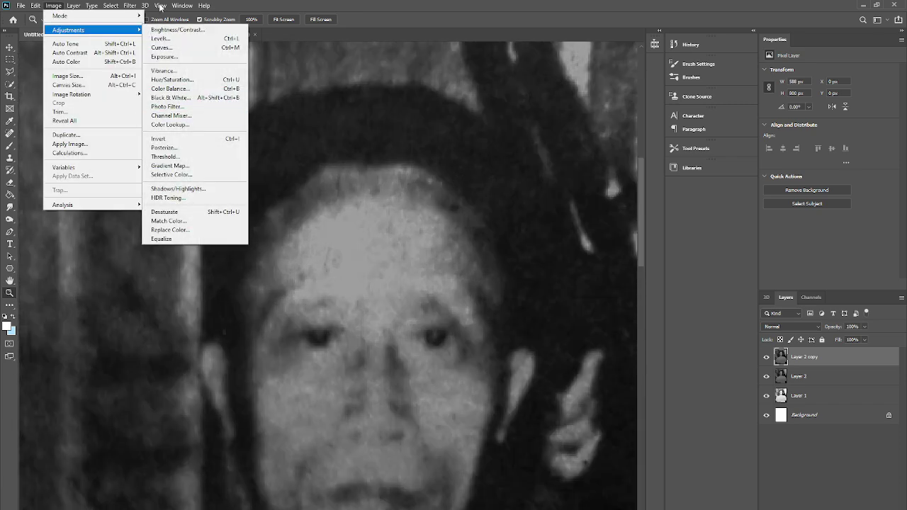
mouse_move(130, 6)
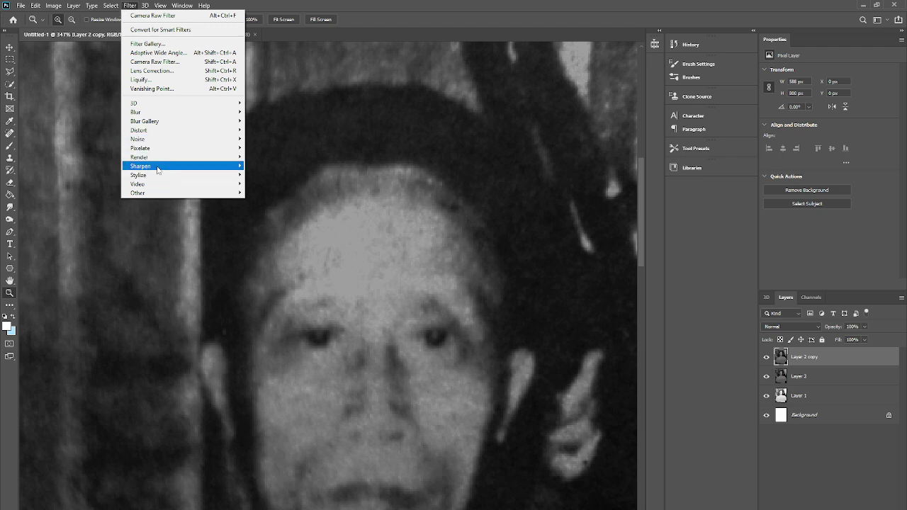
mouse_move(160, 168)
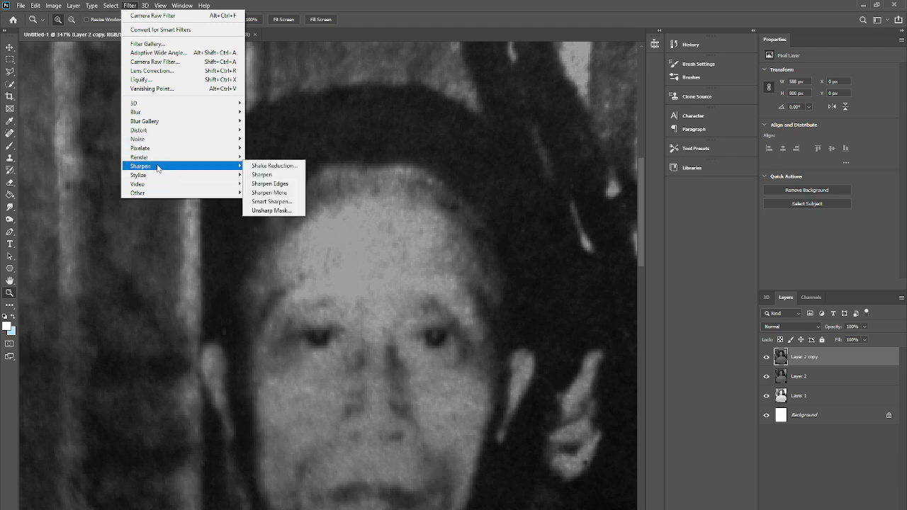
left_click(285, 193)
scroll(336, 360, "down", 3)
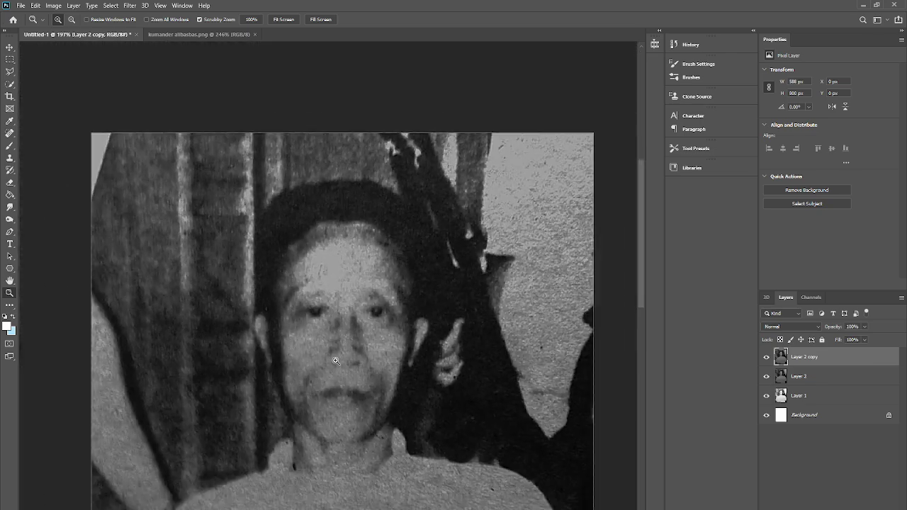
scroll(336, 361, "up", 3)
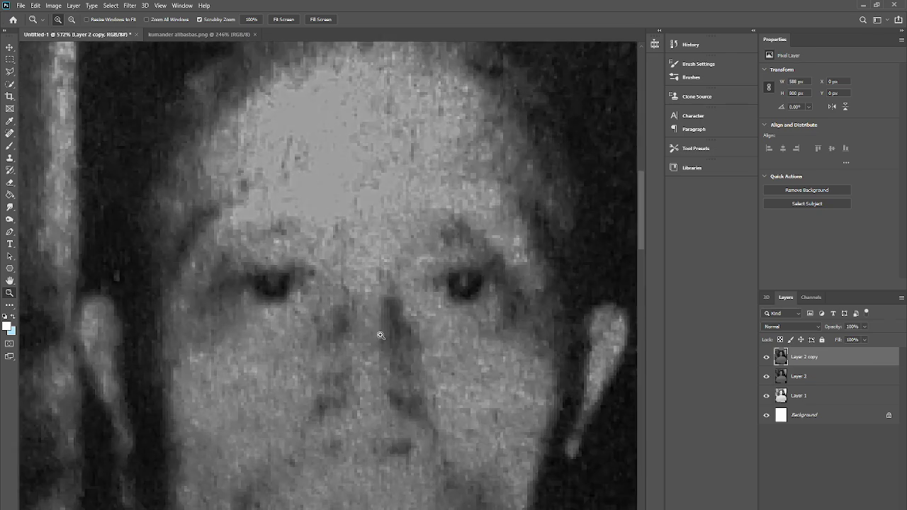
Sharpen Layer 2 copy with the Sharpen More filter and check the whole face.
left_click(136, 7)
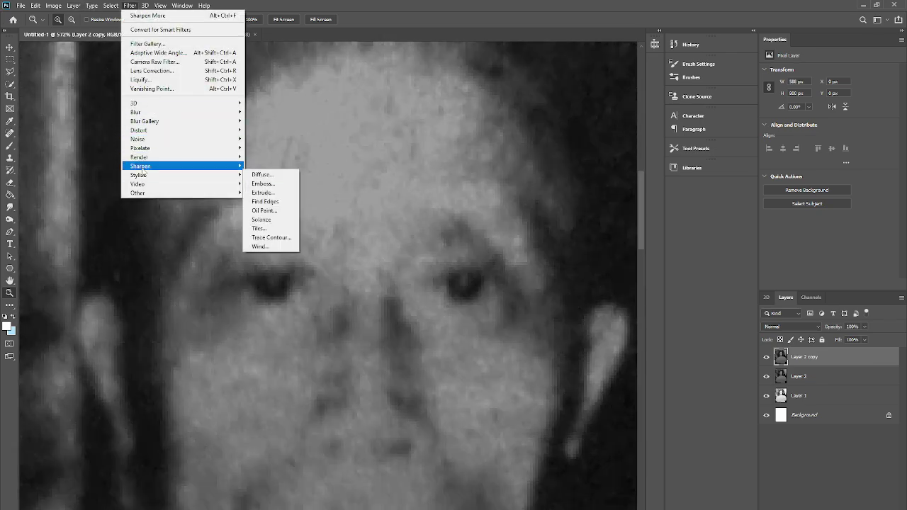
mouse_move(144, 168)
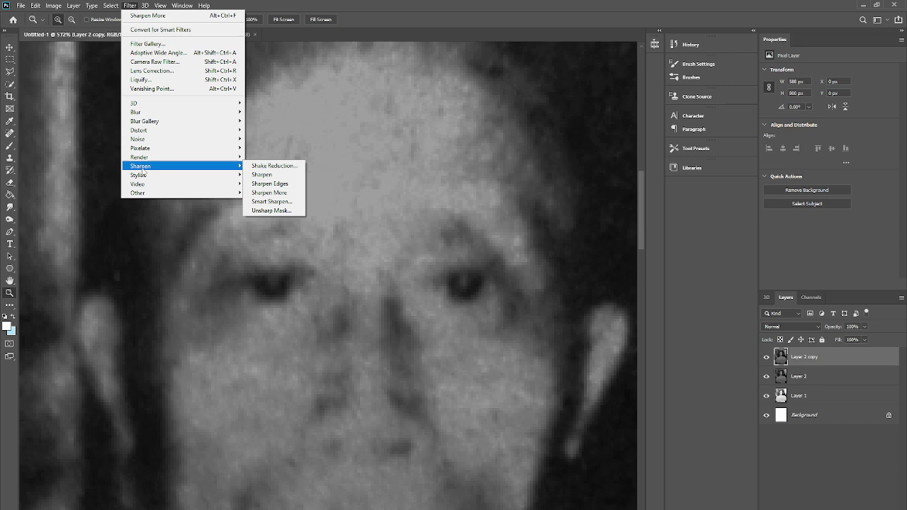
left_click(284, 192)
scroll(284, 260, "down", 3)
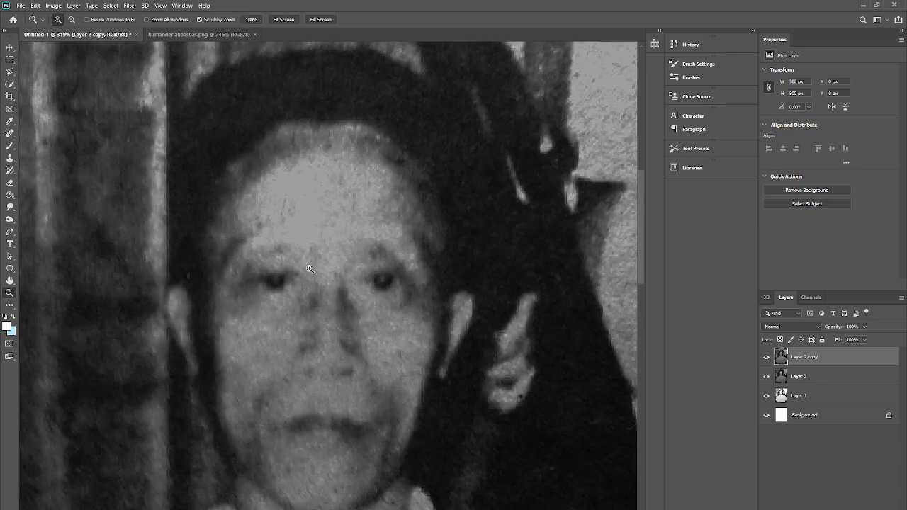
left_click(9, 219)
left_click(10, 208)
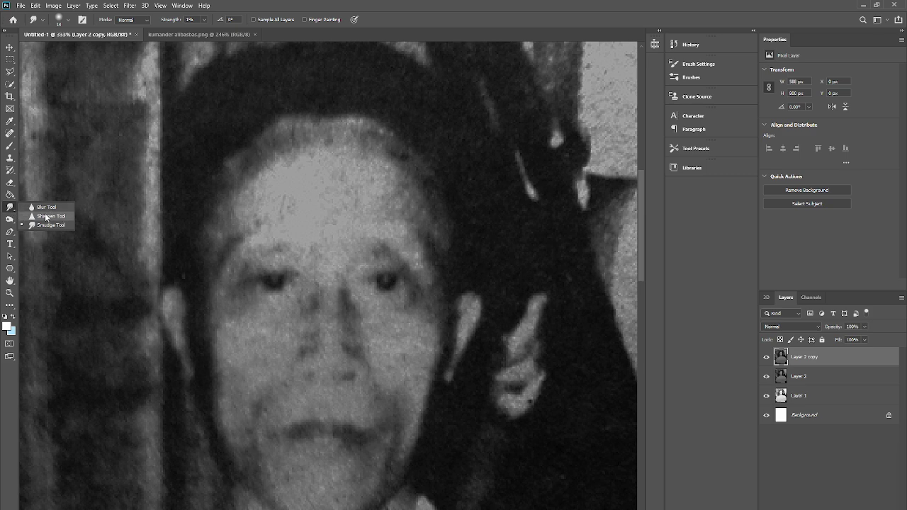
left_click(45, 216)
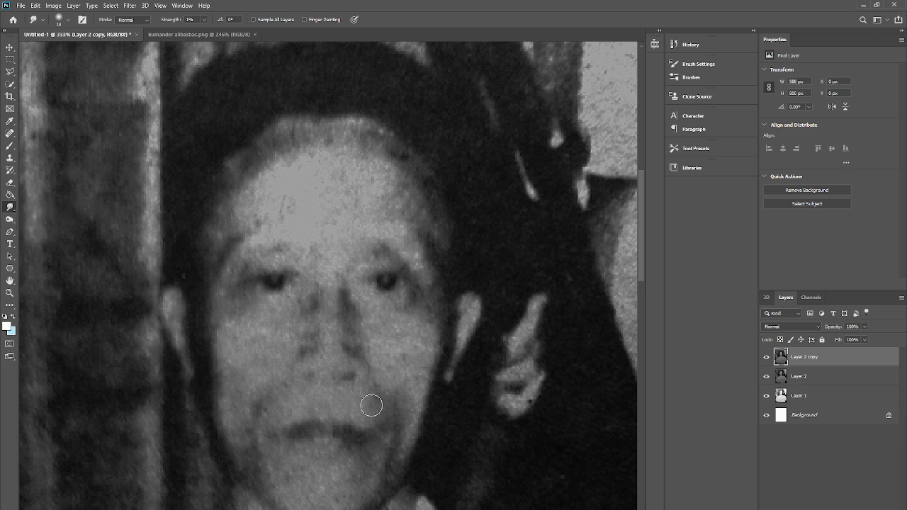
left_click(59, 20)
key("Up")
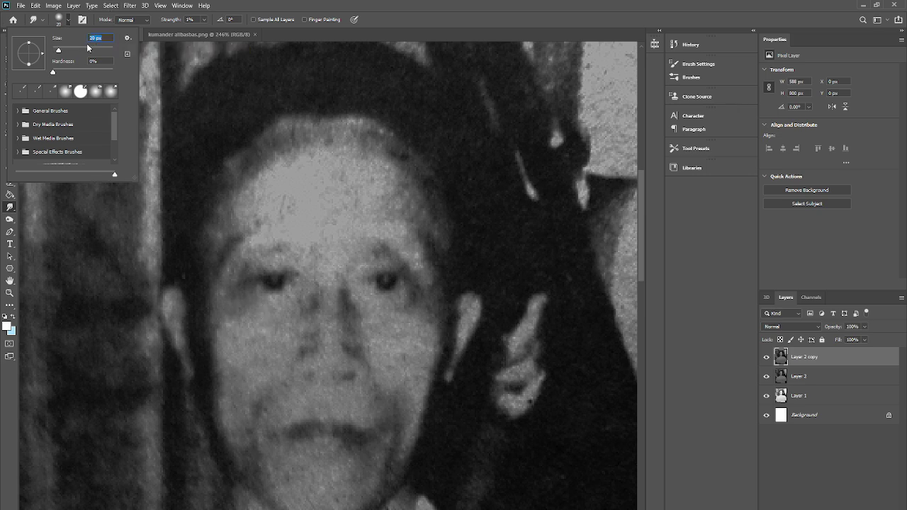
key("shift+Up")
Examine the sharpened portrait closely, covering the hairline, forehead and face.
left_click(10, 293)
left_click_drag(393, 326, 355, 411)
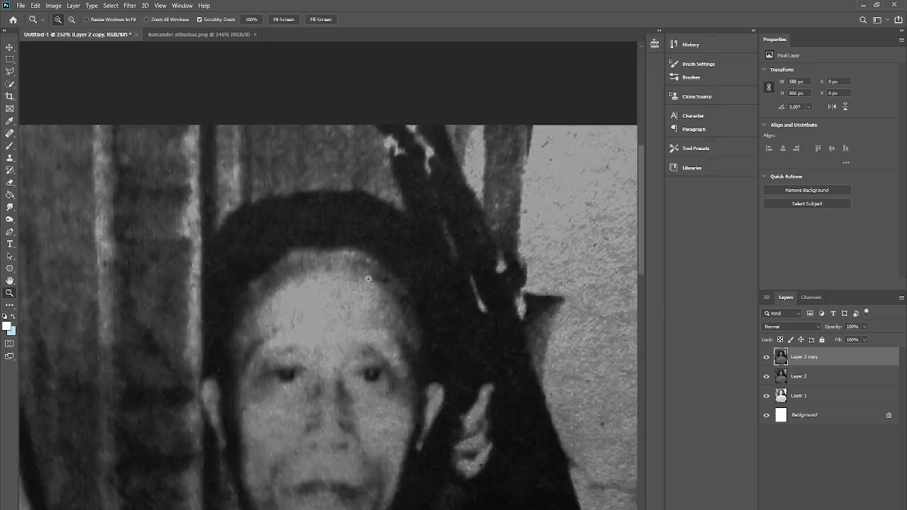
left_click_drag(351, 314, 399, 314)
scroll(271, 231, "up", 2)
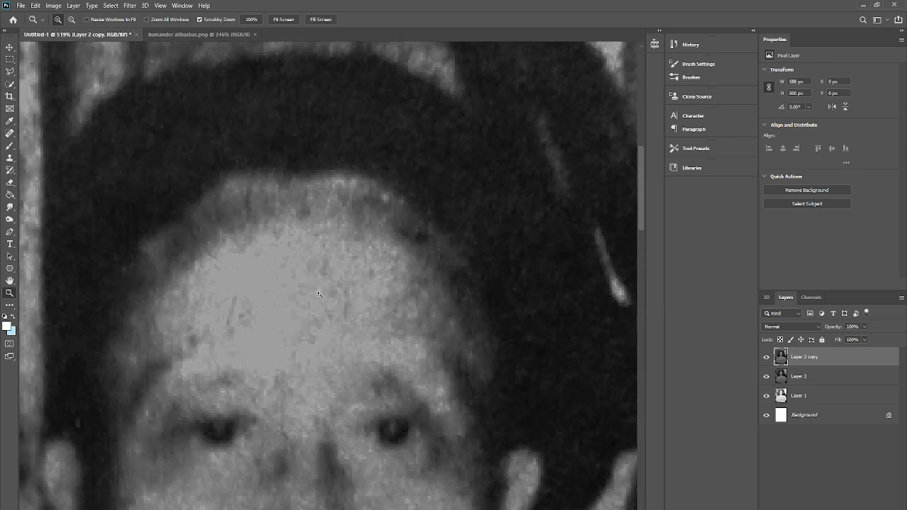
scroll(324, 289, "up", 2)
left_click_drag(319, 213, 271, 213)
scroll(344, 336, "down", 4)
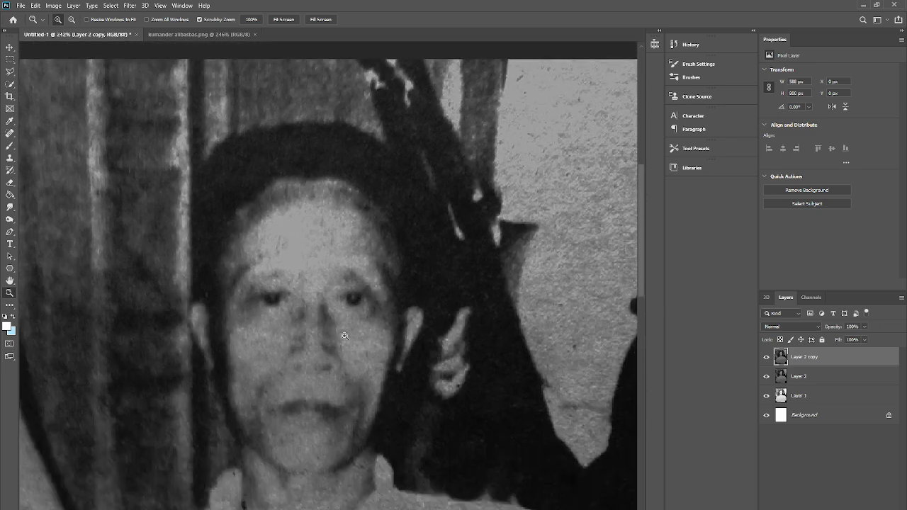
left_click_drag(258, 179, 283, 179)
scroll(283, 180, "up", 2)
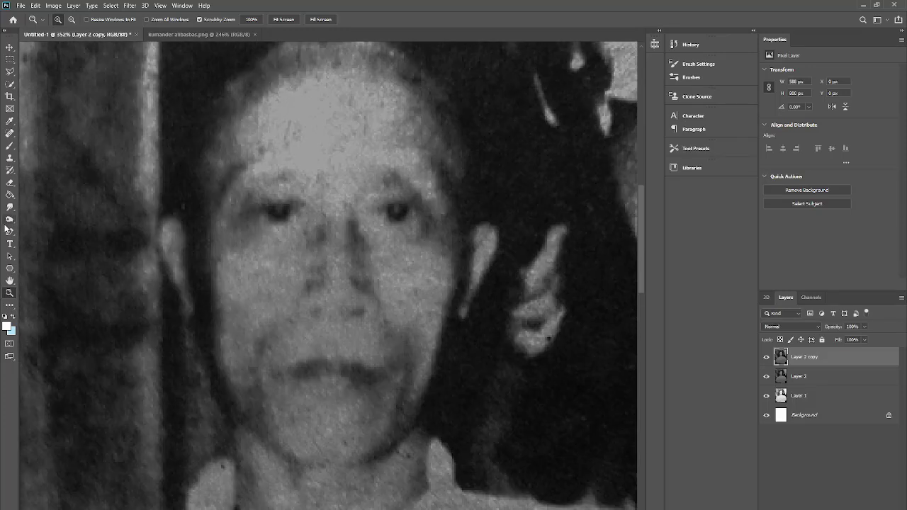
Set up the Smudge tool with a 15 px brush and 5% strength.
left_click(10, 207)
scroll(213, 190, "up", 3)
left_click(58, 19)
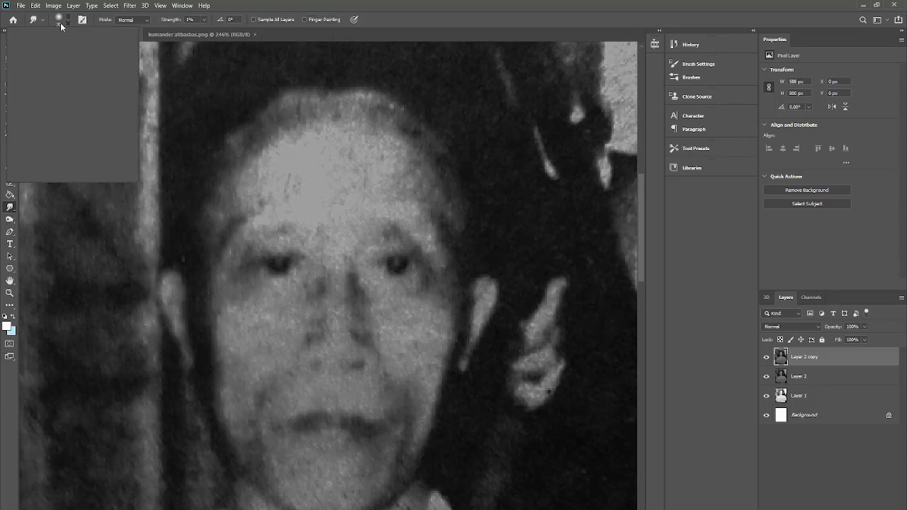
left_click_drag(62, 52, 55, 53)
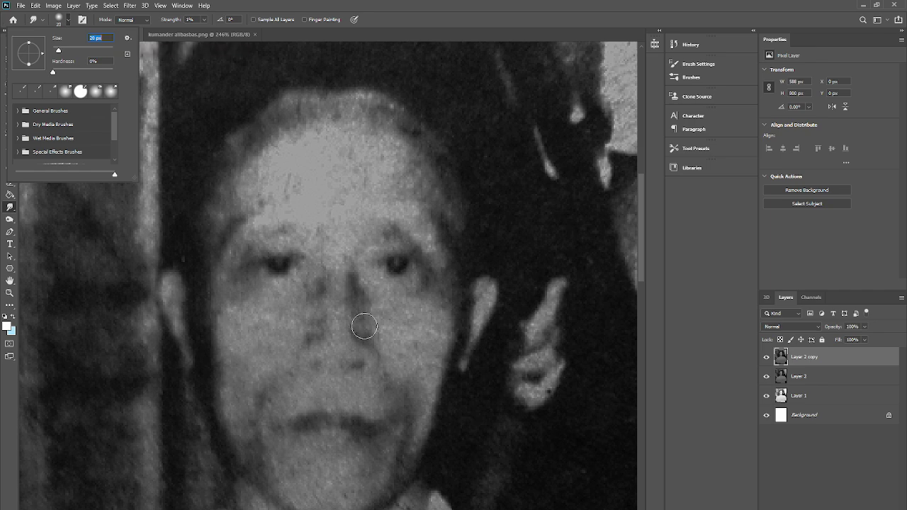
type("15")
key("Return")
left_click(194, 19)
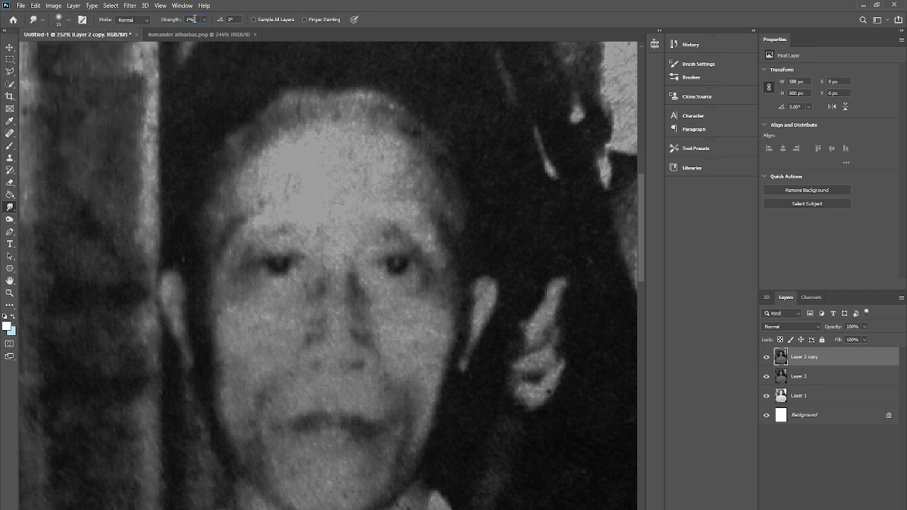
left_click(194, 19)
Enlarge the smudge brush to 20 px and smooth the grain across the forehead.
left_click(63, 19)
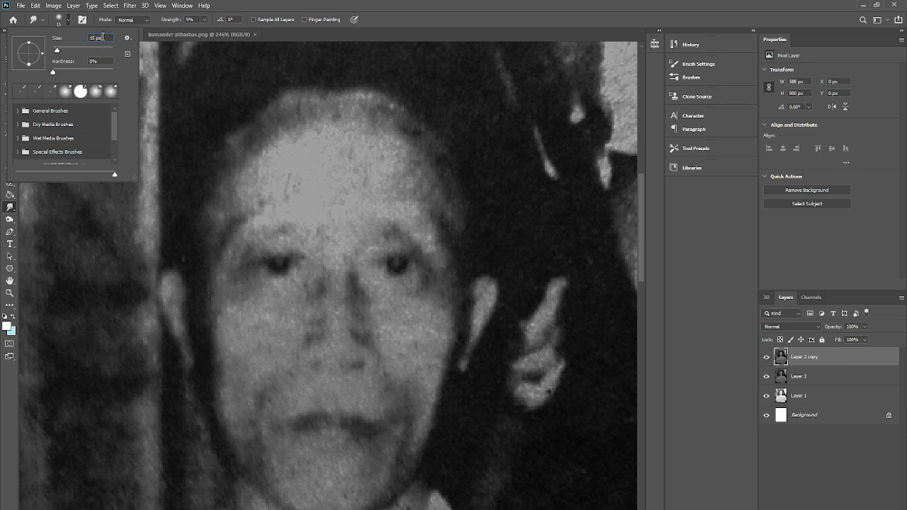
key("Return")
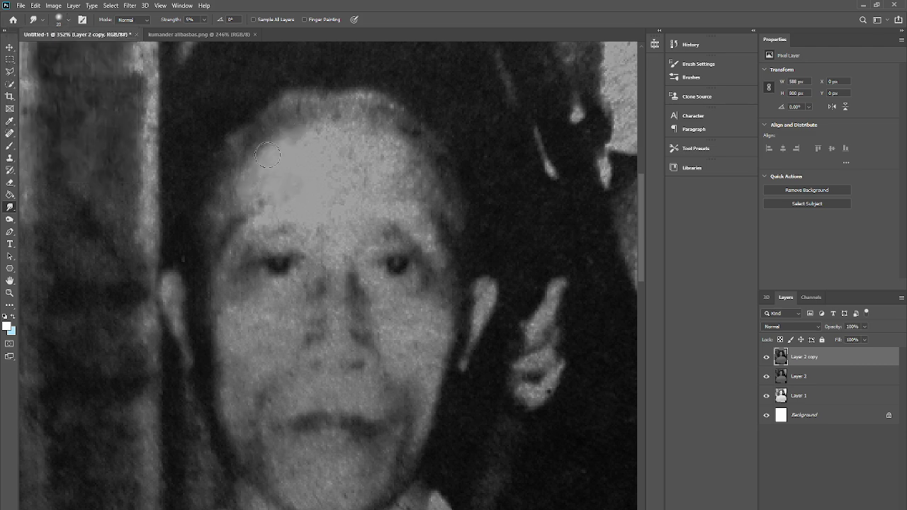
mouse_move(268, 155)
left_mouse_down()
mouse_move(214, 208)
mouse_move(238, 197)
mouse_move(247, 144)
mouse_move(334, 92)
mouse_move(356, 102)
mouse_move(337, 103)
mouse_move(367, 103)
mouse_move(400, 126)
mouse_move(389, 108)
mouse_move(416, 129)
mouse_move(433, 182)
mouse_move(428, 168)
mouse_move(444, 185)
mouse_move(439, 158)
mouse_move(397, 174)
left_mouse_up()
Reduce the smudge strength to 1% and smooth the skin around the eyes, nose and cheeks.
left_click(68, 20)
left_click(190, 19)
scroll(277, 258, "down", 1)
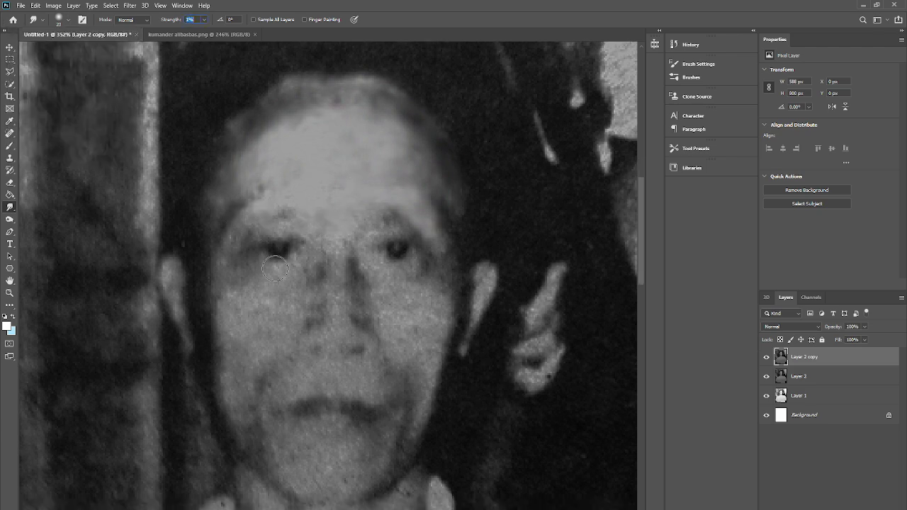
type("1")
key("Return")
Switch to the Burn tool with a 10 px brush and darken the shadows around the nose.
left_click(11, 231)
left_click(10, 219)
left_click(64, 19)
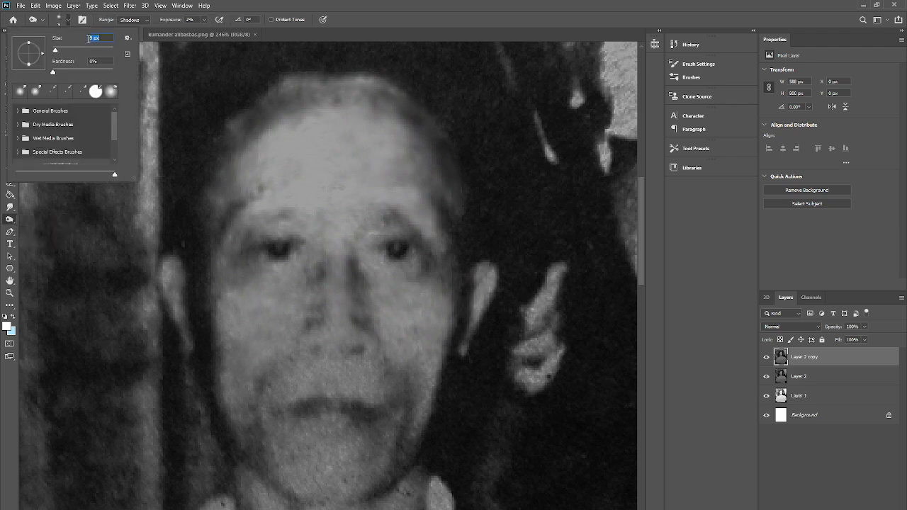
scroll(104, 36, "down", 2)
left_click(306, 356)
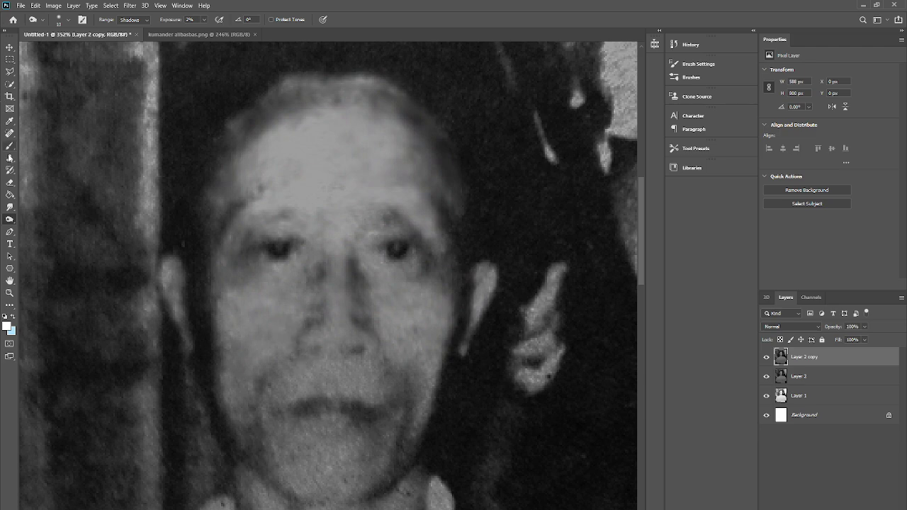
Raise the burn exposure to 5% and deepen the nostrils, the nose contour and the line between the lips.
right_click(15, 222)
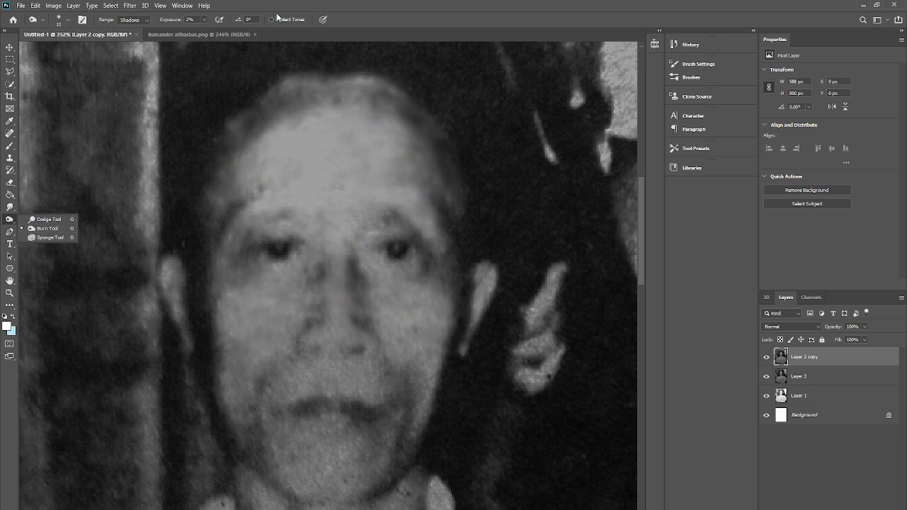
left_click(194, 23)
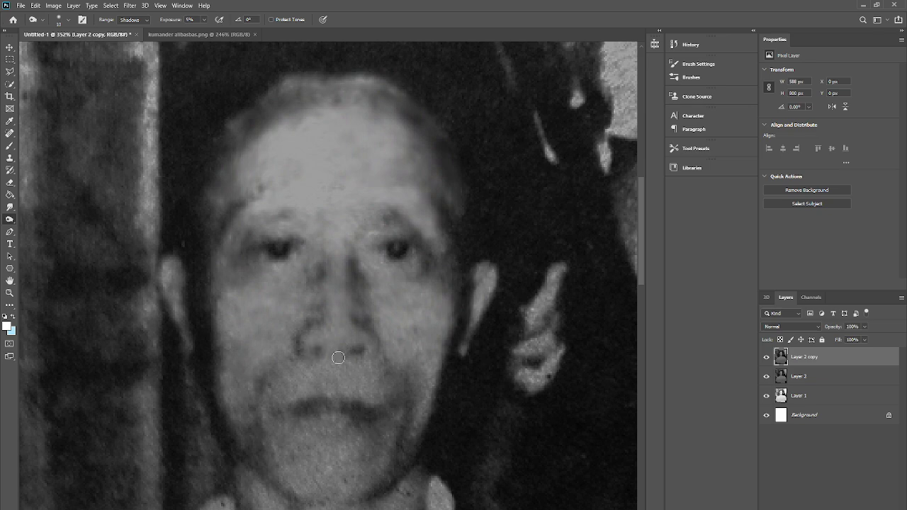
left_click(7, 295)
mouse_move(312, 330)
left_mouse_down()
mouse_move(272, 302)
mouse_move(308, 300)
mouse_move(329, 260)
left_mouse_up()
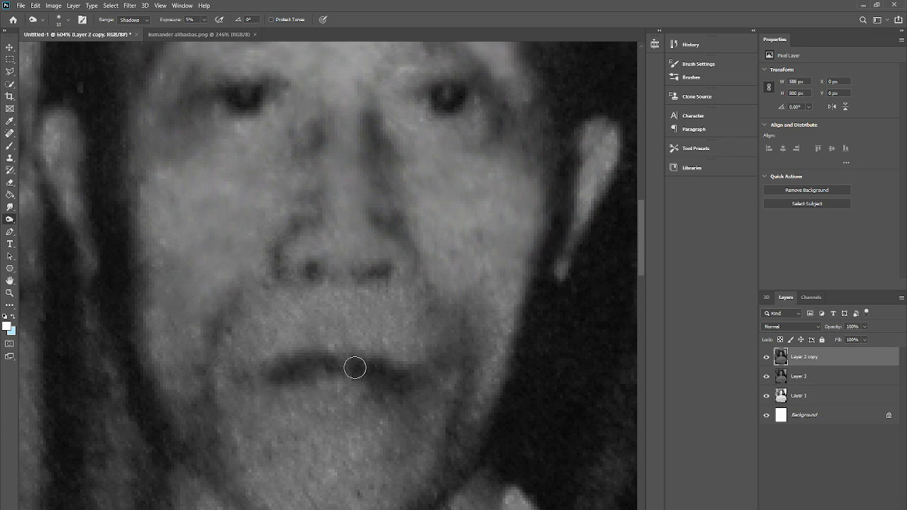
left_click(9, 293)
left_click_drag(216, 331, 92, 447)
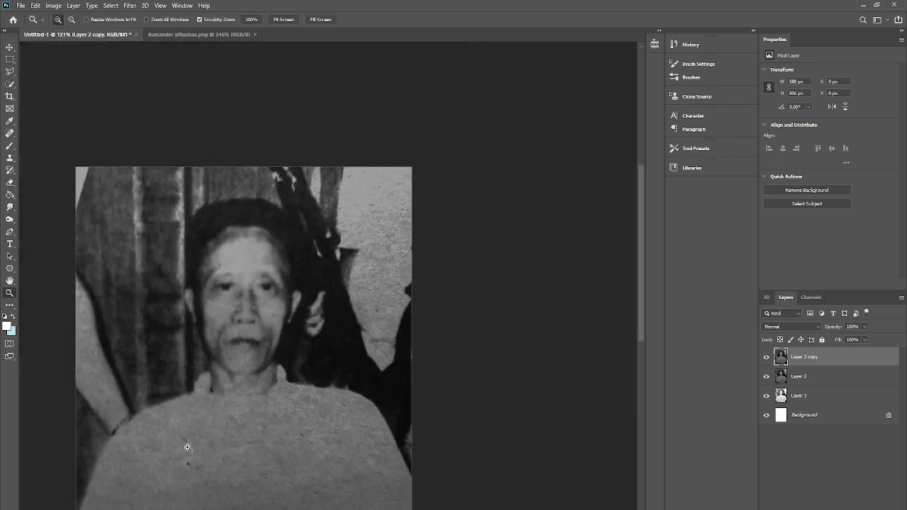
Darken both eyebrows with the Burn tool in the Shadows range at 5% exposure.
mouse_move(219, 283)
left_mouse_down()
mouse_move(258, 304)
mouse_move(330, 312)
mouse_move(228, 279)
left_mouse_up()
left_click(9, 232)
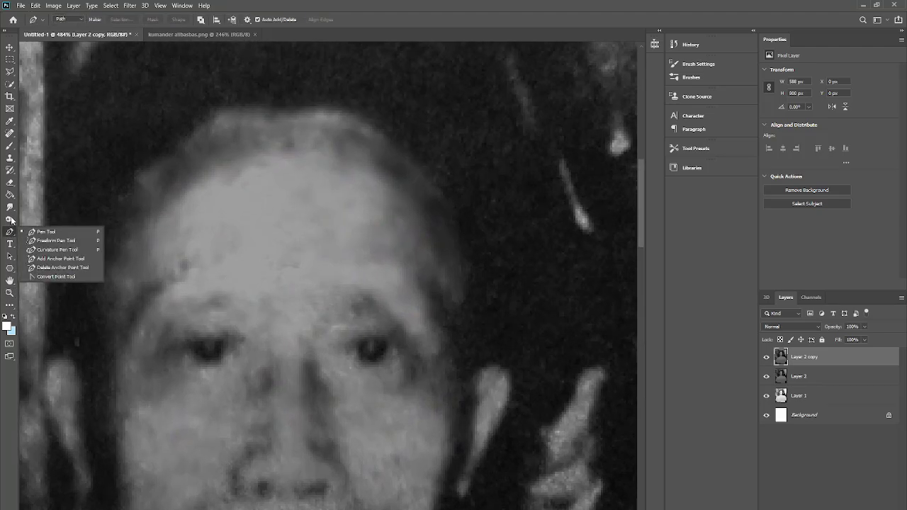
left_click(9, 219)
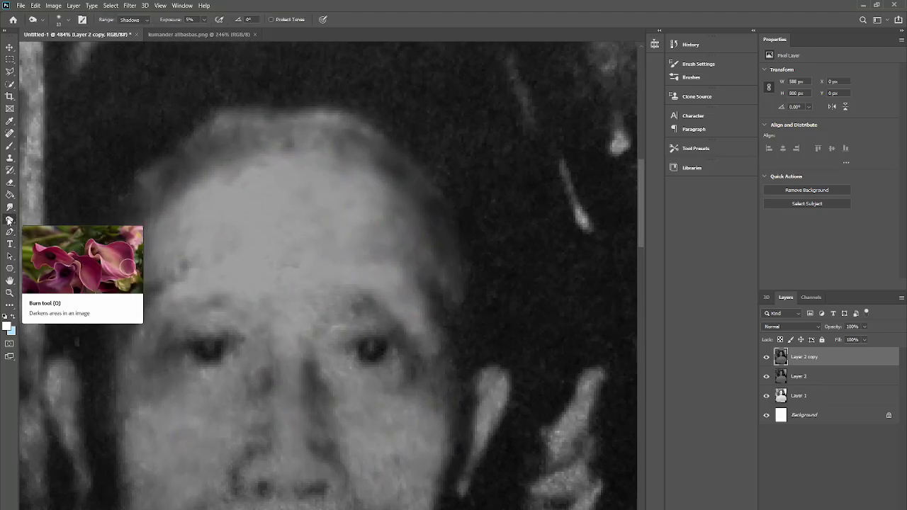
left_click(9, 221)
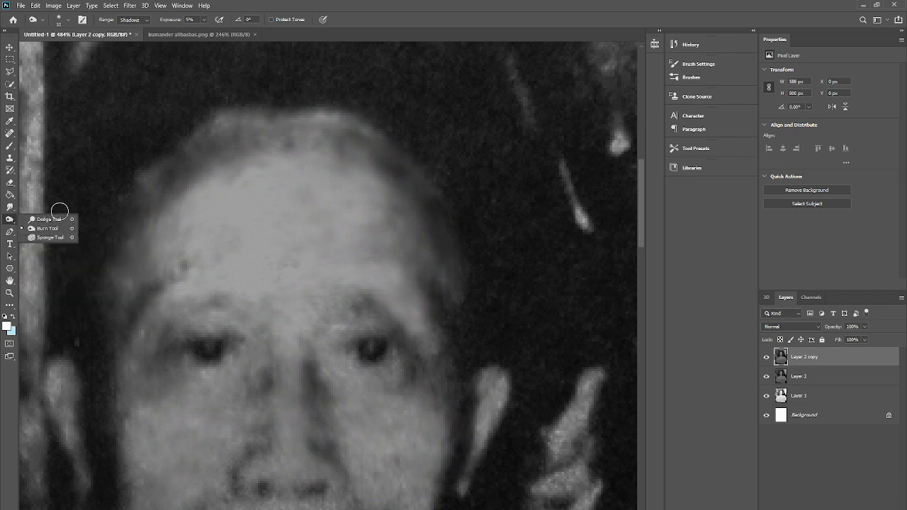
left_click(260, 335)
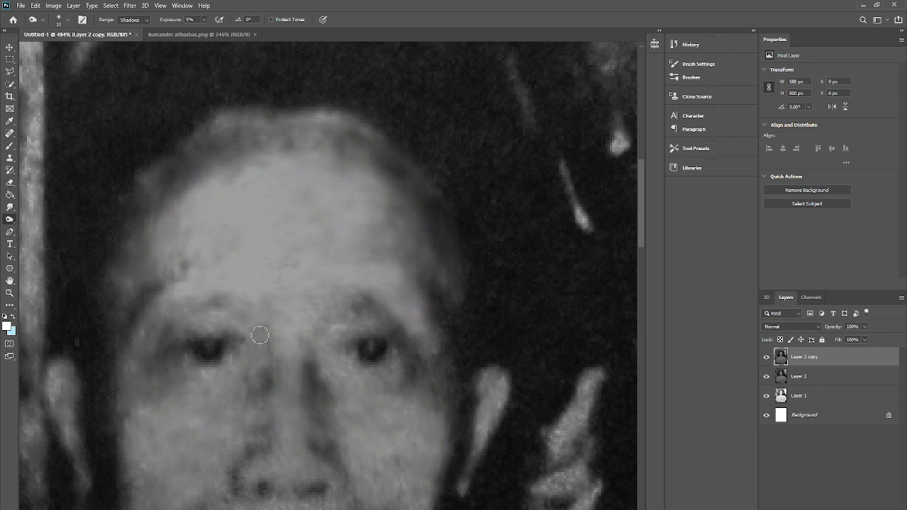
mouse_move(236, 300)
left_mouse_down()
mouse_move(193, 301)
mouse_move(199, 309)
mouse_move(242, 306)
mouse_move(204, 298)
mouse_move(159, 316)
mouse_move(227, 299)
mouse_move(141, 321)
mouse_move(246, 295)
mouse_move(182, 299)
mouse_move(248, 289)
left_mouse_up()
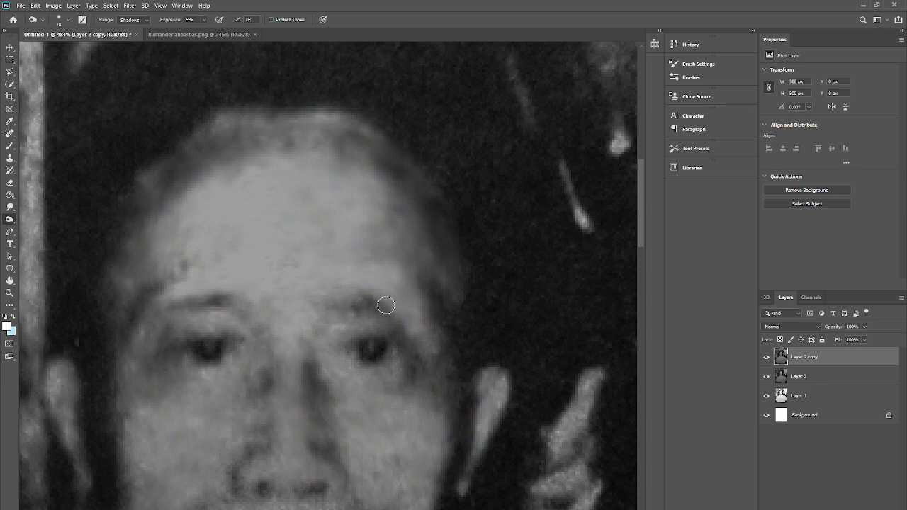
scroll(207, 309, "down", 2)
left_click(9, 292)
left_click_drag(207, 287, 166, 353)
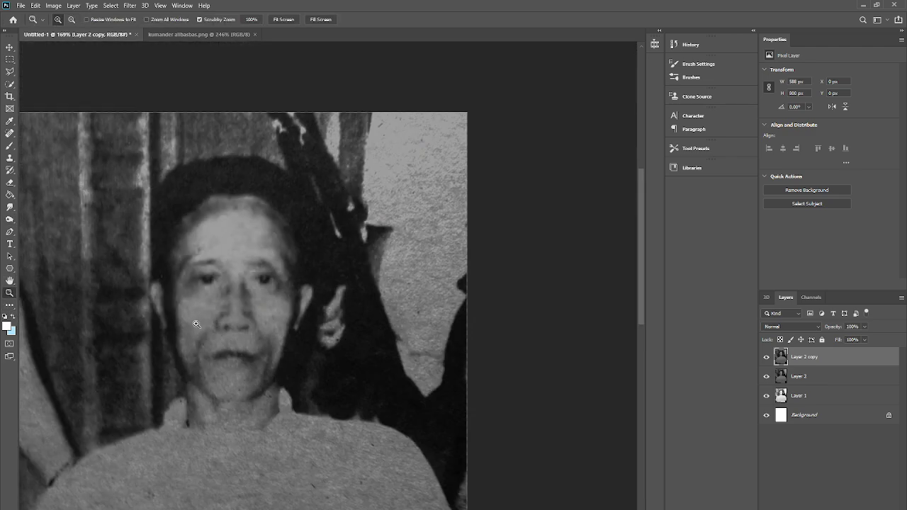
Burn the shadow along the side of the nose, from the bridge down to the nostril.
scroll(196, 324, "up", 7)
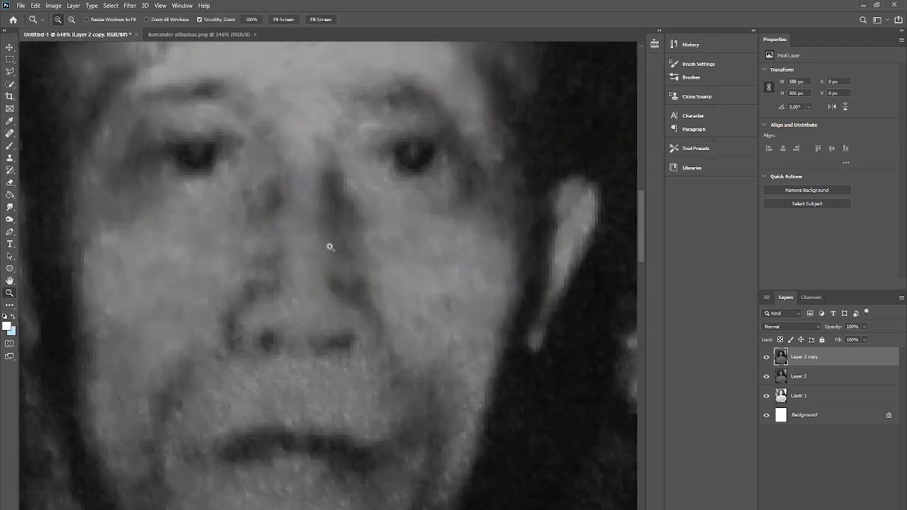
left_click(7, 221)
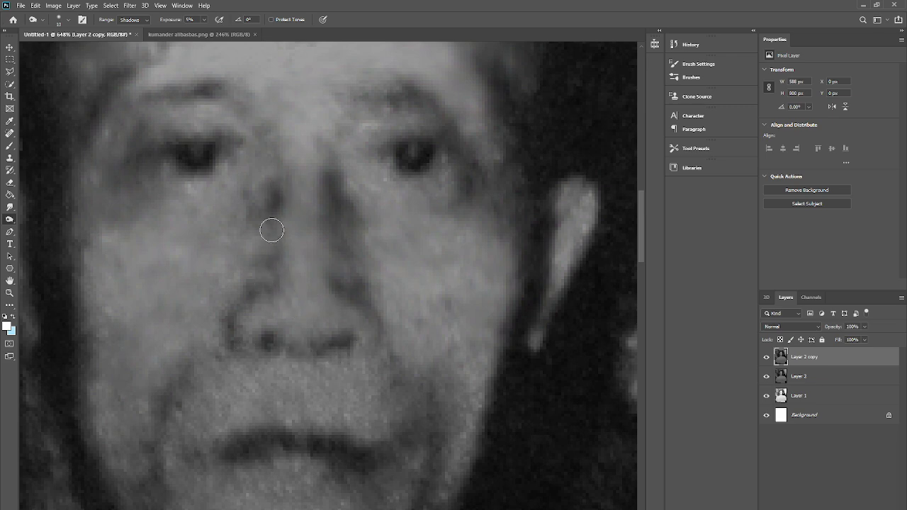
mouse_move(268, 255)
left_mouse_down()
mouse_move(276, 226)
mouse_move(270, 304)
left_mouse_up()
scroll(270, 304, "up", 3)
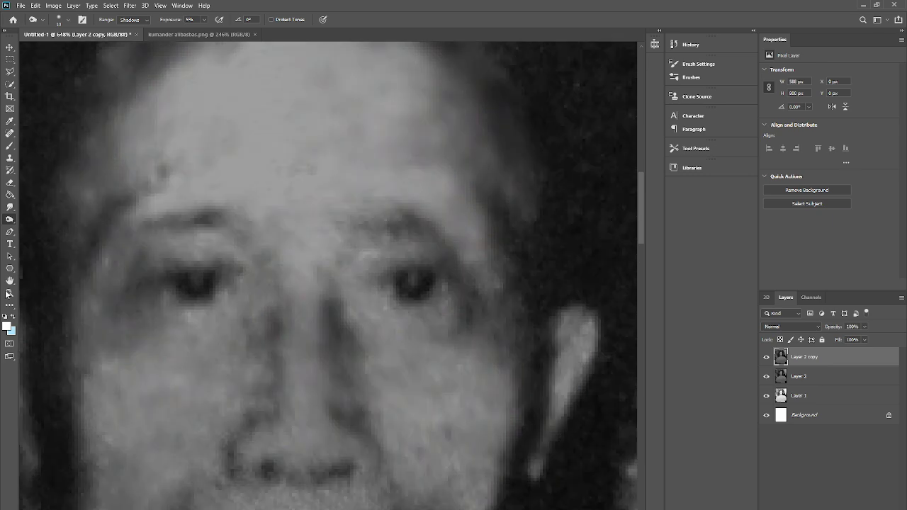
Compare the retouched face with the version underneath by repeatedly hiding and showing Layer 2 copy.
left_click(9, 294)
left_click_drag(469, 269, 407, 332)
left_click(566, 260)
left_click_drag(467, 311, 490, 311)
left_click_drag(85, 297, 50, 301)
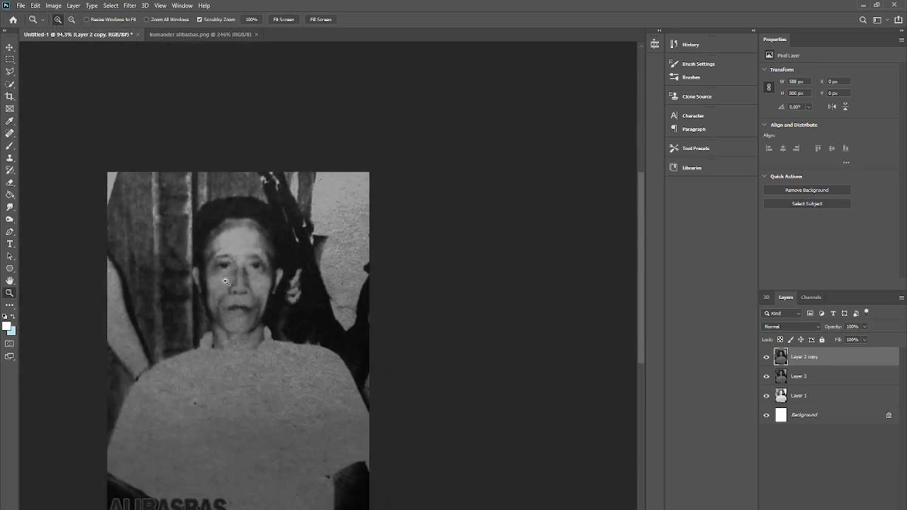
left_click_drag(226, 282, 249, 277)
left_click(766, 357)
left_click(767, 357)
left_click(767, 357)
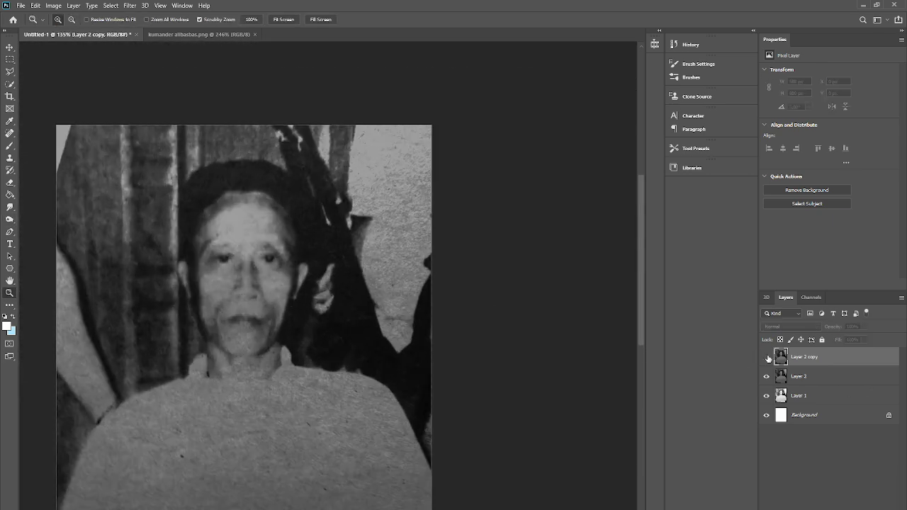
left_click(766, 357)
left_click(766, 358)
left_click(766, 357)
left_click(767, 357)
left_click(766, 358)
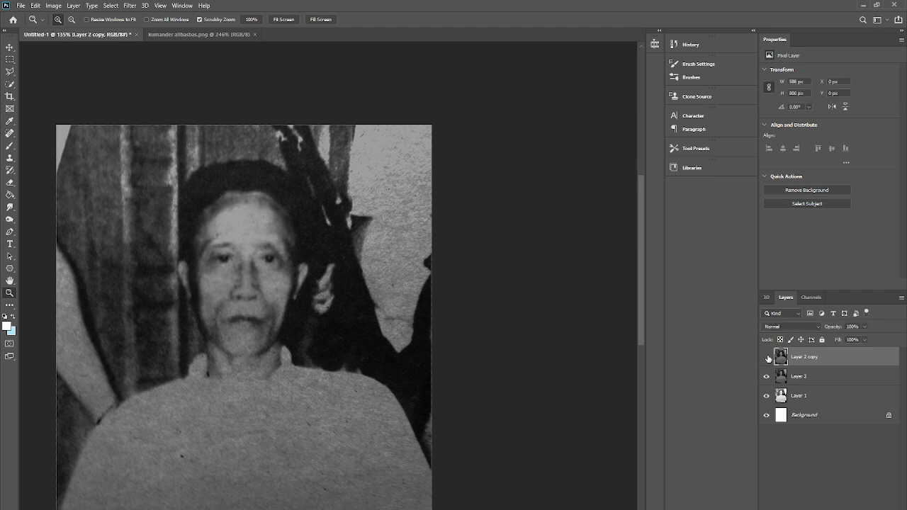
left_click(767, 357)
left_click(766, 357)
left_click(767, 357)
left_click(766, 357)
left_click(766, 357)
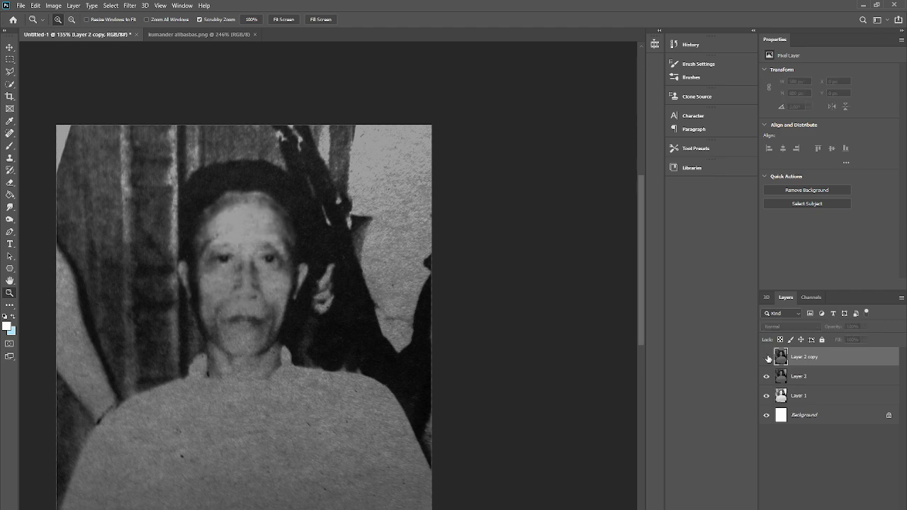
left_click(767, 358)
left_click(767, 358)
left_click(767, 358)
left_click_drag(270, 273, 291, 265)
left_click(766, 358)
left_click(767, 357)
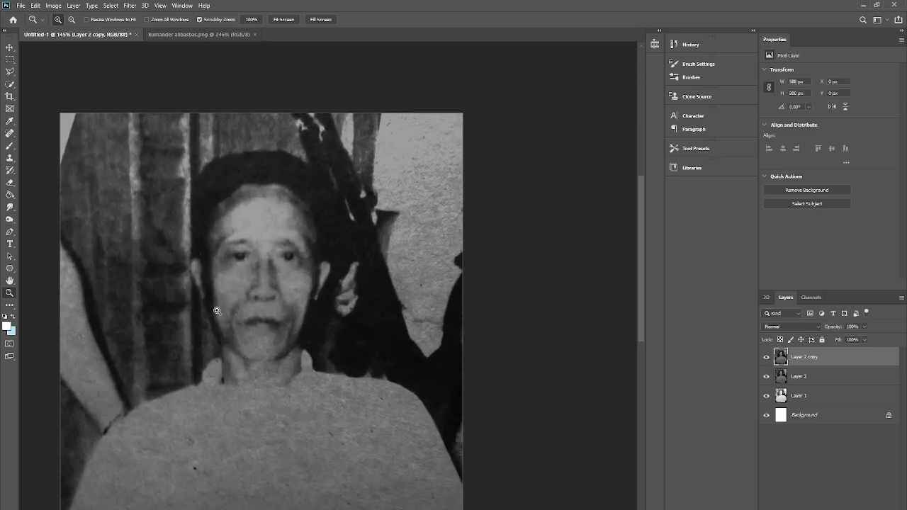
left_click(767, 357)
left_click(767, 357)
left_click(766, 357)
left_click(767, 357)
left_click(766, 357)
Burn more shadow into the mouth area, the sides of the nose and the area around the eyes.
mouse_move(273, 282)
left_mouse_down()
mouse_move(298, 267)
mouse_move(286, 314)
mouse_move(243, 365)
left_mouse_up()
left_click(10, 220)
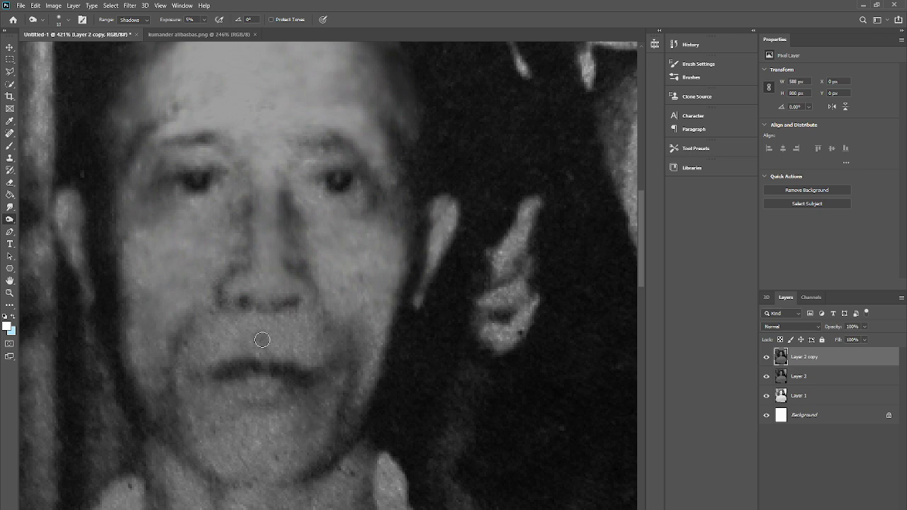
scroll(256, 309, "up", 1)
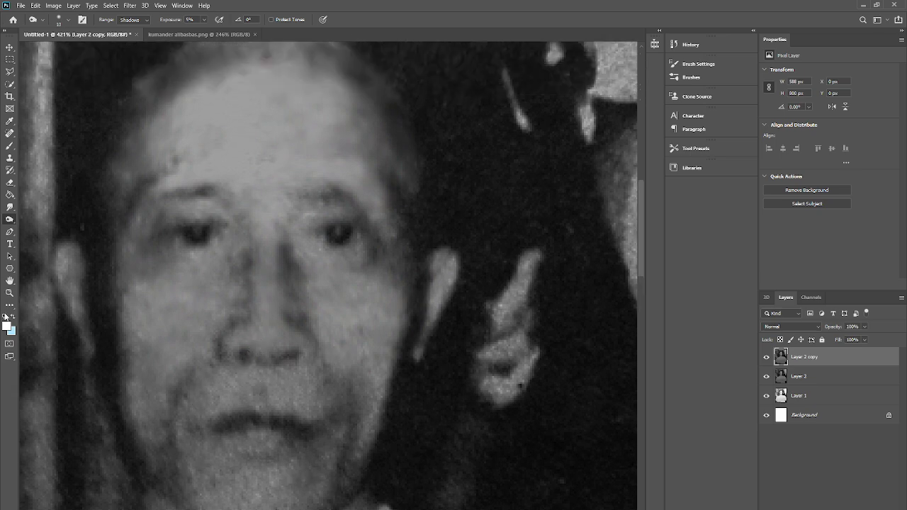
left_click(10, 293)
left_click_drag(189, 300, 159, 346)
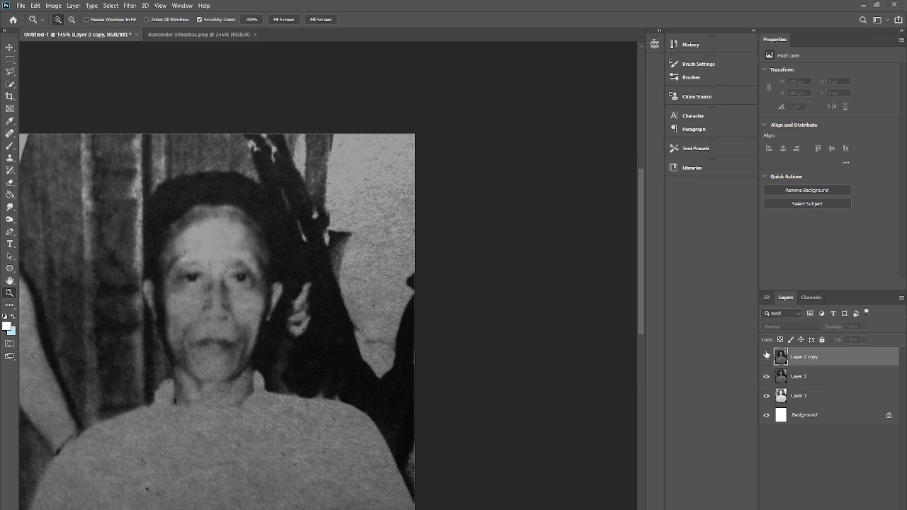
scroll(206, 270, "up", 5)
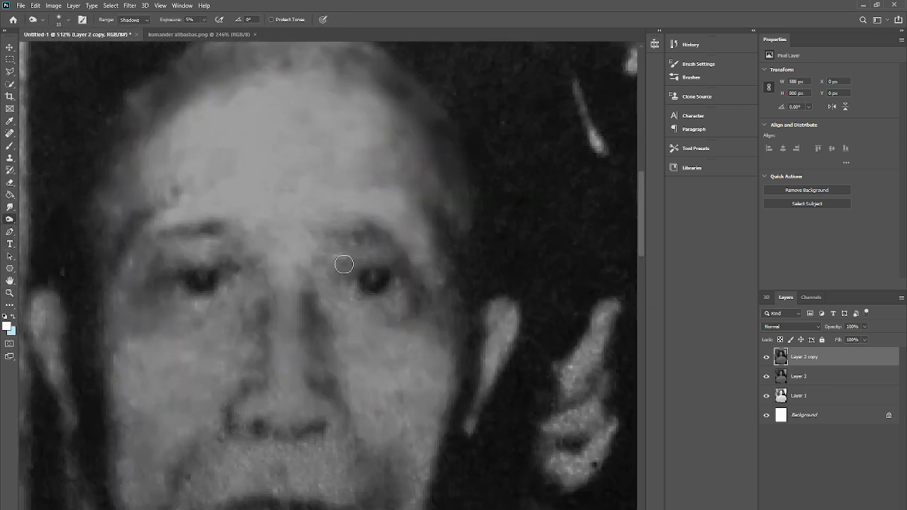
Try the Highlights range for the Burn tool and restore the Shadows range.
left_click(129, 19)
left_click(133, 42)
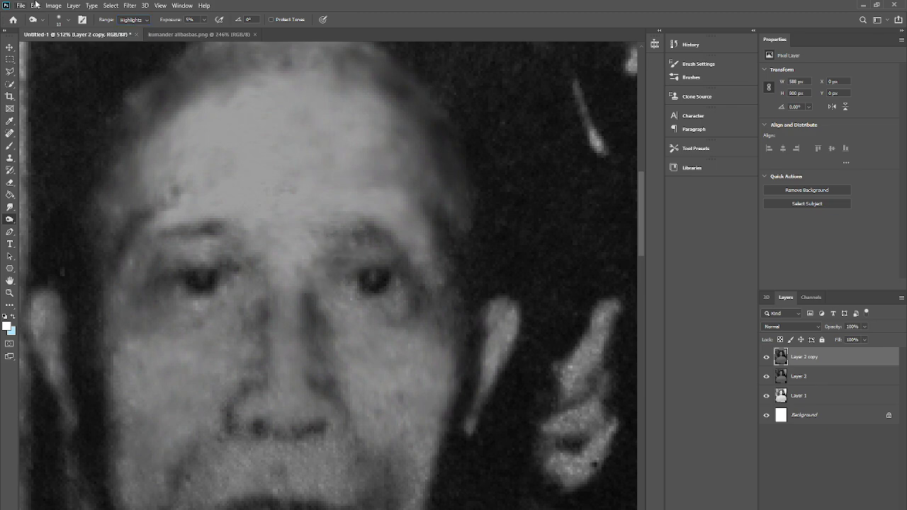
left_click(61, 19)
left_click(129, 19)
left_click(130, 19)
left_click(130, 28)
Darken the inner corner of the eye beside the nose bridge with the Burn tool.
left_click(9, 293)
mouse_move(320, 302)
left_mouse_down()
mouse_move(305, 300)
mouse_move(328, 299)
left_mouse_up()
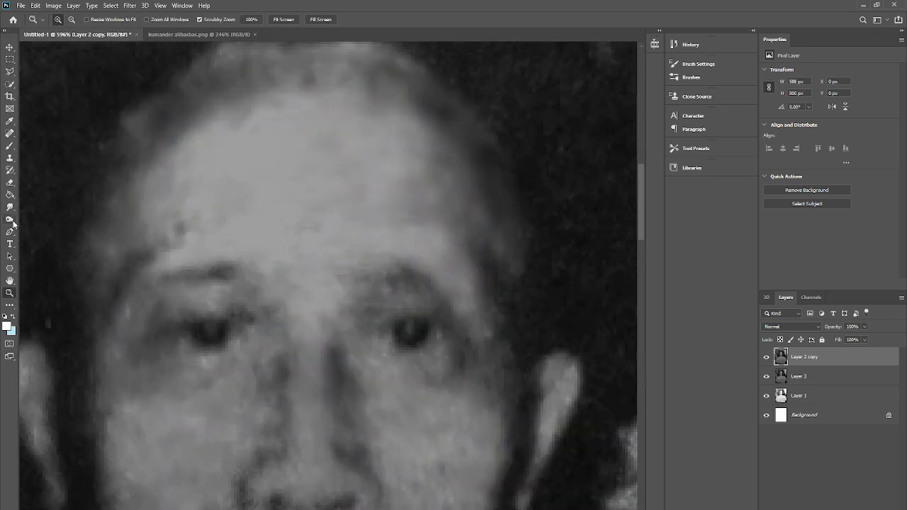
left_click(10, 220)
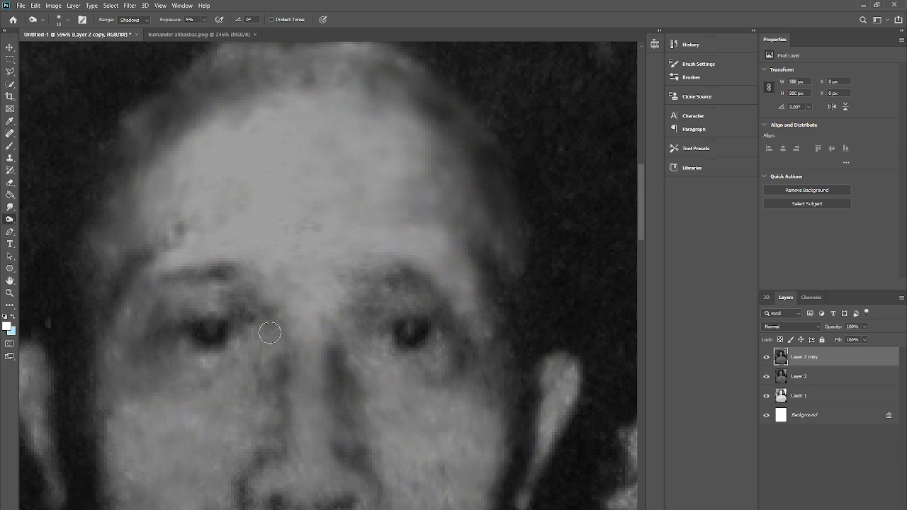
Check the burned eye and nose shadows at full-portrait and close-up size by toggling the visibility of Layer 2 copy.
left_click(10, 293)
left_click_drag(272, 229, 219, 374)
left_click_drag(248, 316, 234, 358)
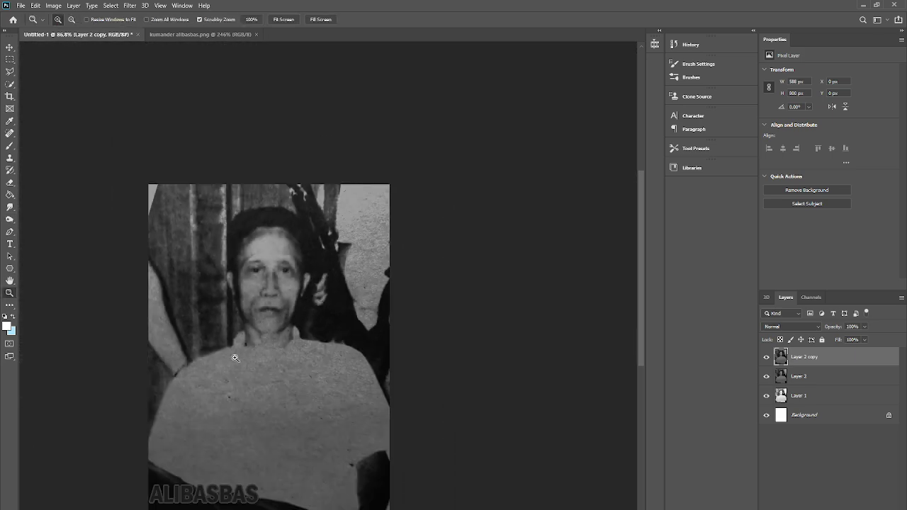
left_click(766, 357)
left_click(766, 357)
left_click(766, 357)
left_click(766, 357)
left_click(765, 359)
left_click(766, 357)
left_click(766, 358)
left_click(767, 358)
left_click(766, 357)
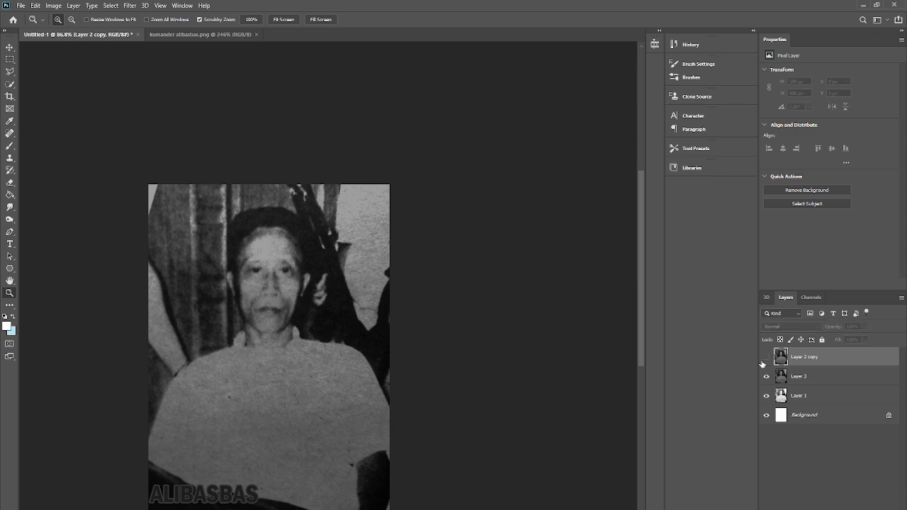
left_click(766, 357)
mouse_move(263, 269)
left_mouse_down()
mouse_move(305, 259)
mouse_move(269, 266)
left_mouse_up()
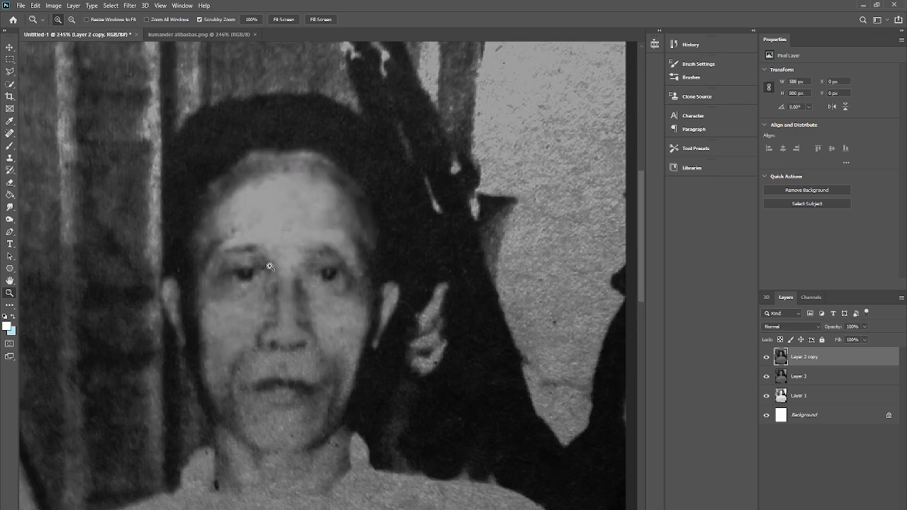
left_click(765, 357)
left_click(765, 358)
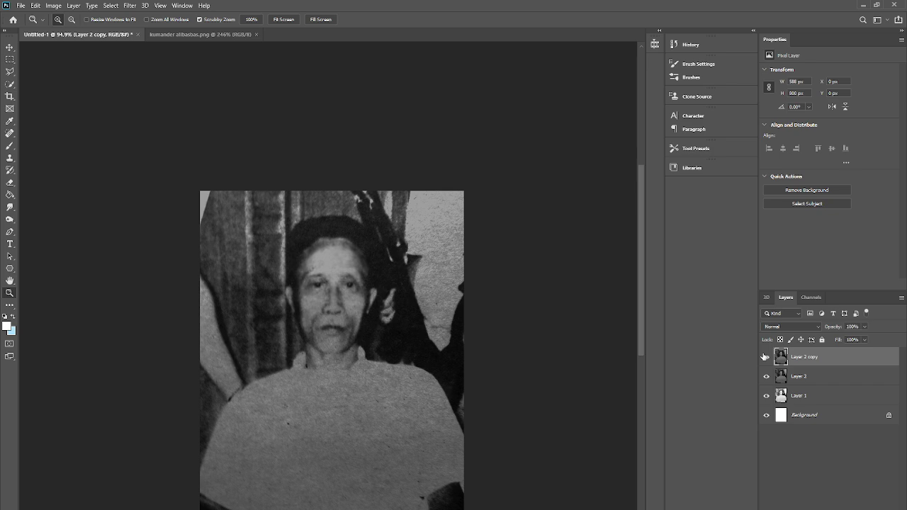
left_click(766, 357)
left_click(765, 357)
Smudge the grain smooth around the mouth, chin and lower cheeks at 1% strength, and burn a shadow into the groove above the upper lip.
left_click_drag(345, 336, 327, 357)
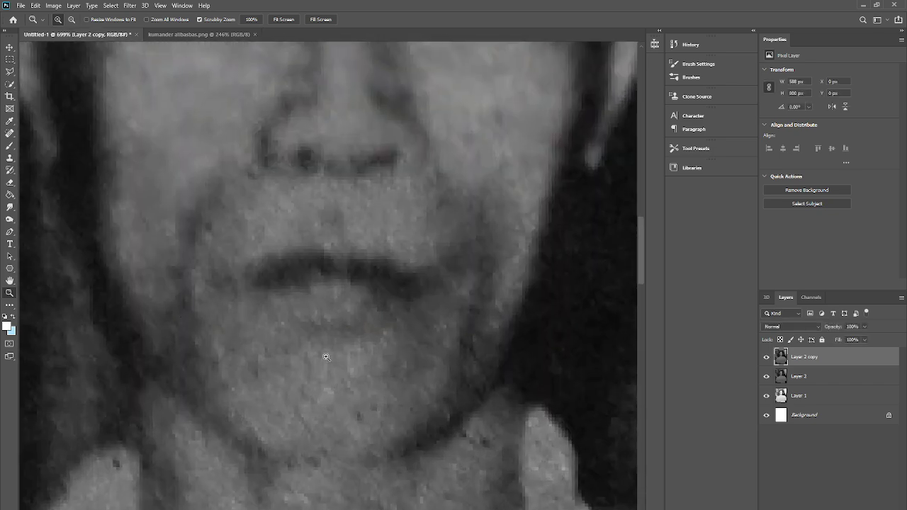
left_click(9, 206)
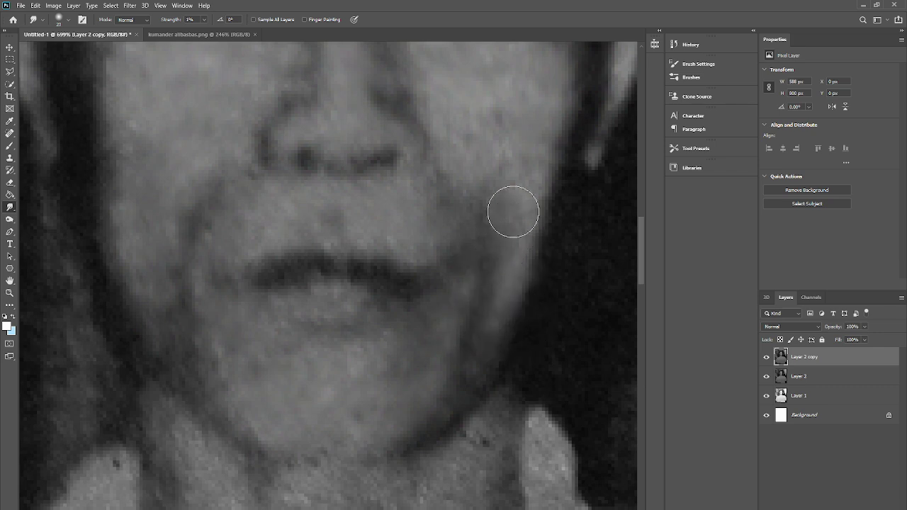
left_click(11, 220)
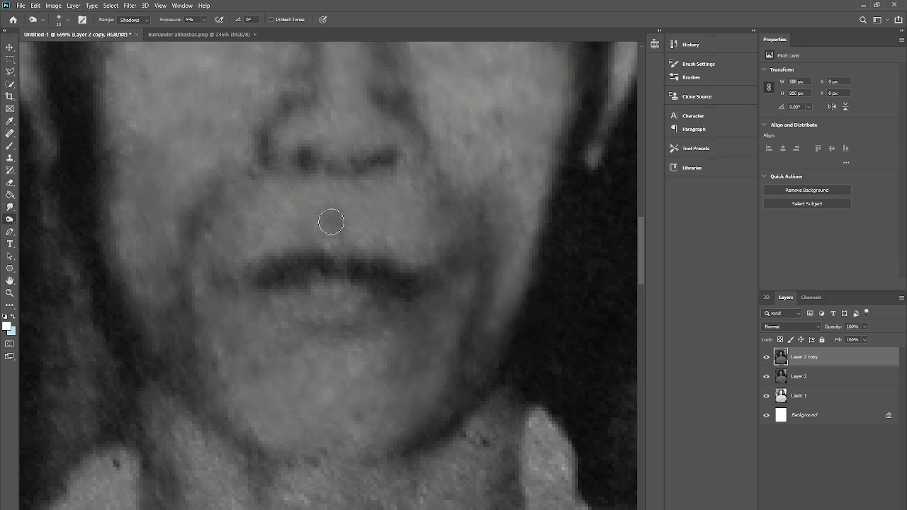
mouse_move(331, 222)
left_mouse_down()
mouse_move(317, 259)
mouse_move(323, 223)
left_mouse_up()
left_click(9, 293)
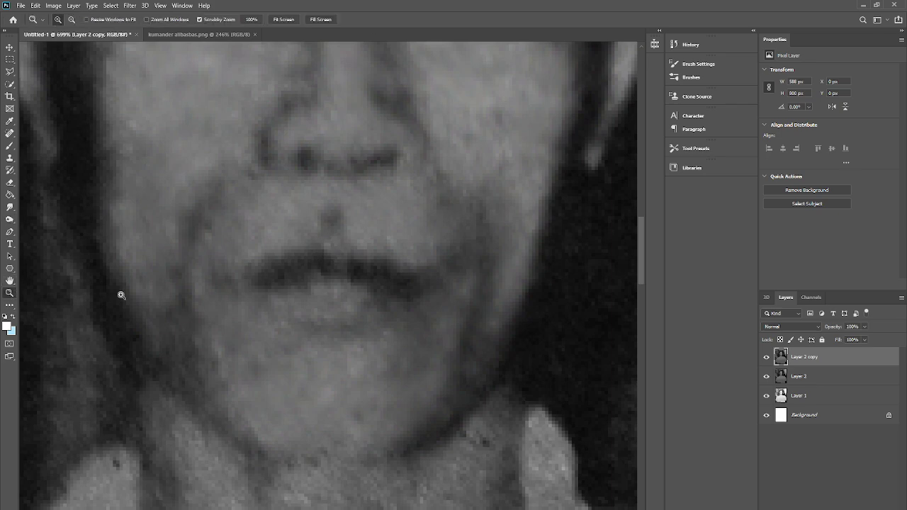
Burn the shadows around the eyes and brows at 5% exposure in the Shadows range.
left_click_drag(160, 312, 78, 316)
left_click_drag(227, 401, 254, 397)
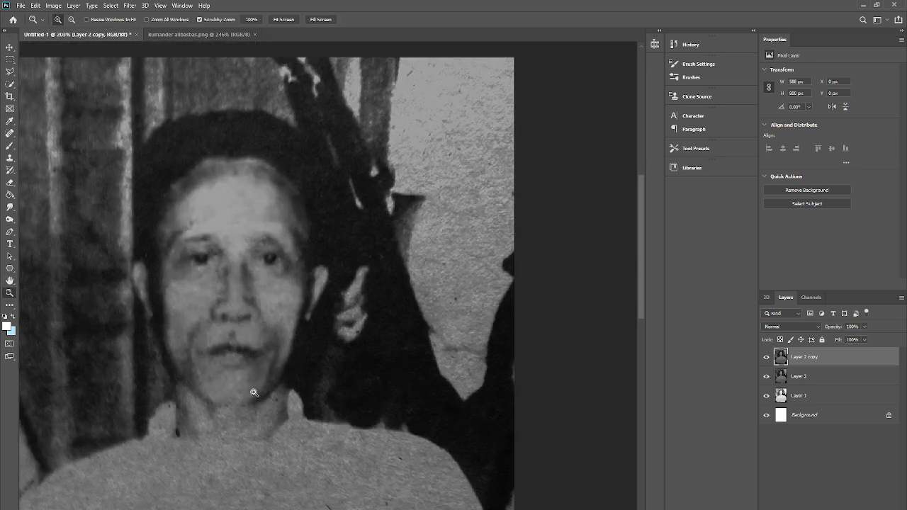
left_click(236, 348)
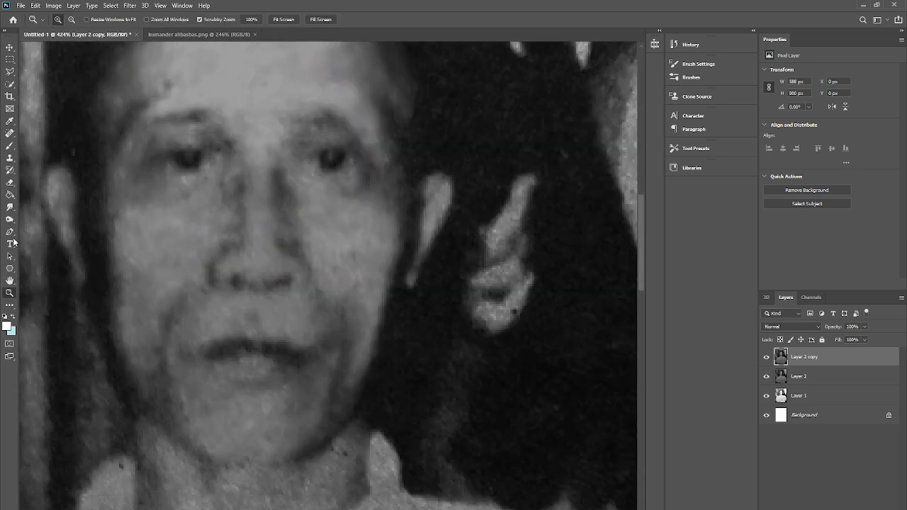
key("o")
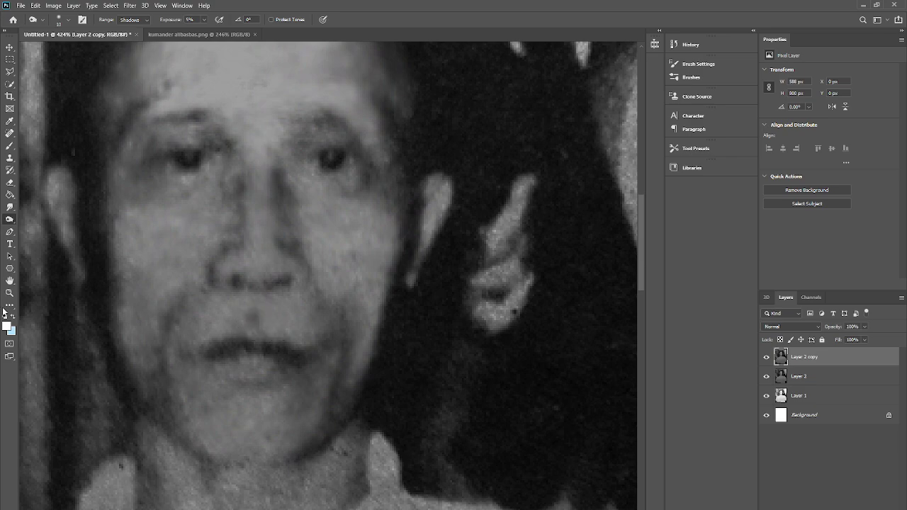
left_click(9, 293)
left_click_drag(298, 312, 249, 320)
mouse_move(164, 296)
left_mouse_down()
mouse_move(207, 293)
mouse_move(174, 311)
mouse_move(234, 308)
mouse_move(220, 306)
mouse_move(286, 284)
mouse_move(289, 304)
mouse_move(235, 316)
mouse_move(340, 276)
left_mouse_up()
key("o")
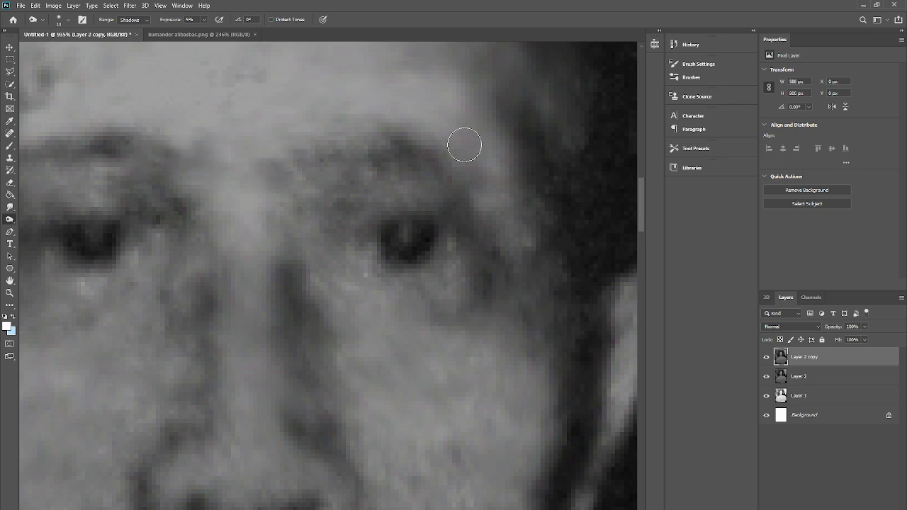
left_click(10, 292)
left_click_drag(269, 309, 273, 367)
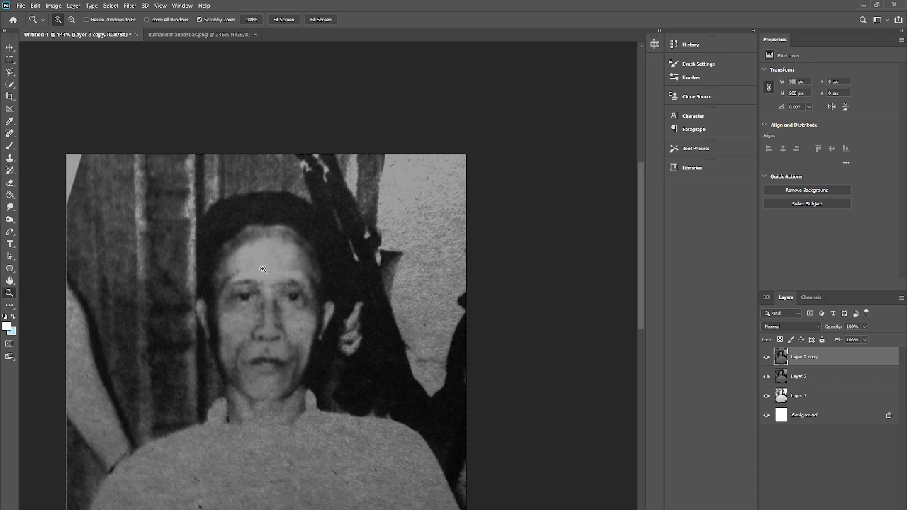
Heal the blemish at the forehead's hairline with a 10 px Spot Healing Brush.
mouse_move(263, 271)
left_mouse_down()
mouse_move(284, 227)
mouse_move(305, 132)
mouse_move(222, 300)
mouse_move(304, 176)
mouse_move(227, 246)
left_mouse_up()
left_click(12, 133)
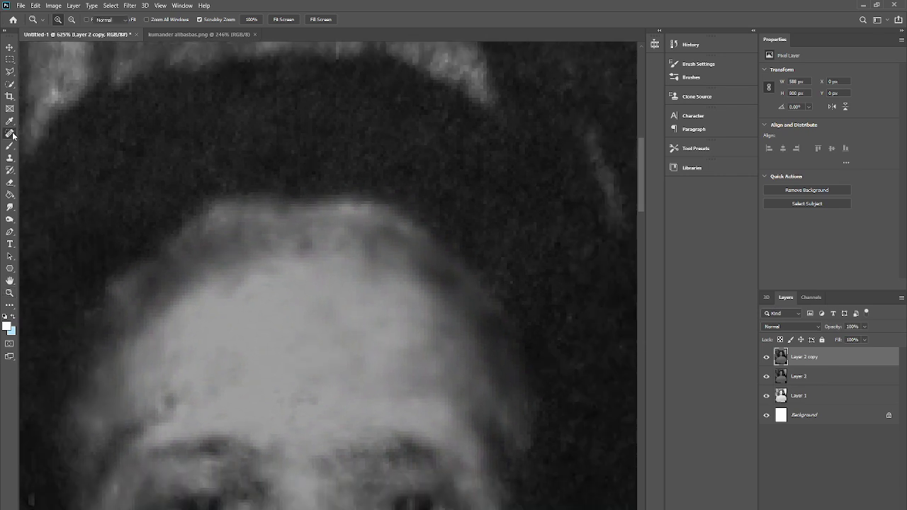
left_click(59, 25)
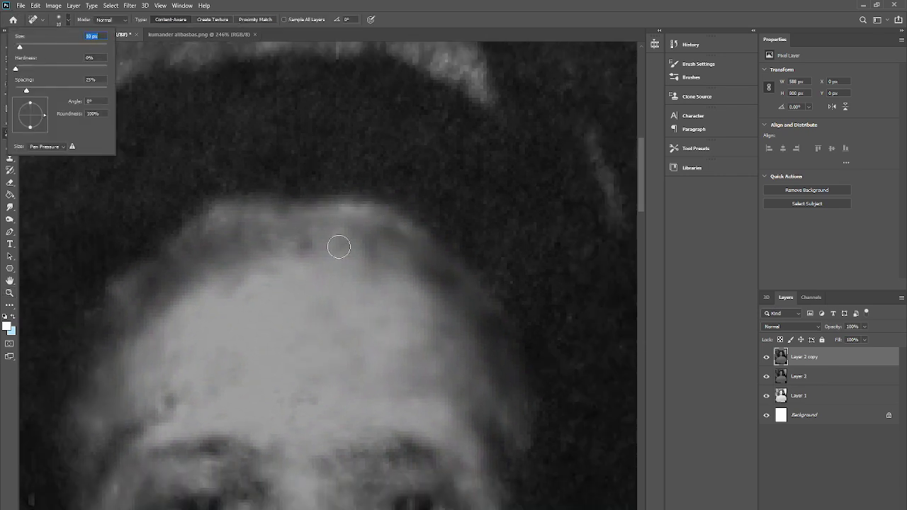
left_click_drag(303, 246, 303, 233)
Darken the forehead and its edges with a 20 px Burn brush in the Highlights range, and undo the last stroke.
left_click(9, 293)
mouse_move(207, 238)
left_mouse_down()
mouse_move(200, 247)
mouse_move(221, 255)
mouse_move(195, 309)
left_mouse_up()
left_click(10, 219)
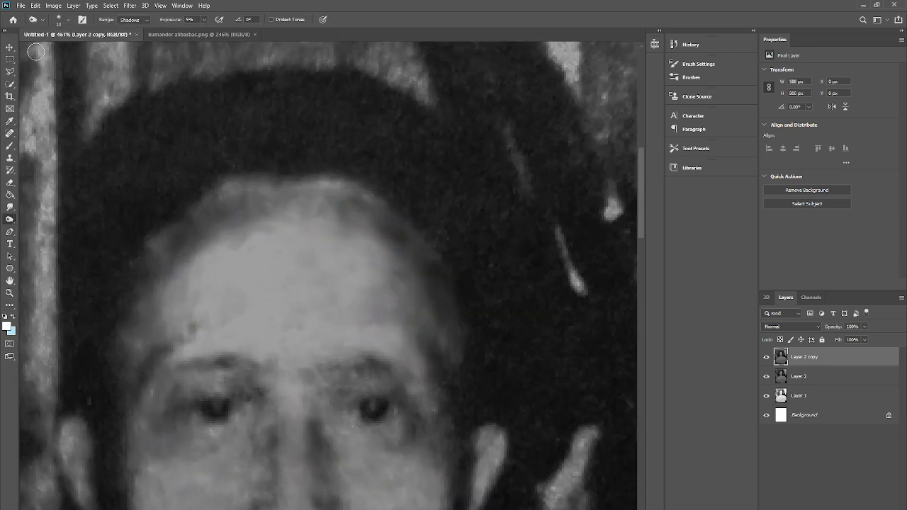
left_click(61, 19)
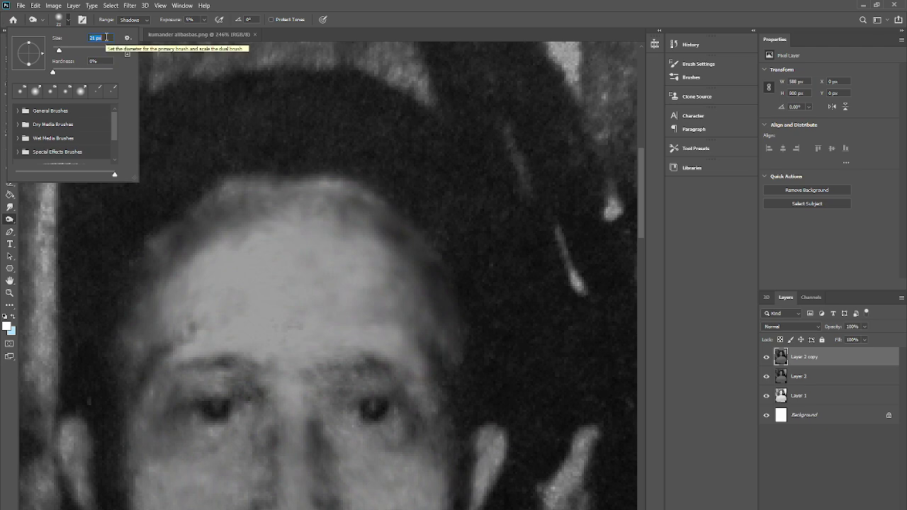
type("20")
key("Return")
left_click(127, 21)
left_click(131, 47)
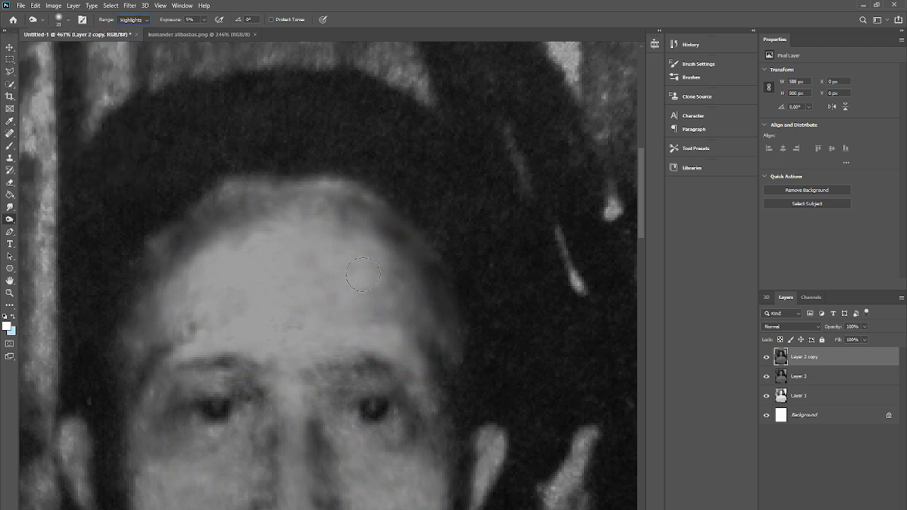
left_click_drag(382, 243, 357, 249)
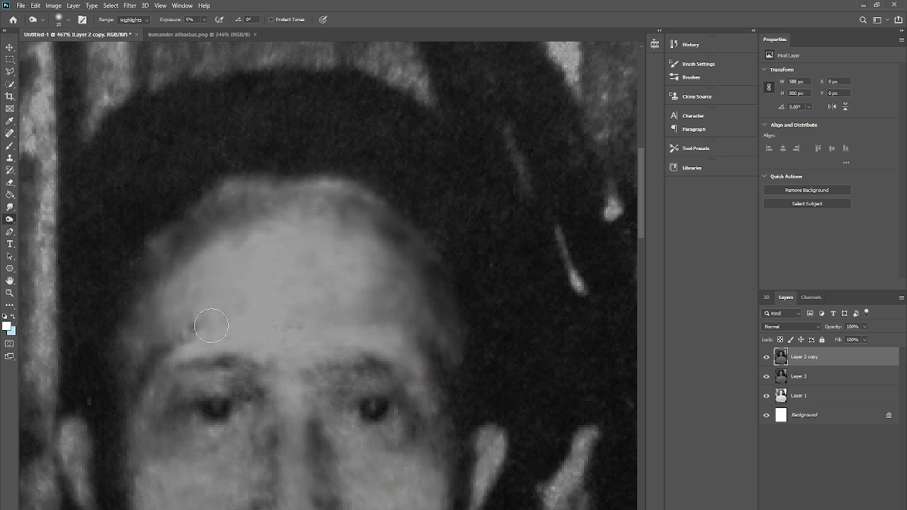
mouse_move(126, 314)
left_mouse_down()
mouse_move(199, 182)
mouse_move(263, 172)
mouse_move(211, 186)
mouse_move(353, 176)
mouse_move(339, 181)
mouse_move(420, 239)
left_mouse_up()
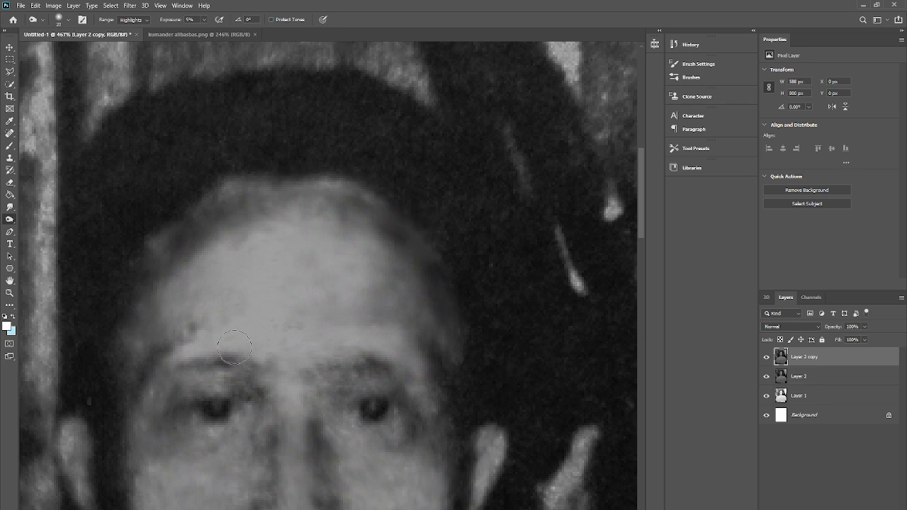
key("ctrl+z")
Smooth the grain around the nose, mouth and chin with the Smudge tool at 1% strength.
left_click(9, 293)
mouse_move(190, 266)
left_mouse_down()
mouse_move(131, 297)
mouse_move(178, 304)
mouse_move(210, 357)
mouse_move(253, 334)
left_mouse_up()
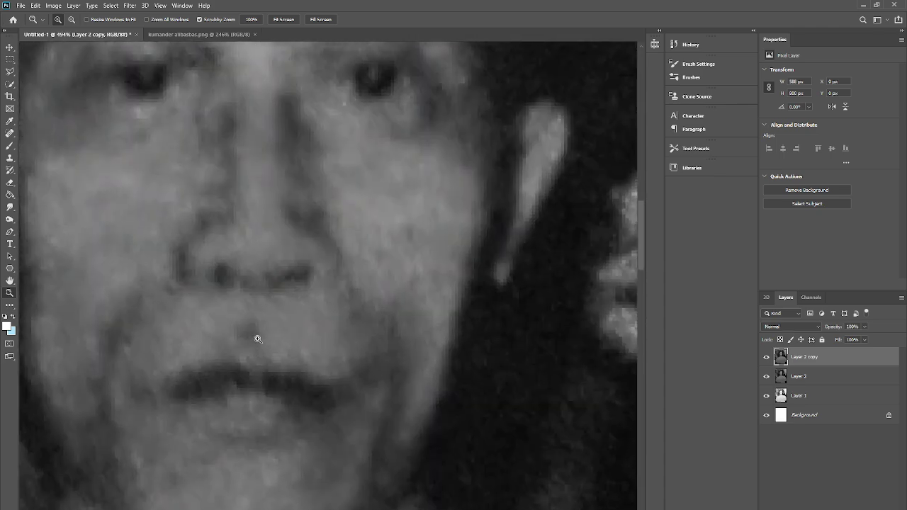
left_click(7, 207)
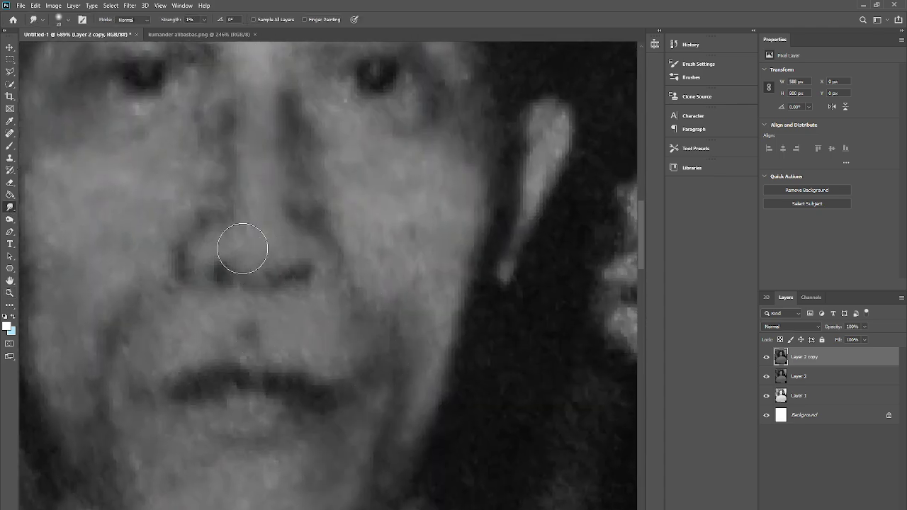
scroll(356, 425, "down", 2)
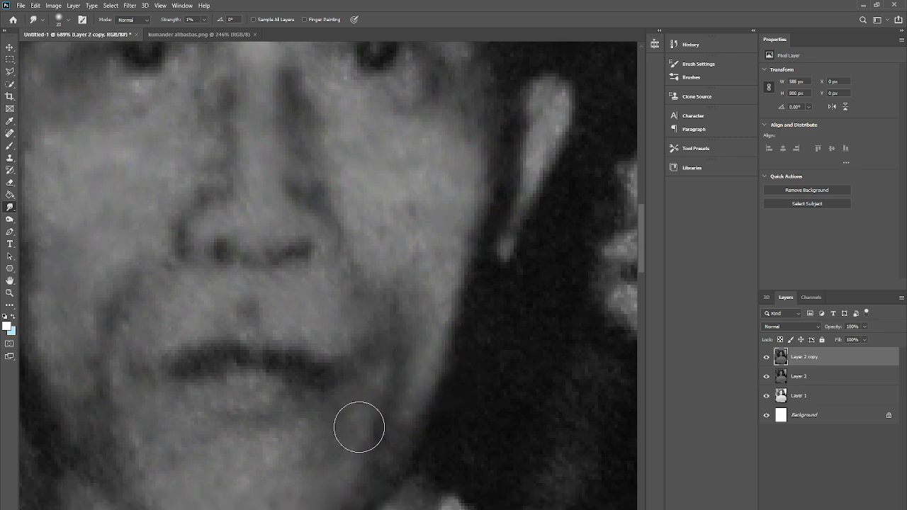
scroll(283, 418, "down", 2)
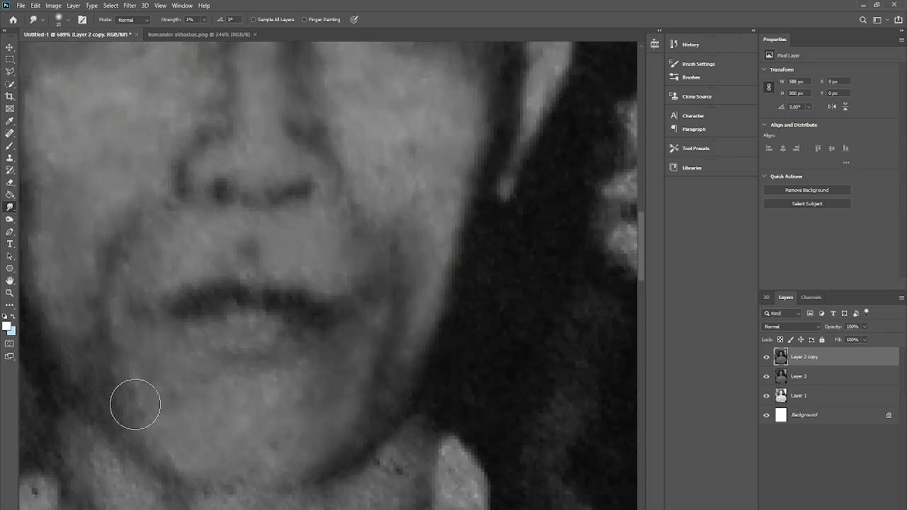
left_click(9, 292)
left_click(203, 307)
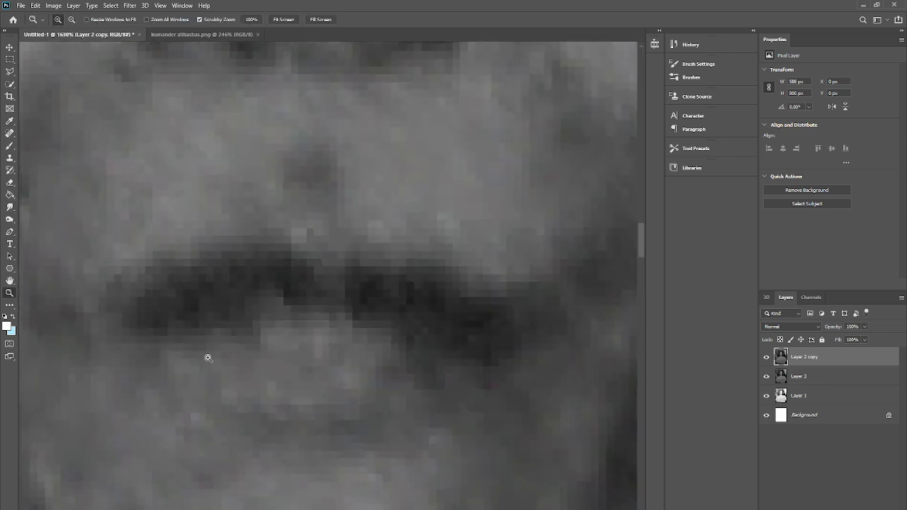
left_click_drag(361, 428, 189, 337)
Burn a thin crease beneath the eye on the portrait's left side with a much smaller brush in the Highlights range.
scroll(213, 298, "up", 2)
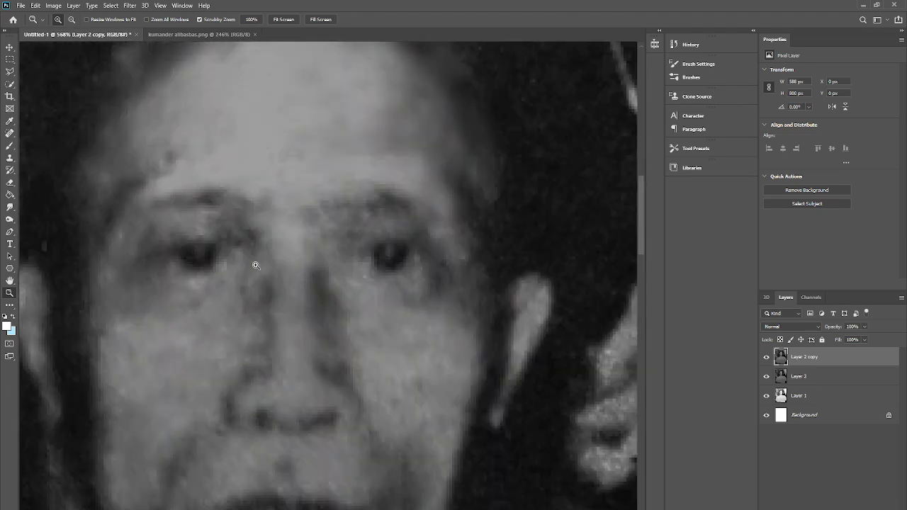
scroll(241, 268, "down", 2)
scroll(227, 266, "up", 5)
left_click(9, 220)
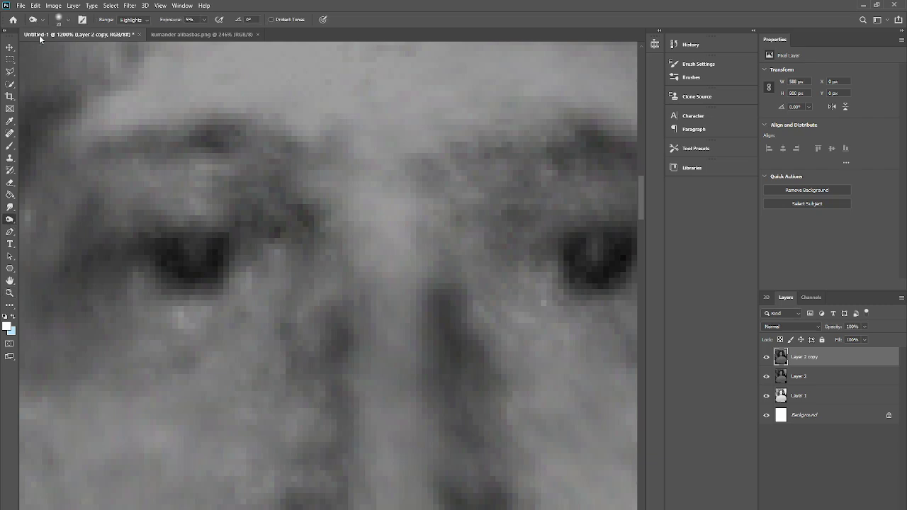
left_click(59, 22)
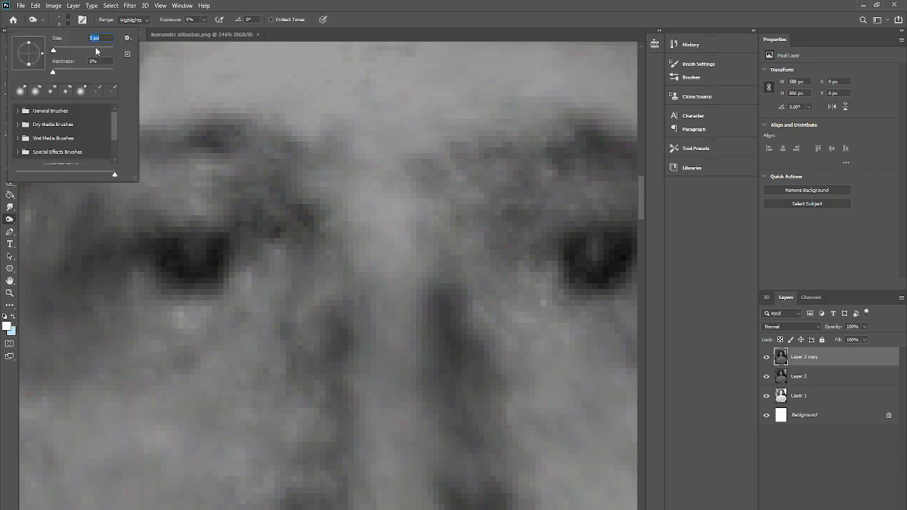
left_click(244, 304)
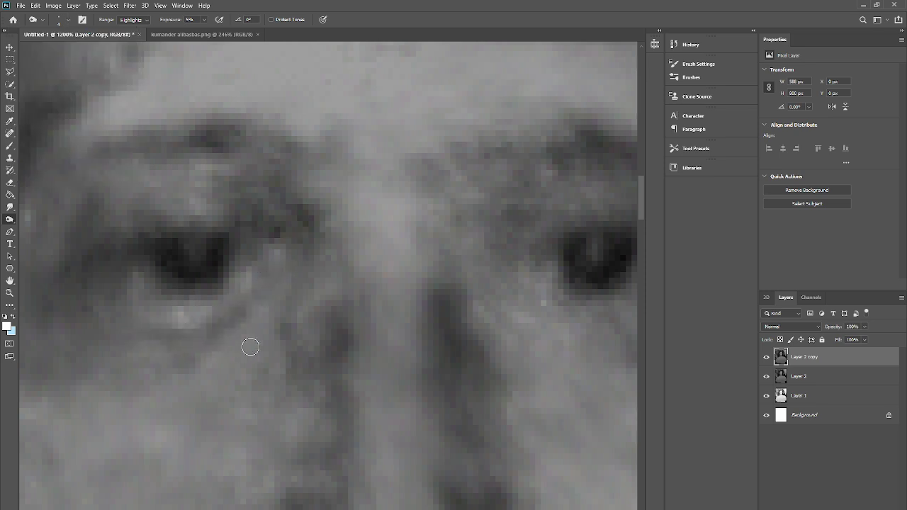
Extend the burned lower-eyelid crease around the outer side of the same eye.
left_click(10, 292)
left_click_drag(282, 330, 334, 345)
left_click_drag(206, 278, 276, 281)
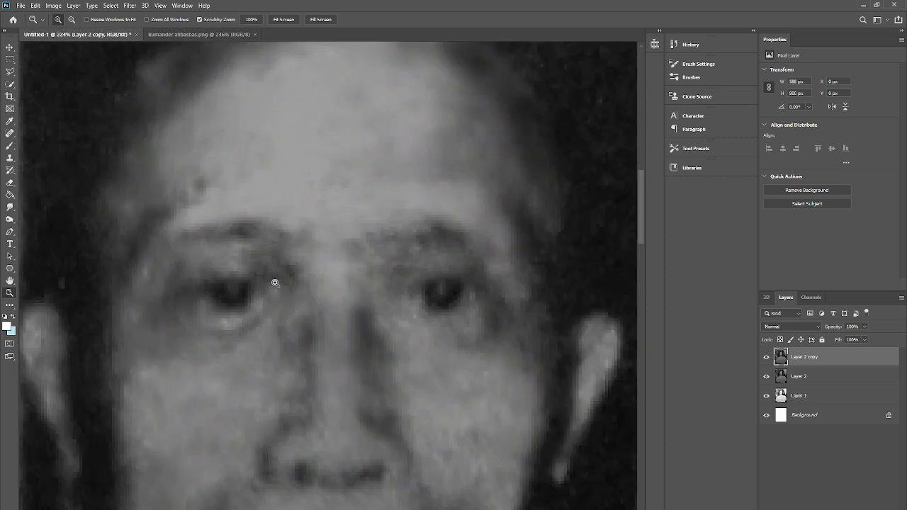
left_click_drag(204, 315, 269, 319)
left_click(9, 219)
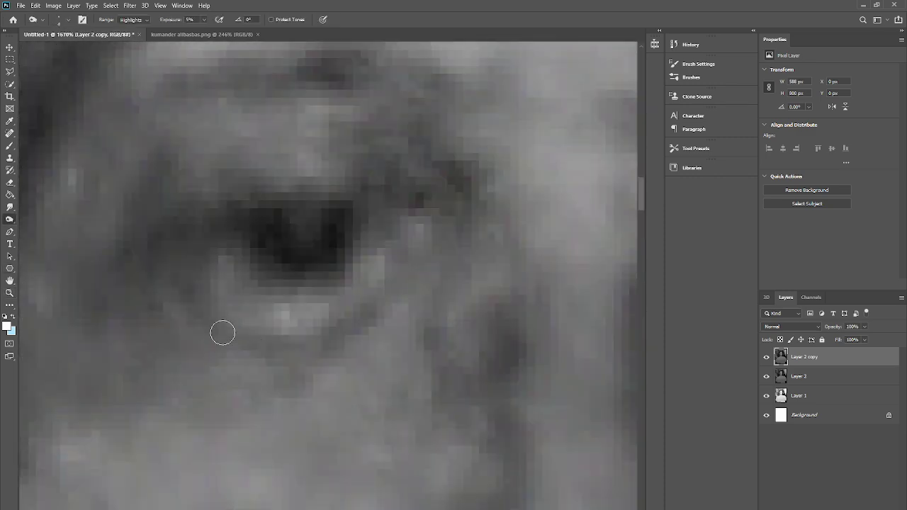
left_click(9, 293)
left_click_drag(338, 284, 245, 428)
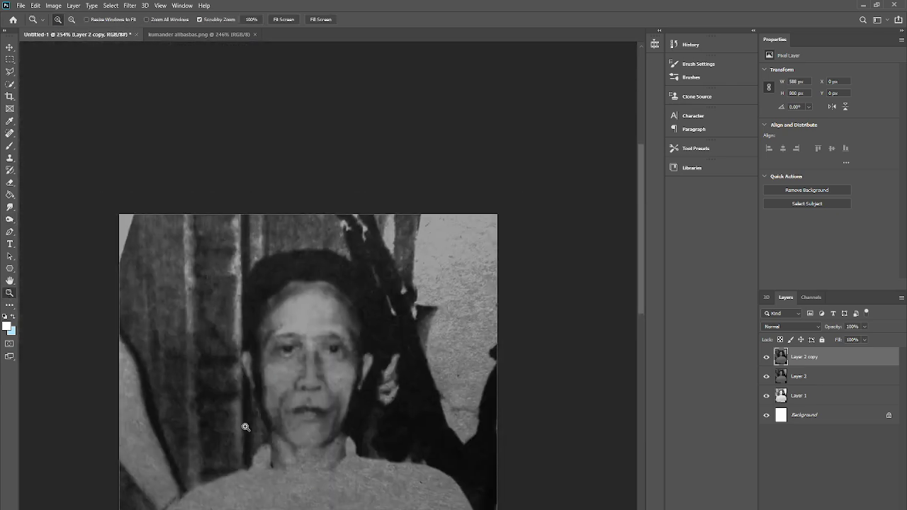
Burn a matching thin crease beneath the eye on the portrait's right side.
left_click_drag(330, 346, 368, 348)
left_click_drag(251, 363, 289, 363)
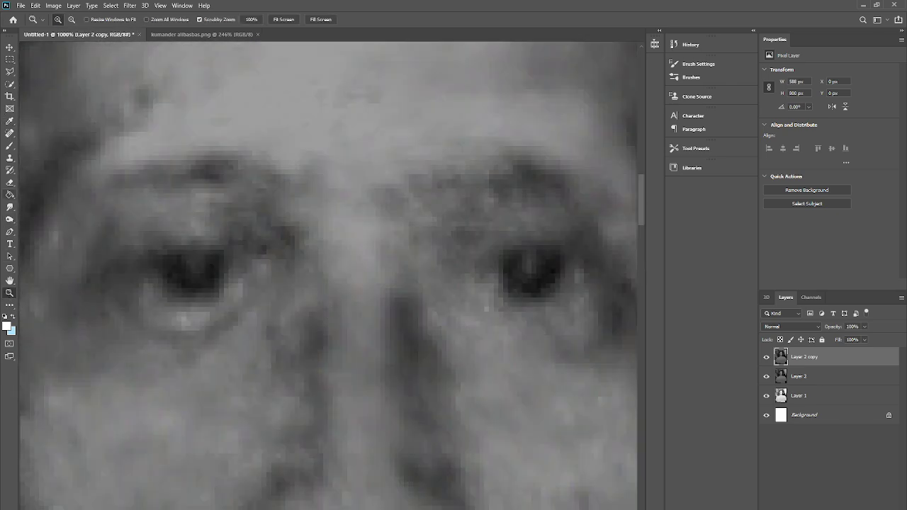
left_click_drag(328, 276, 193, 276)
left_click(9, 219)
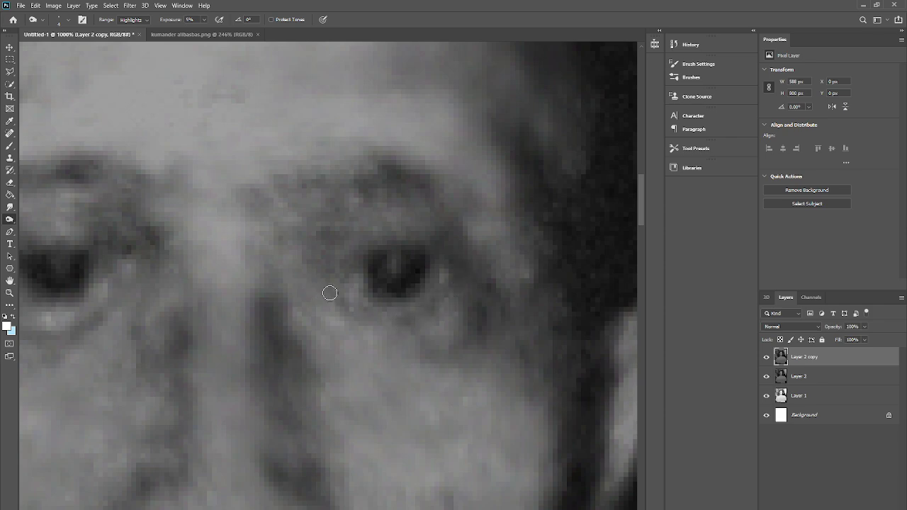
left_click(9, 293)
left_click_drag(394, 310, 365, 402)
left_click_drag(312, 313, 304, 385)
Deepen the shadows along both sides of the nose with a 10 px Burn brush in the Highlights range.
scroll(304, 385, "down", 3)
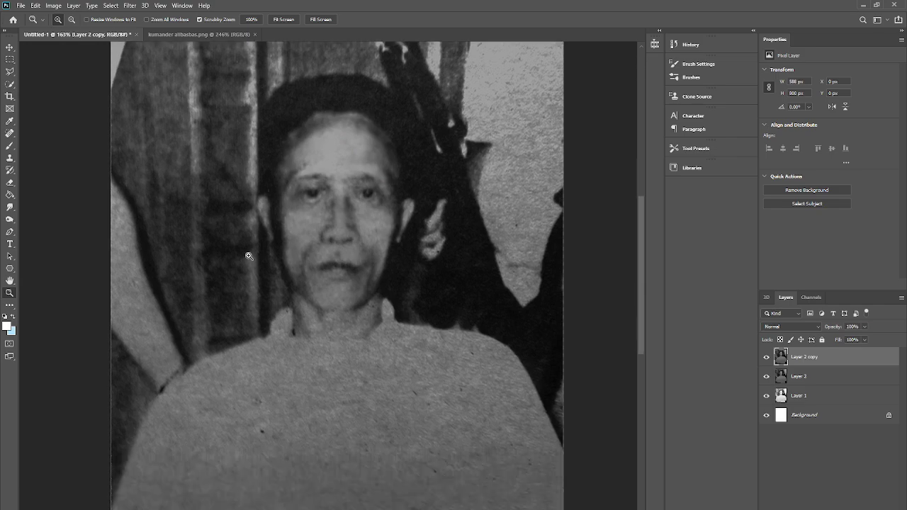
scroll(305, 356, "up", 3)
left_click_drag(421, 319, 468, 319)
scroll(291, 320, "down", 2)
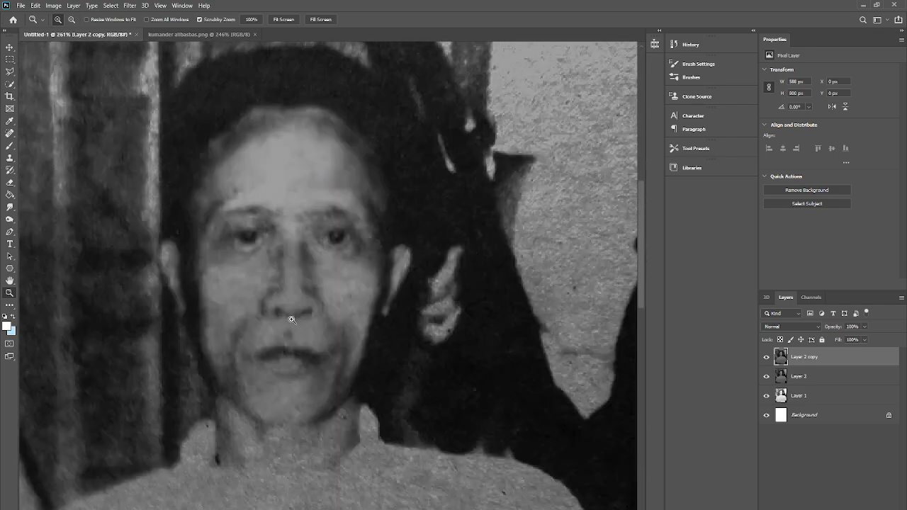
scroll(291, 320, "up", 5)
key("r")
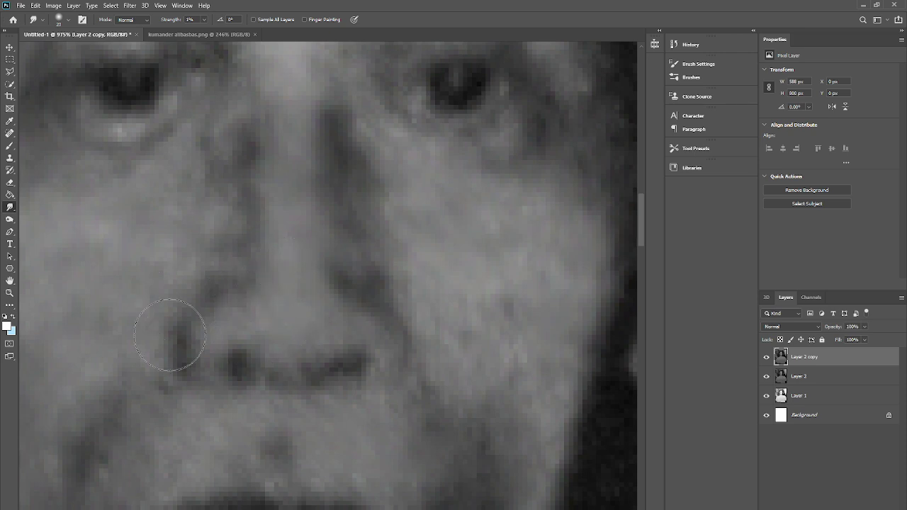
left_click(11, 220)
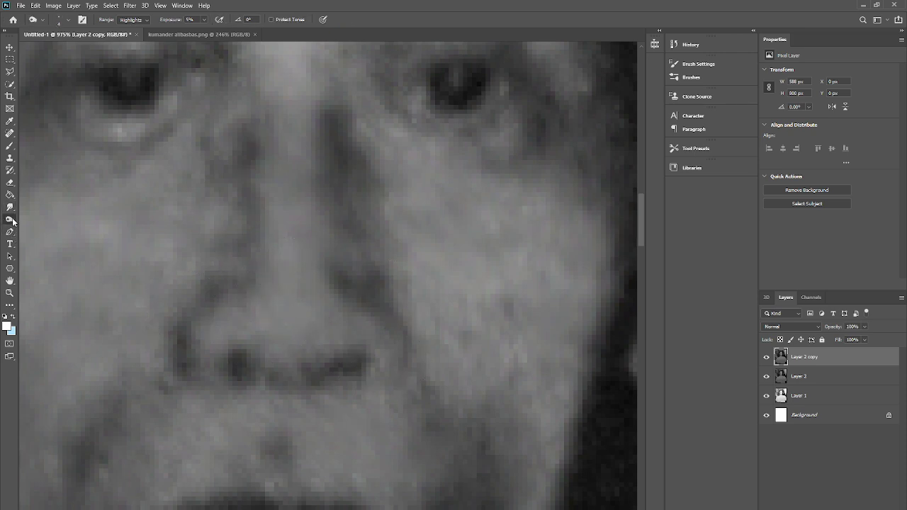
left_click(68, 21)
scroll(97, 37, "up", 1)
mouse_move(359, 278)
left_mouse_down()
mouse_move(337, 224)
mouse_move(370, 266)
left_mouse_up()
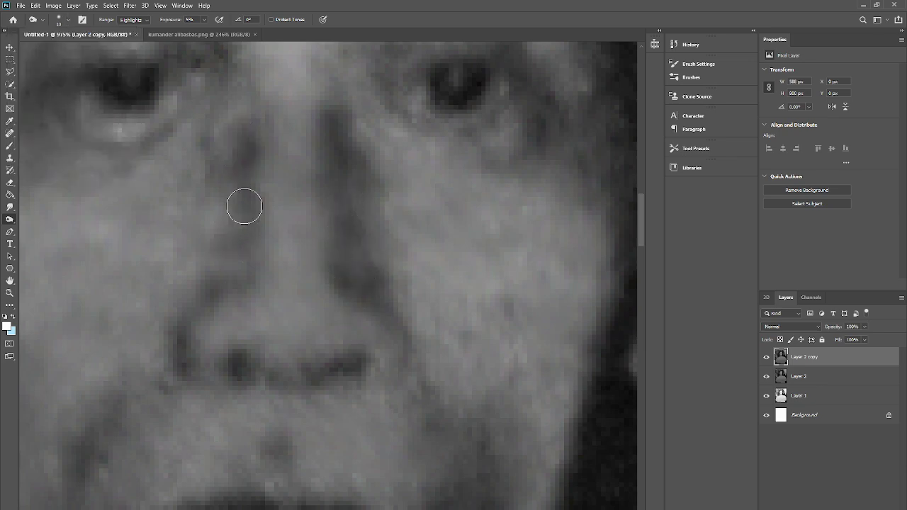
left_click(9, 293)
left_click_drag(259, 315, 106, 369)
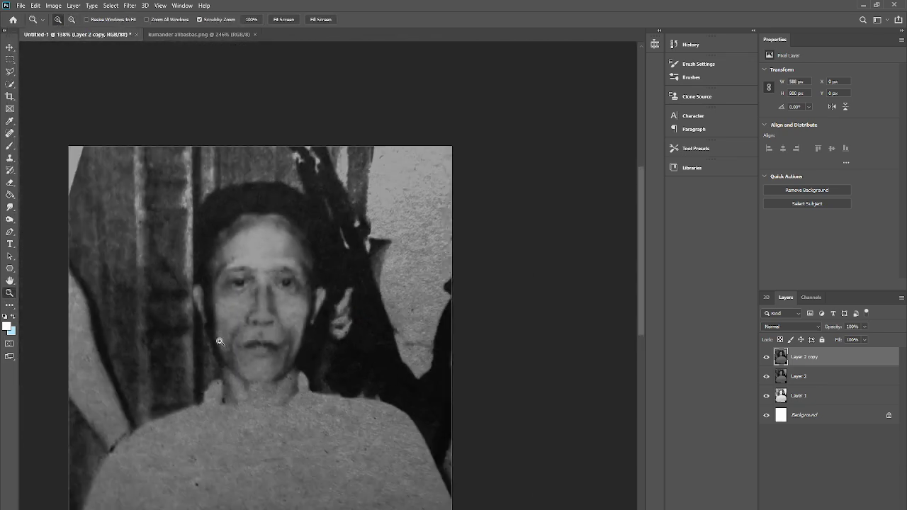
Review the face close up and the whole portrait, hiding and reshowing Layer 2 copy to compare the retouching.
left_click_drag(248, 289, 312, 275)
left_click(9, 219)
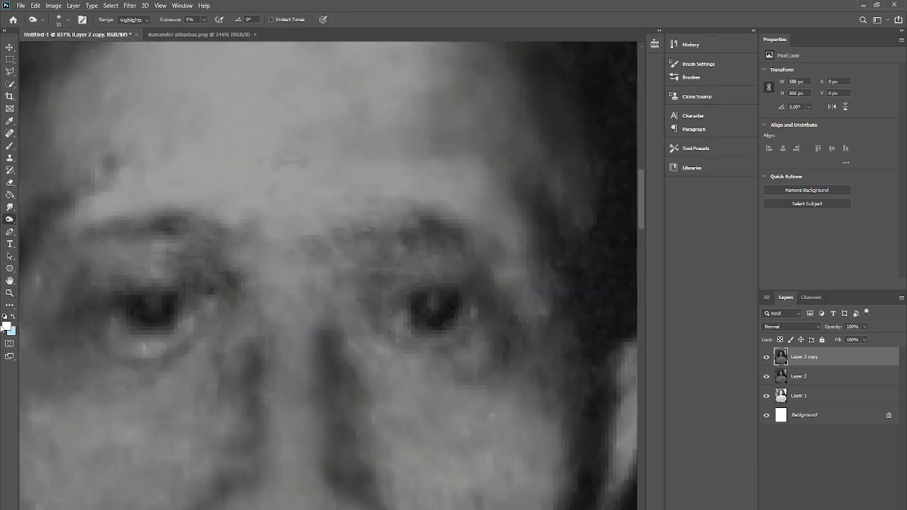
left_click(10, 293)
scroll(282, 341, "down", 8)
scroll(281, 341, "up", 3)
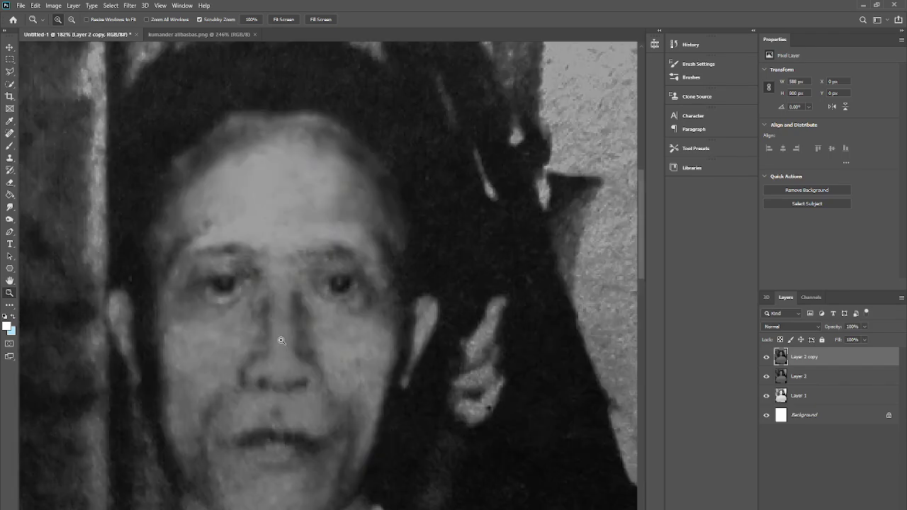
scroll(282, 341, "down", 5)
left_click(767, 357)
left_click(767, 358)
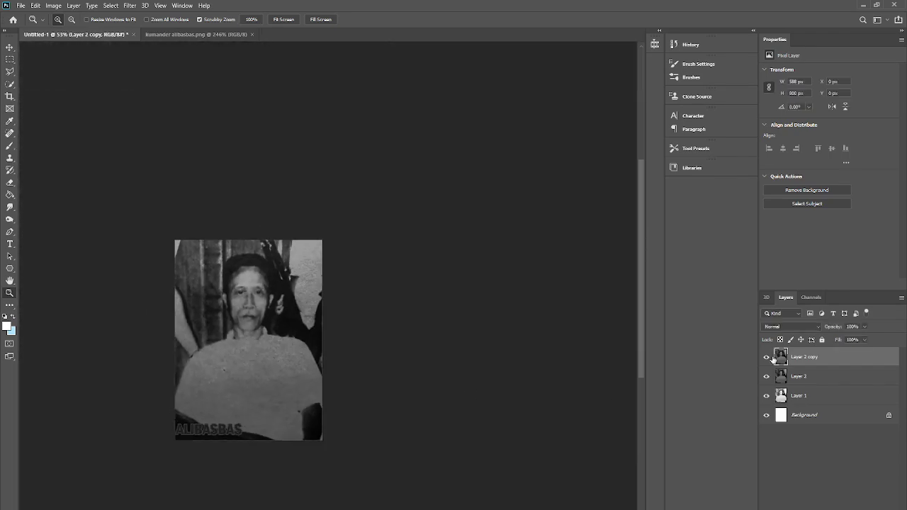
Compare the whole portrait with and without Layer 2 copy by repeatedly hiding and reshowing the layer.
left_click(767, 357)
left_click(767, 357)
left_click(767, 357)
left_click(771, 358)
left_click(772, 358)
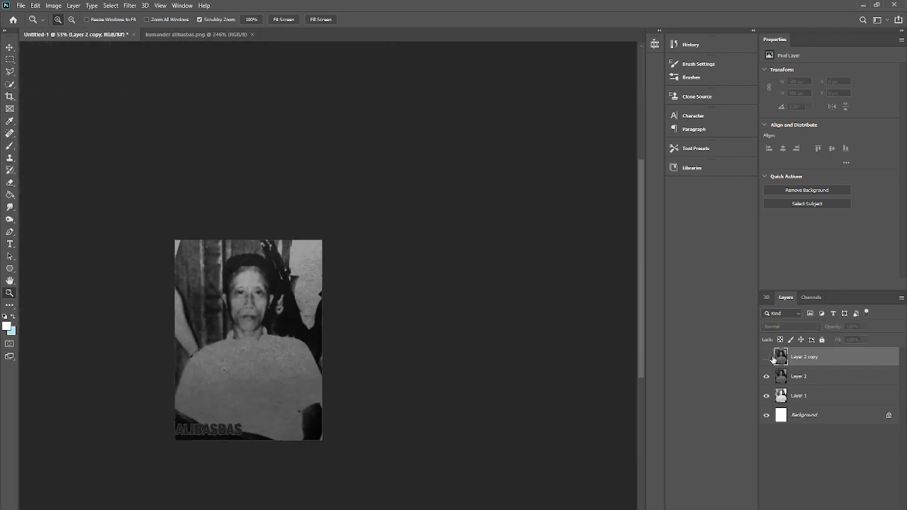
left_click(771, 358)
left_click(772, 358)
left_click(772, 359)
left_click(772, 359)
left_click(772, 358)
left_click(772, 359)
left_click(772, 359)
left_click(767, 358)
left_click(767, 358)
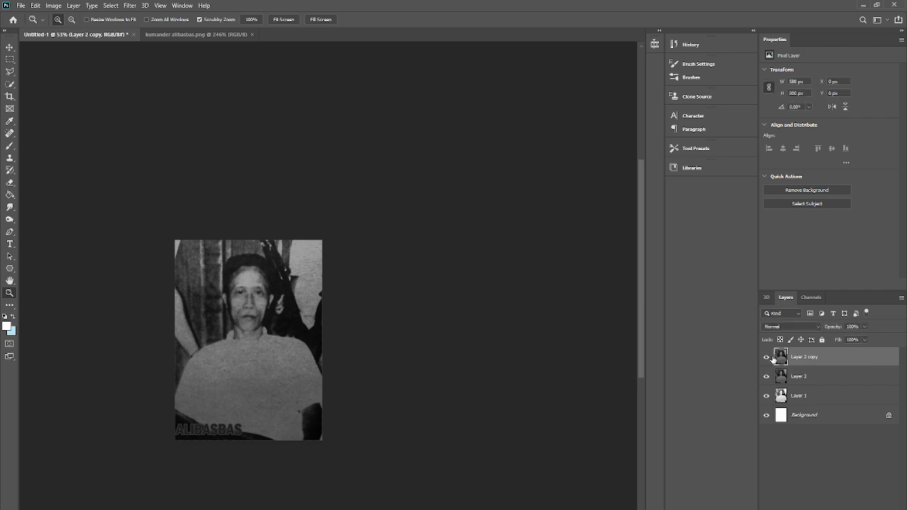
Duplicate Layer 2 and add a white layer mask to Layer 2 copy.
left_click_drag(245, 298, 264, 290)
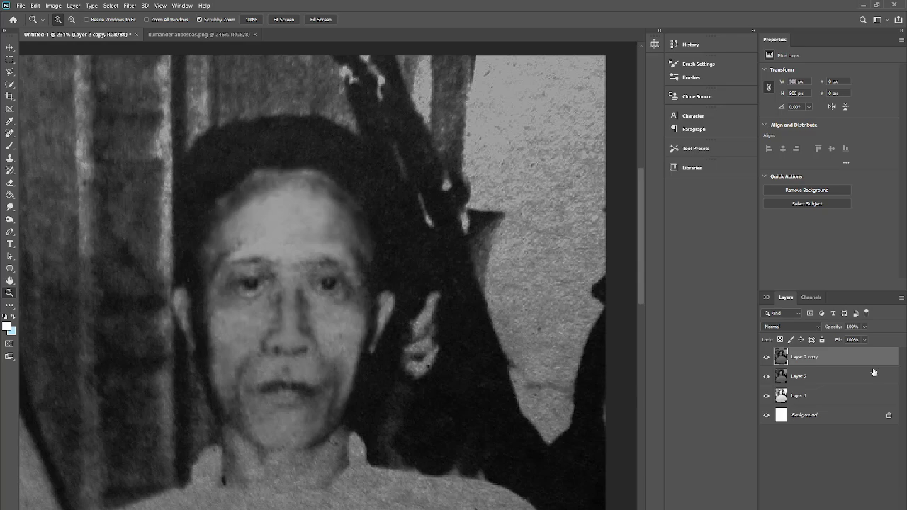
left_click_drag(333, 378, 385, 380)
left_click(766, 359)
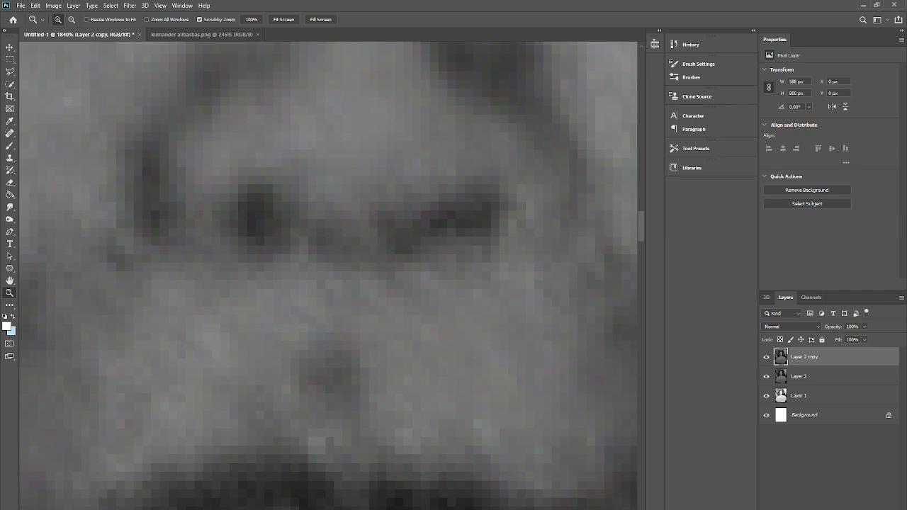
right_click(801, 384)
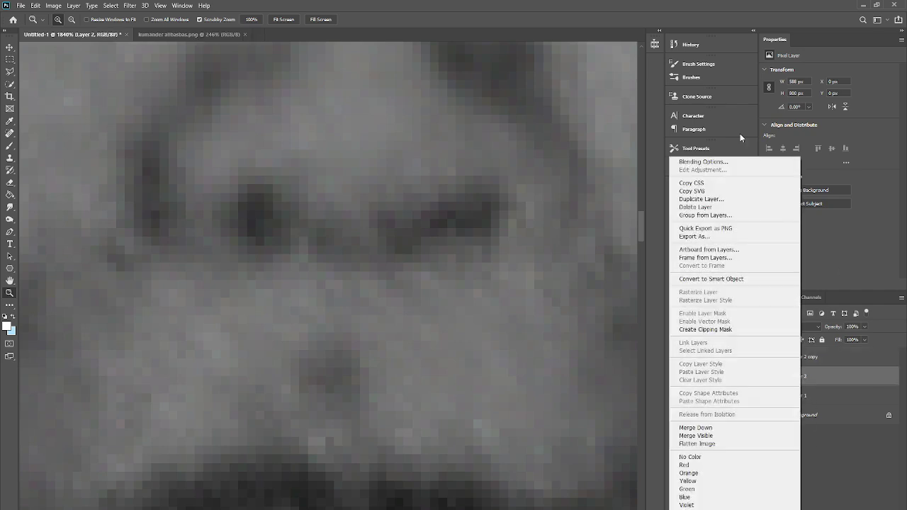
left_click(702, 204)
left_click(539, 161)
left_click(839, 363)
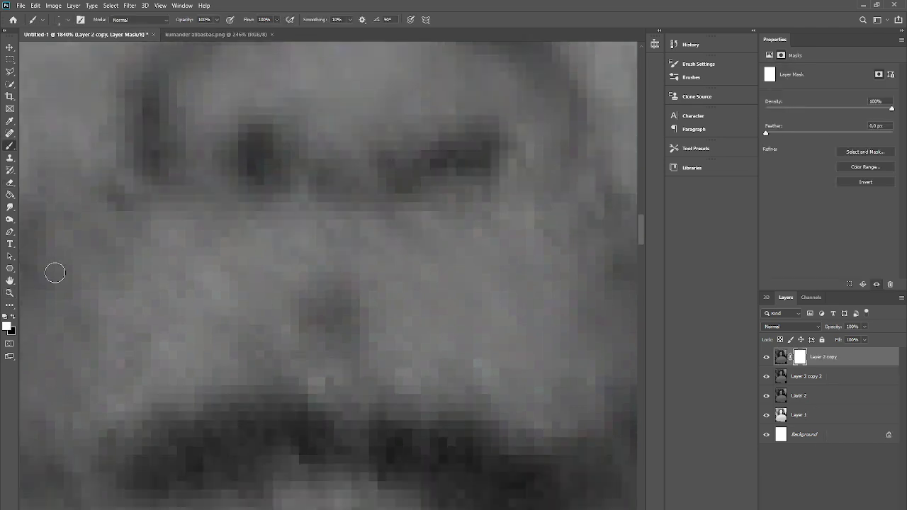
Fade the dark spot above the upper lip by painting the mask with a soft 5 px black brush at 20% opacity.
left_click(67, 23)
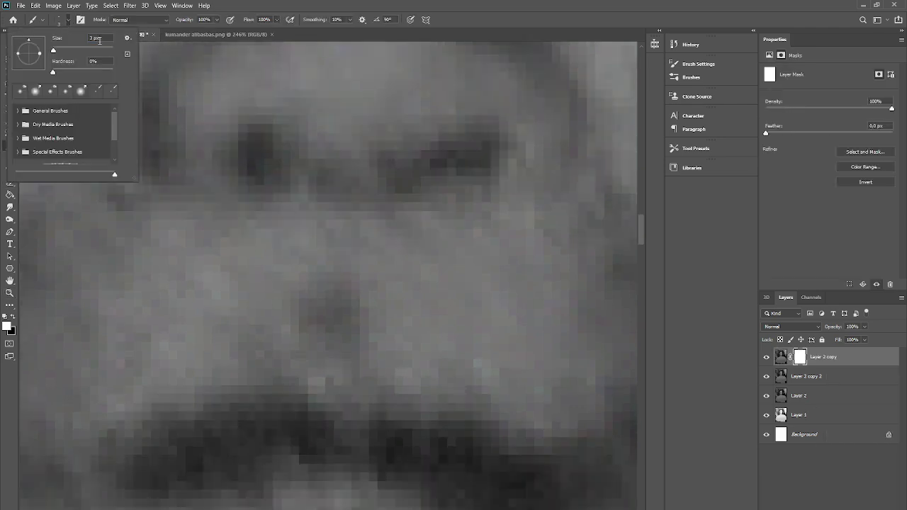
left_click(13, 317)
mouse_move(345, 301)
left_mouse_down()
mouse_move(337, 365)
mouse_move(330, 331)
left_mouse_up()
key("ctrl+z")
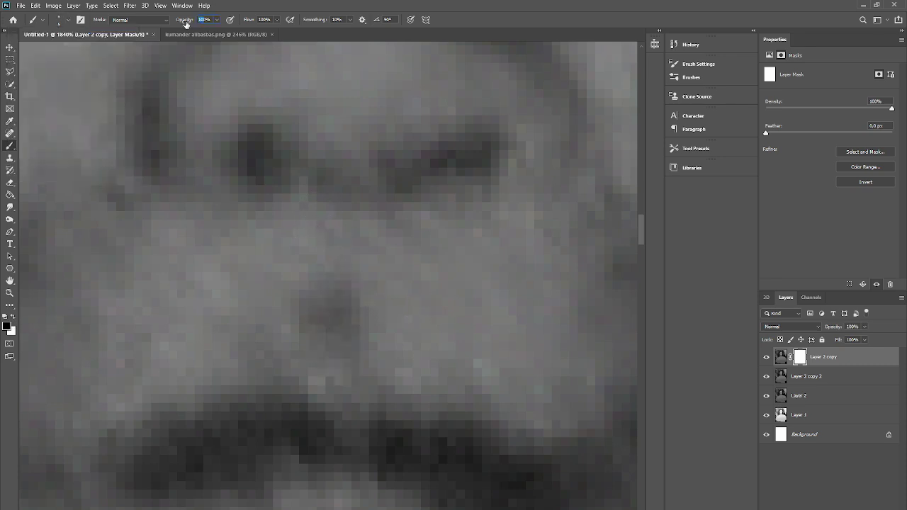
type("20")
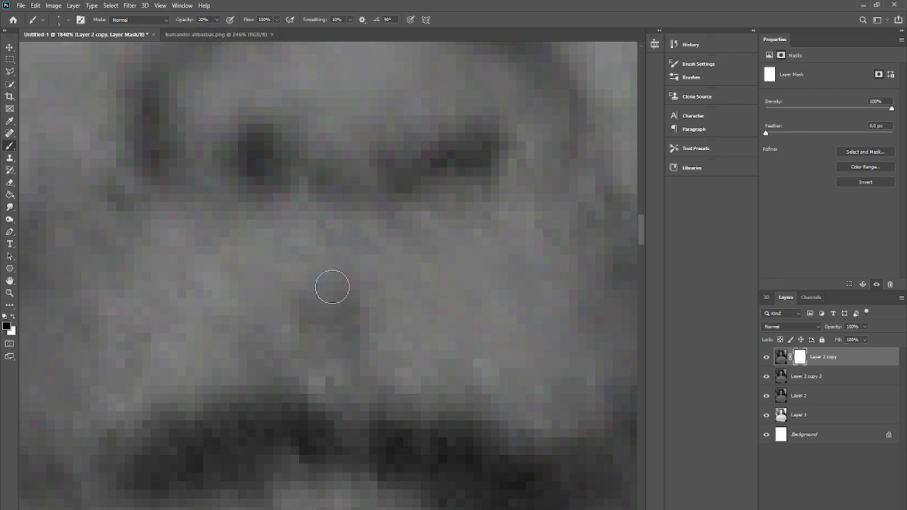
Review the whole portrait while hiding and reshowing the masked Layer 2 copy to compare the retouching.
left_click(10, 292)
left_click_drag(383, 305, 324, 425)
left_click(766, 357)
left_click(766, 357)
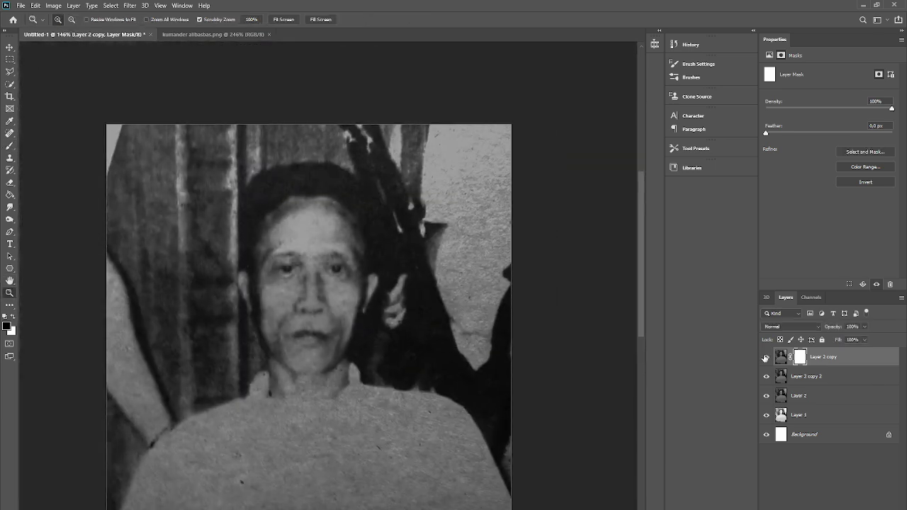
left_click(765, 357)
left_click(766, 357)
left_click(766, 357)
left_click(765, 358)
left_click(765, 357)
left_click(766, 357)
left_click_drag(282, 217, 293, 220)
left_click_drag(271, 295, 238, 370)
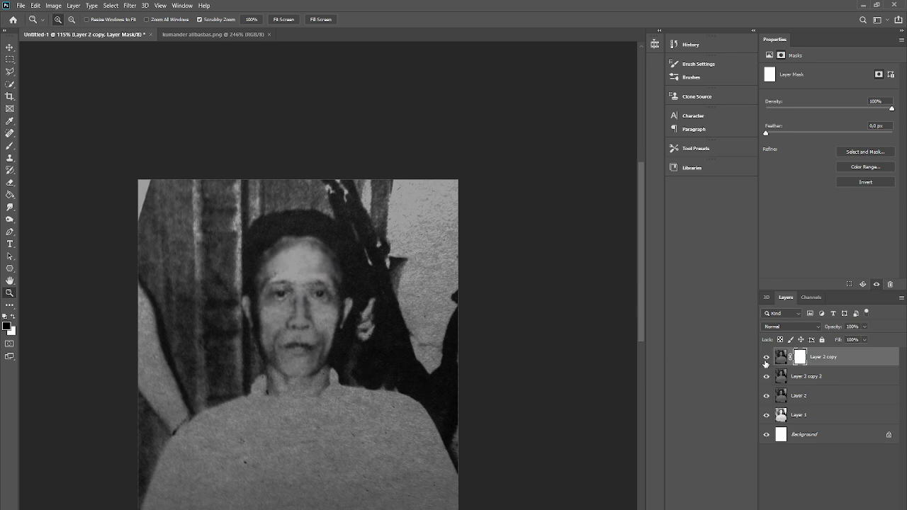
left_click(765, 357)
left_click(766, 357)
Merge Layer 2 copy with the duplicate layer directly beneath it.
left_click(829, 376, "shift")
right_click(829, 377)
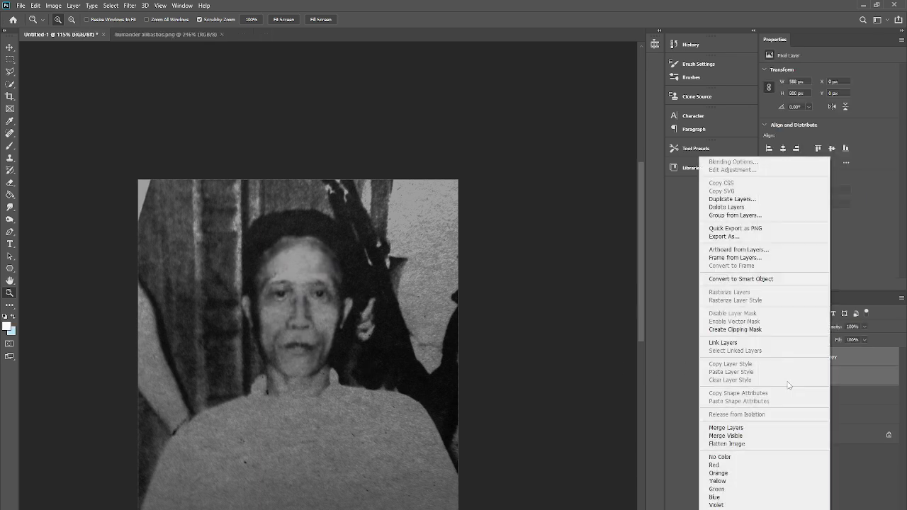
left_click(720, 428)
Burn the ear on the portrait's left side with a 10 px brush in the Shadows range at 5% exposure.
scroll(344, 296, "up", 5)
scroll(190, 297, "up", 4)
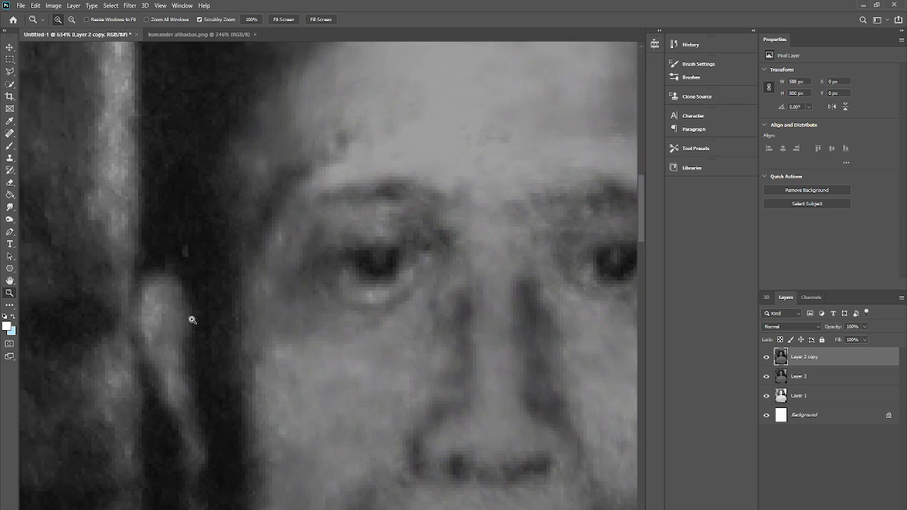
scroll(191, 320, "up", 1)
left_click(10, 220)
left_click(130, 20)
left_click(130, 29)
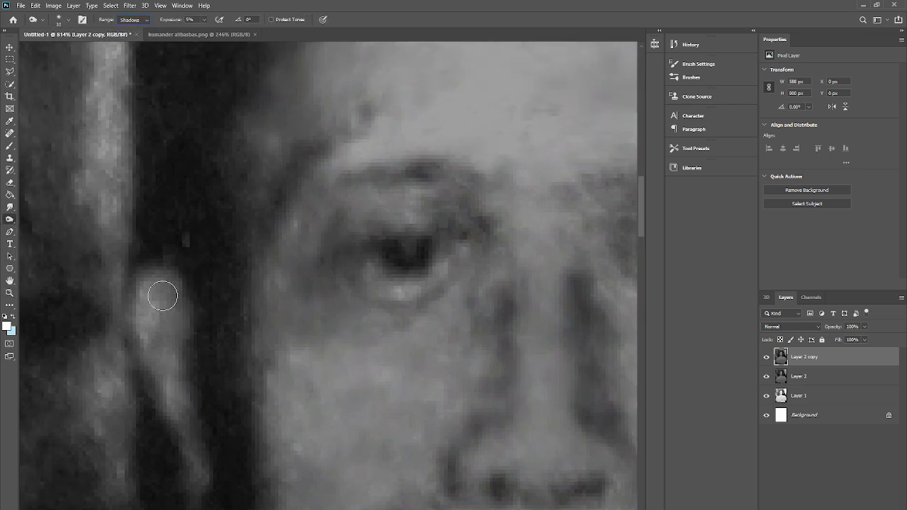
mouse_move(162, 296)
left_mouse_down()
mouse_move(159, 352)
mouse_move(151, 298)
mouse_move(148, 366)
mouse_move(151, 309)
left_mouse_up()
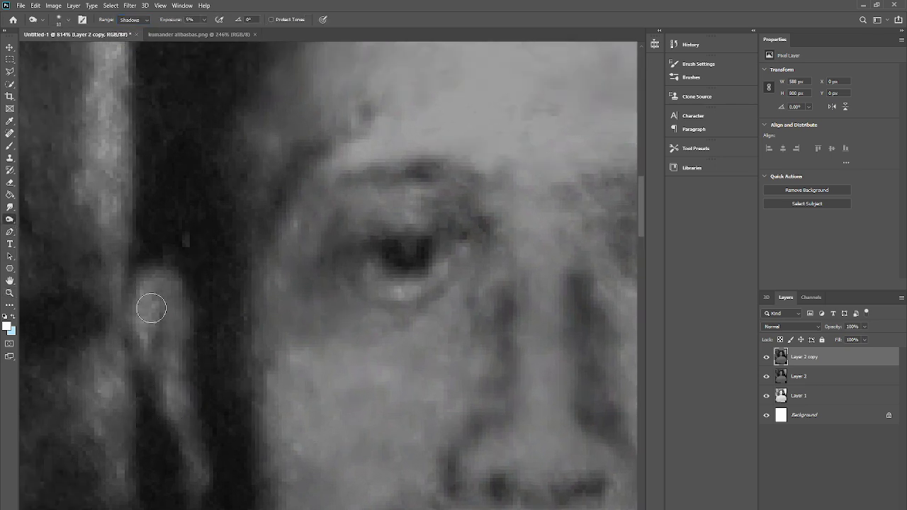
Try to darken the ear on the portrait's right side with the Burn tool in the Shadows range.
scroll(166, 389, "right", 5)
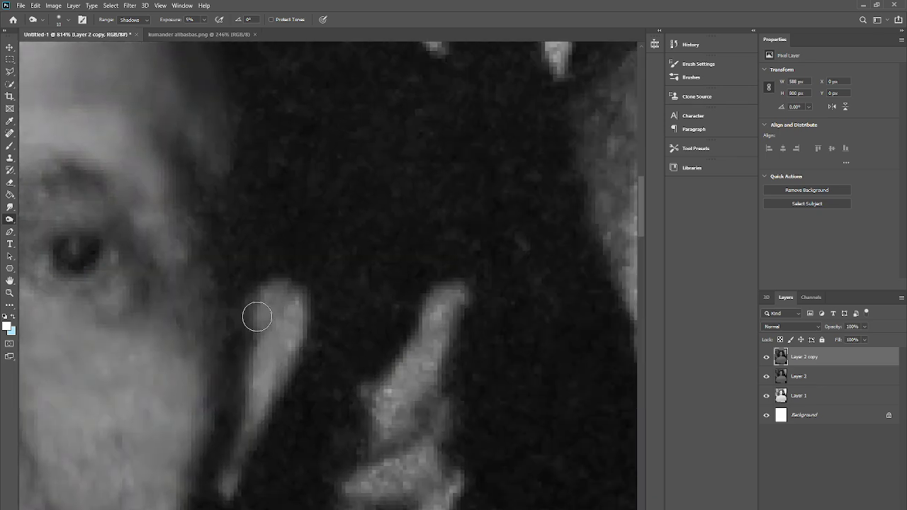
mouse_move(257, 316)
left_mouse_down()
mouse_move(271, 346)
mouse_move(288, 317)
mouse_move(268, 415)
mouse_move(279, 398)
mouse_move(278, 310)
mouse_move(281, 370)
mouse_move(256, 425)
left_mouse_up()
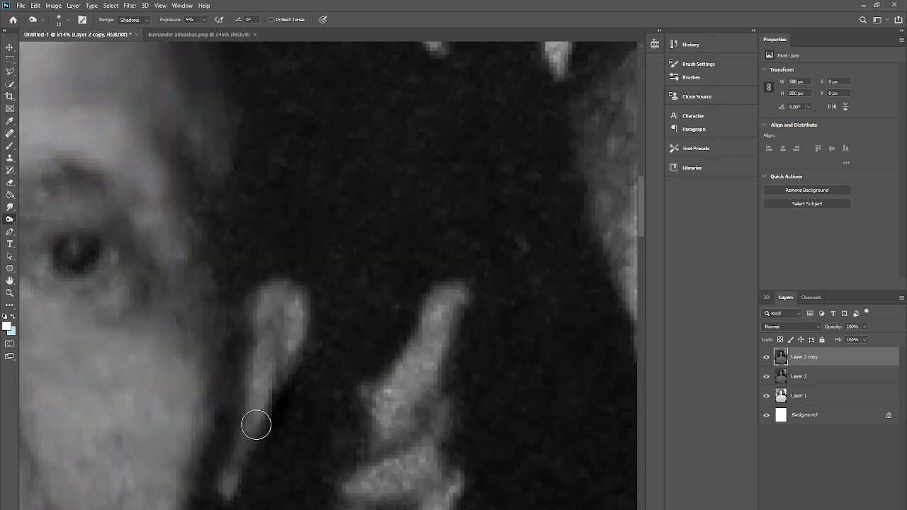
left_click(11, 293)
left_click_drag(447, 309, 467, 303)
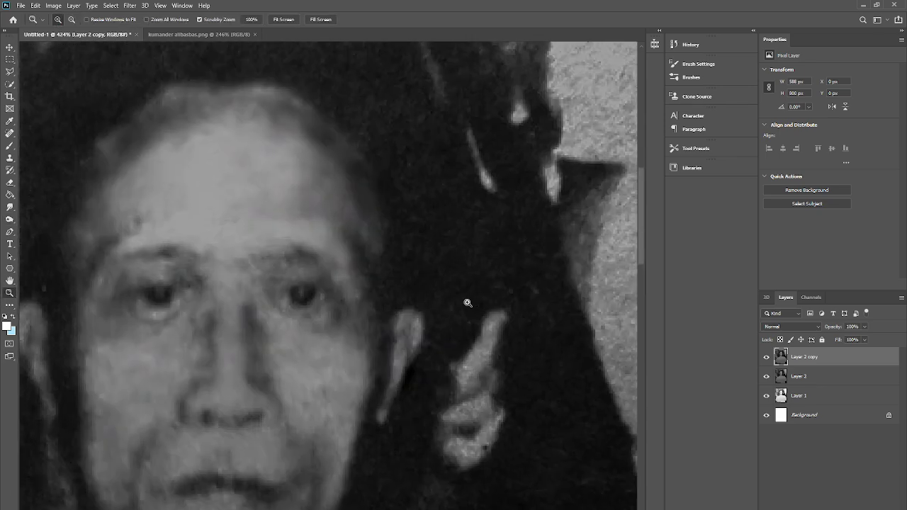
left_click(419, 379)
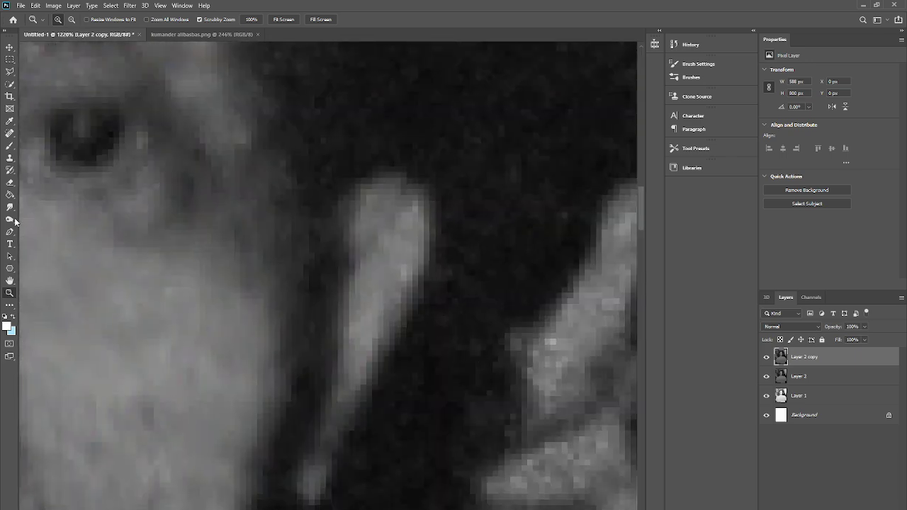
Burn the inner part of the ear on the portrait's right side in the Highlights range at 5% exposure.
left_click(13, 220)
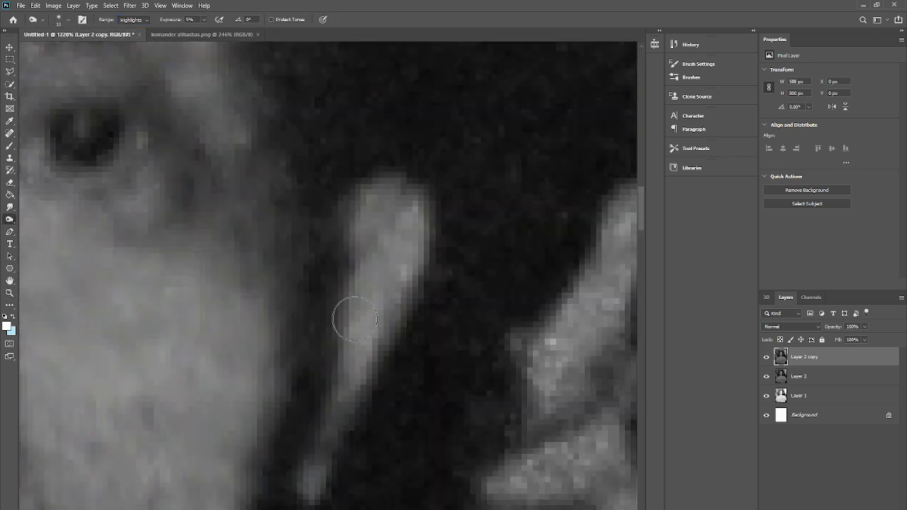
mouse_move(355, 320)
left_mouse_down()
mouse_move(379, 212)
mouse_move(357, 348)
mouse_move(361, 311)
mouse_move(403, 231)
mouse_move(375, 283)
mouse_move(385, 249)
left_mouse_up()
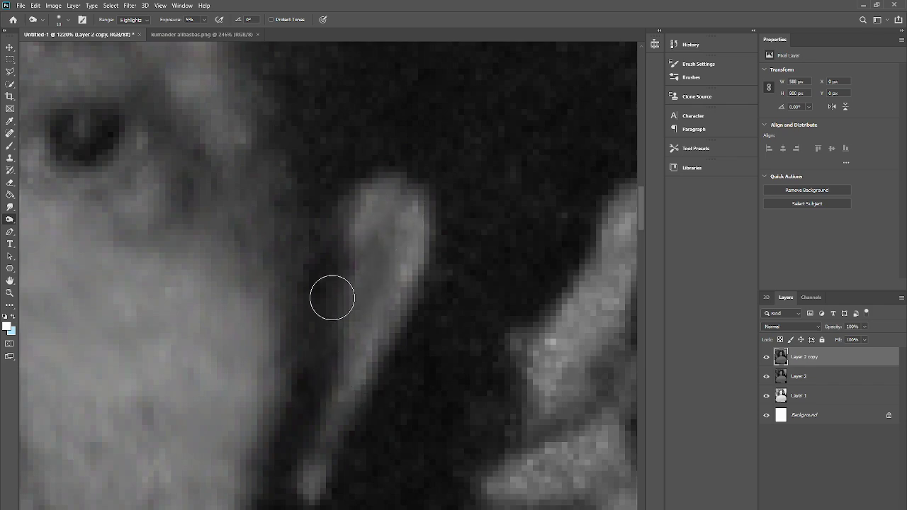
left_click(9, 293)
left_click_drag(327, 247, 236, 389)
left_click_drag(99, 251, 78, 376)
left_click_drag(227, 195, 281, 193)
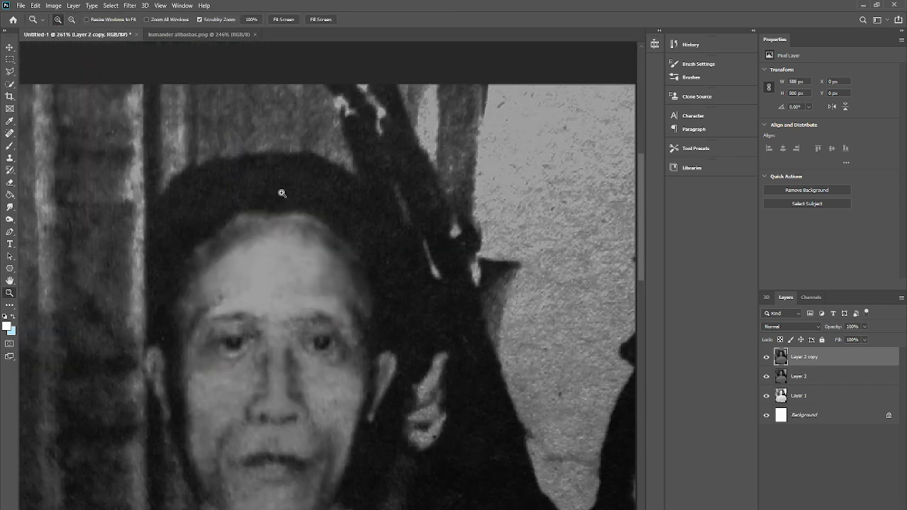
Examine the forehead, hairline and eyes for remaining blemishes at several magnifications.
scroll(281, 193, "up", 2)
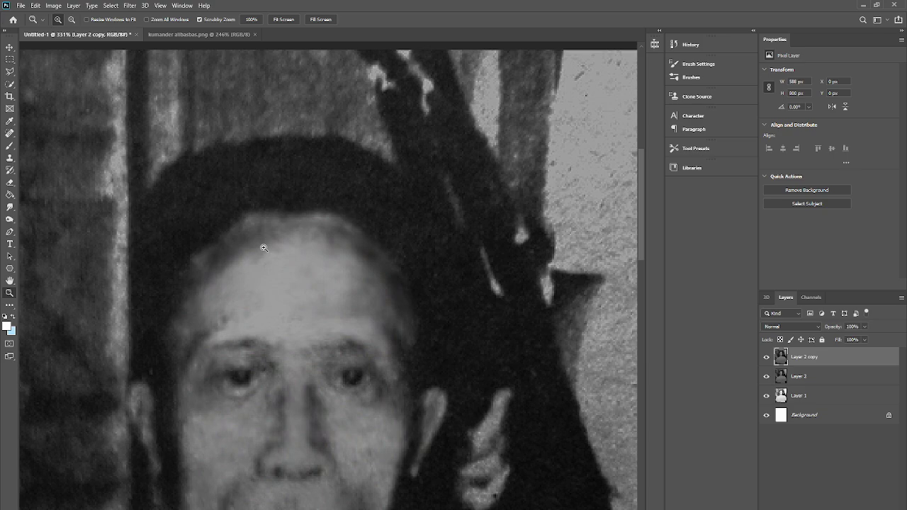
scroll(239, 375, "up", 3)
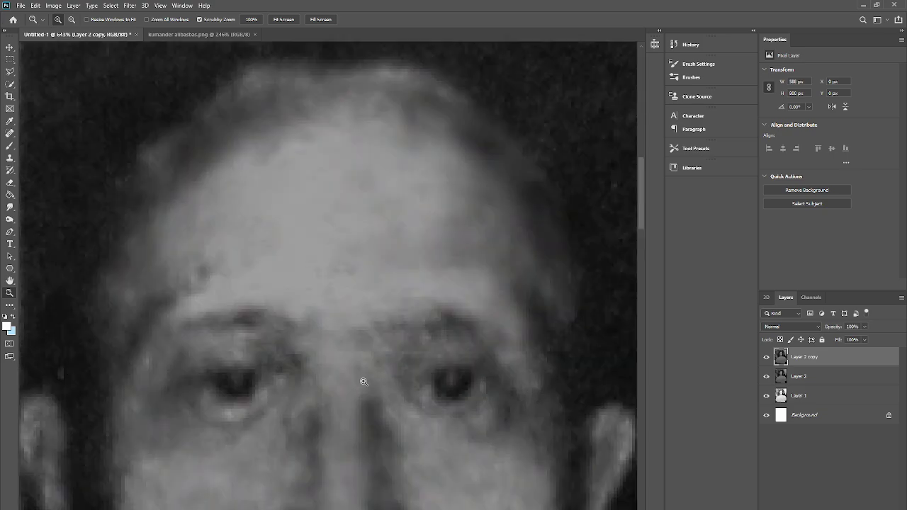
scroll(295, 392, "down", 5)
scroll(299, 383, "up", 5)
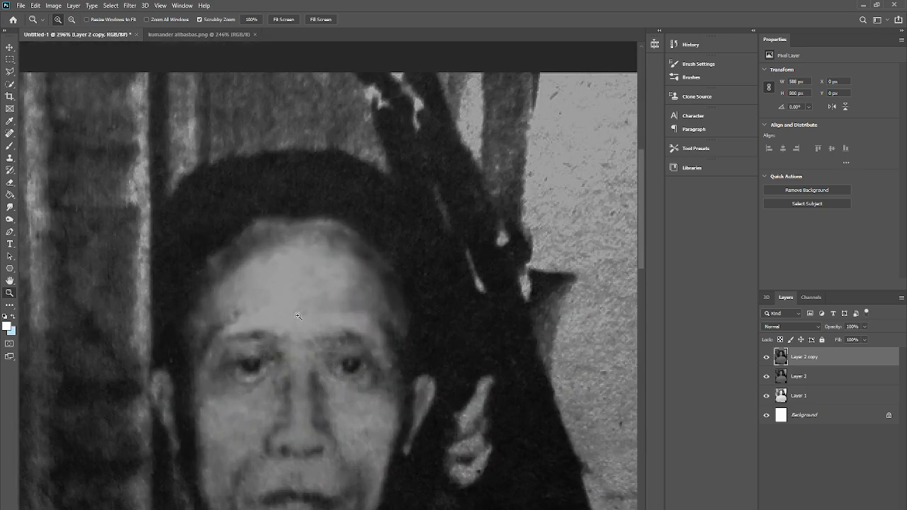
scroll(227, 384, "down", 3)
scroll(265, 338, "up", 4)
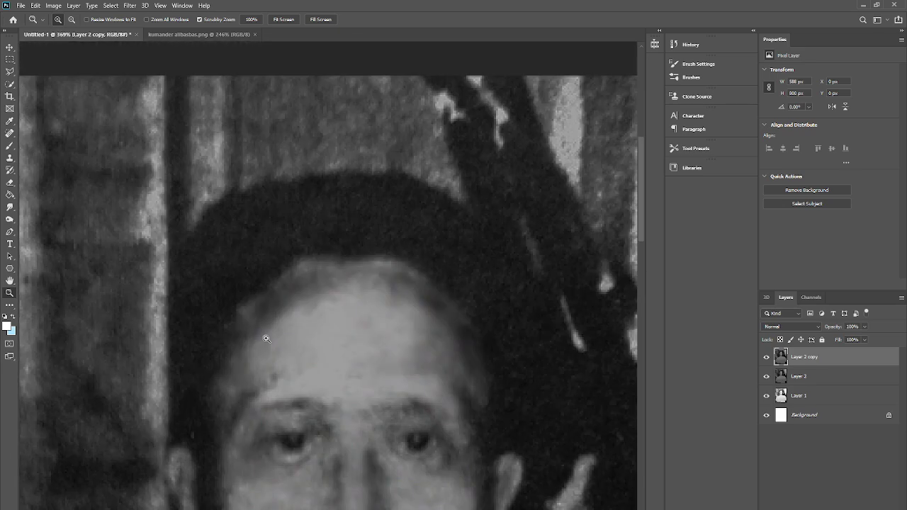
scroll(223, 323, "down", 3)
scroll(323, 368, "up", 2)
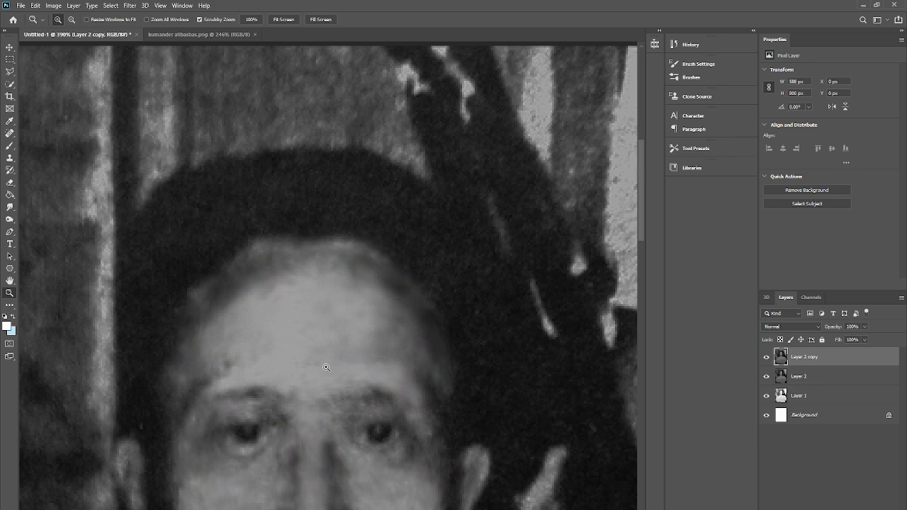
Heal the dark blemish above the eyebrow on the portrait's left side with a 10 px Content-Aware Spot Healing Brush.
scroll(401, 420, "up", 2)
key("j")
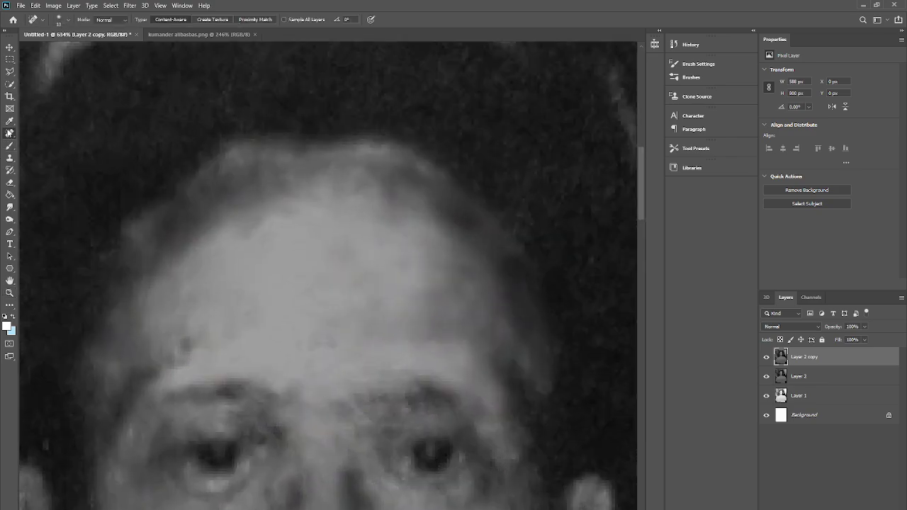
left_click_drag(177, 329, 186, 354)
left_click(9, 293)
Try healing the uneven hairline at the forehead's left edge, and undo both forehead healing strokes.
scroll(129, 357, "down", 5)
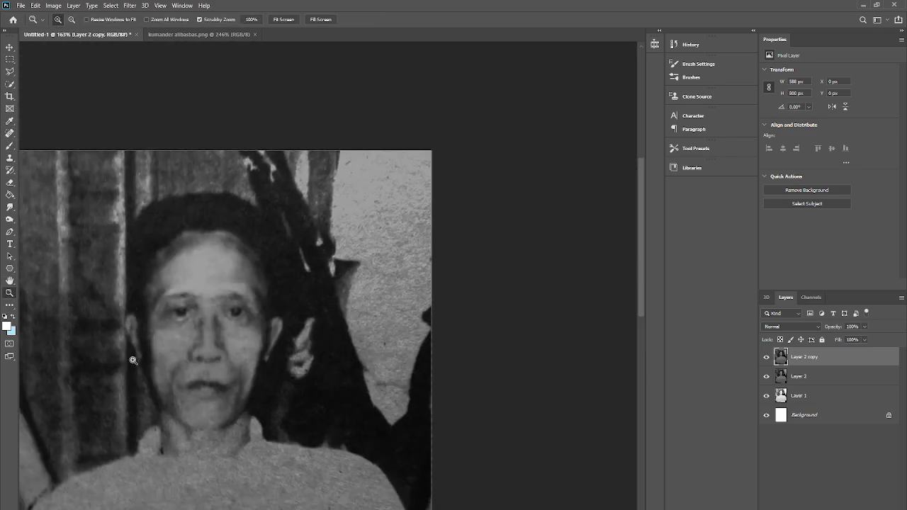
scroll(214, 353, "up", 4)
scroll(215, 353, "down", 4)
scroll(218, 325, "up", 3)
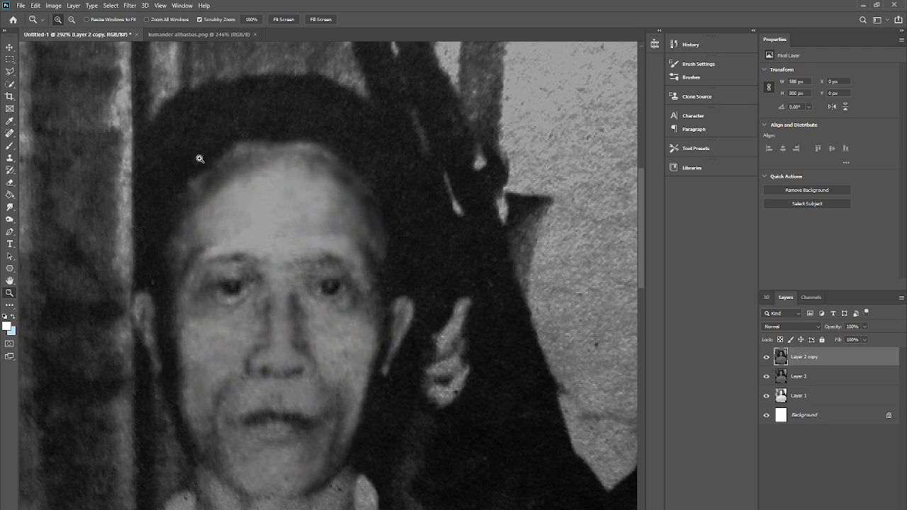
scroll(200, 158, "up", 3)
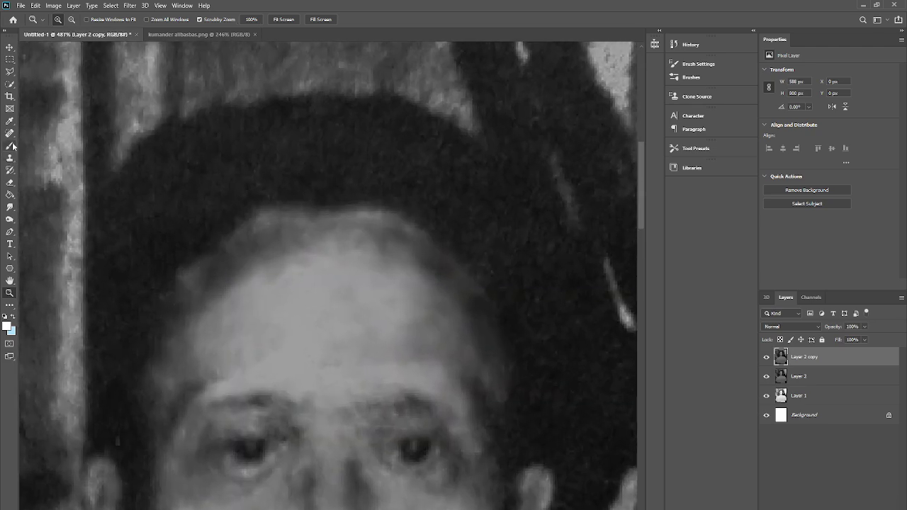
left_click(10, 134)
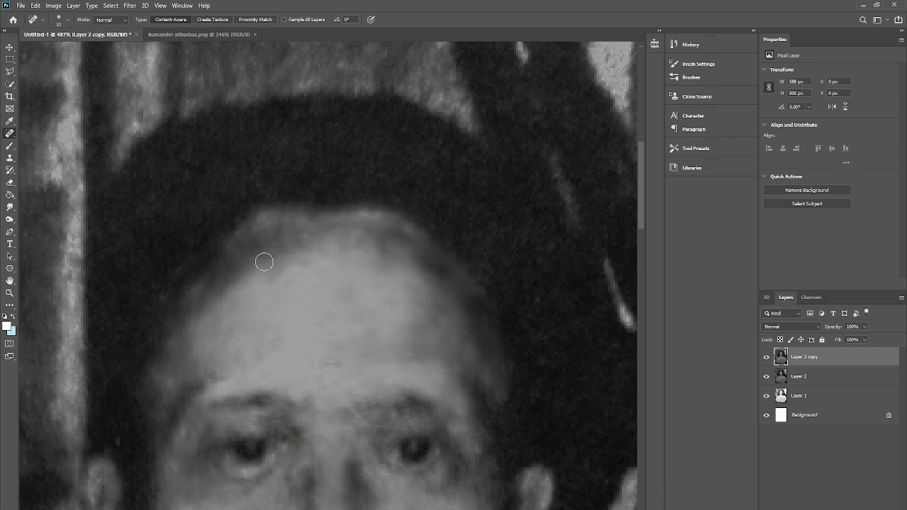
key("ctrl+z")
key("ctrl+z")
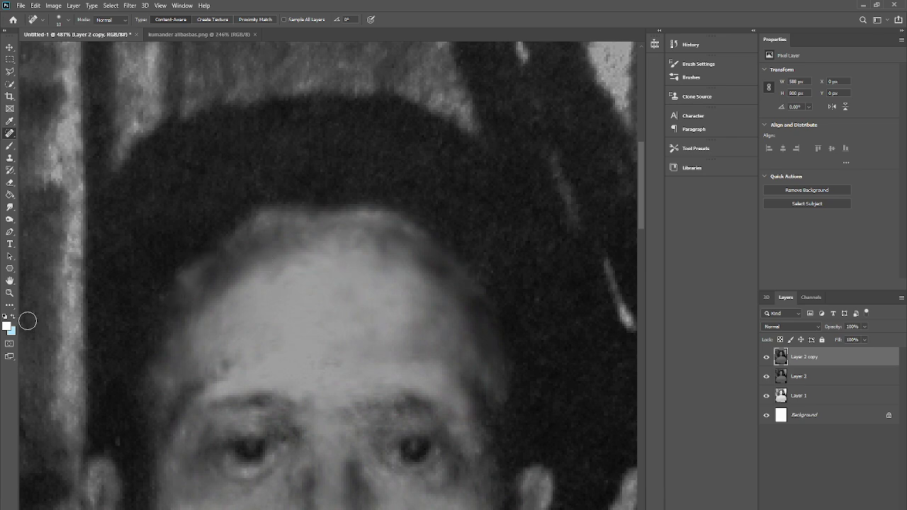
left_click(10, 293)
scroll(177, 347, "down", 4)
scroll(215, 326, "up", 5)
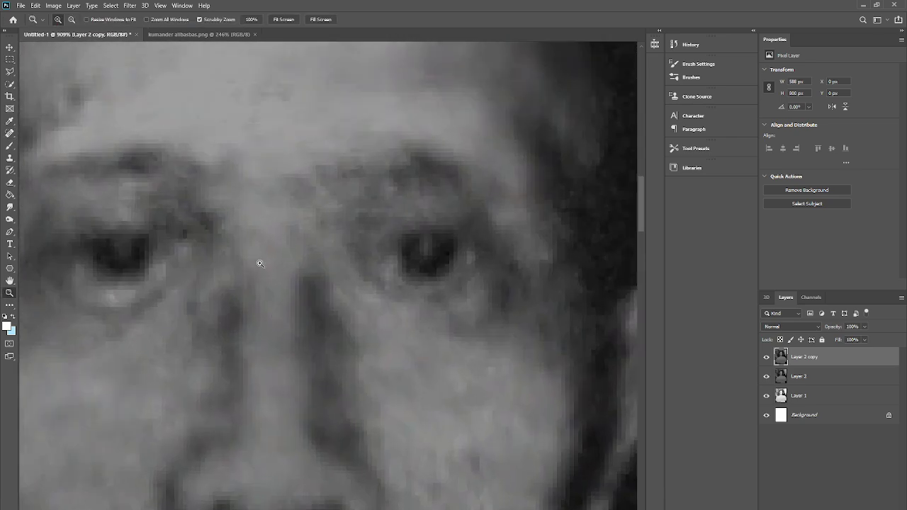
scroll(260, 264, "down", 3)
scroll(282, 319, "up", 1)
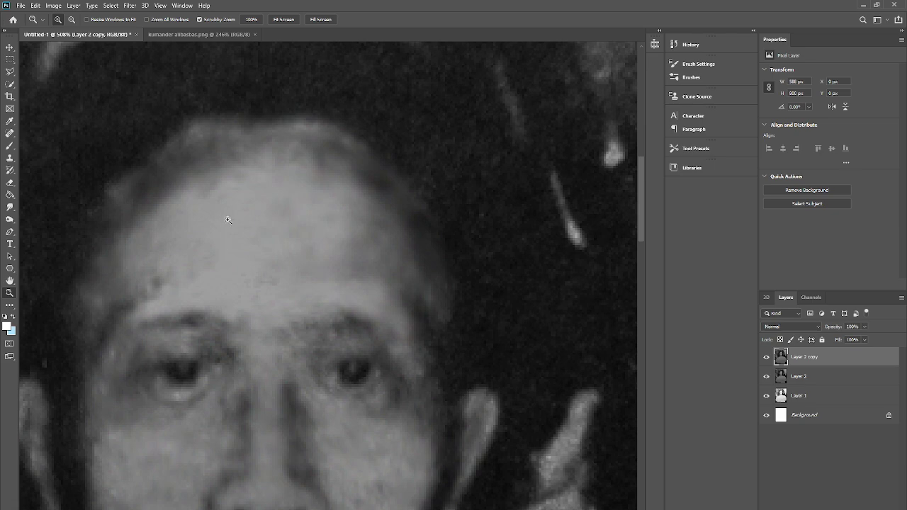
Burn the pale hairline on the portrait's left side with a soft 20 px brush in the Highlights range at 5% exposure.
scroll(227, 219, "up", 2)
key("o")
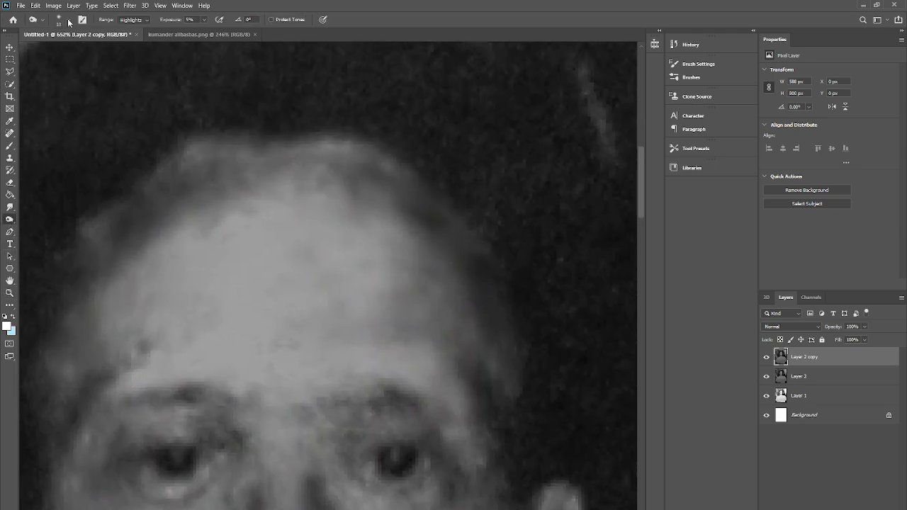
left_click(68, 20)
left_click(61, 50)
key("bracketright")
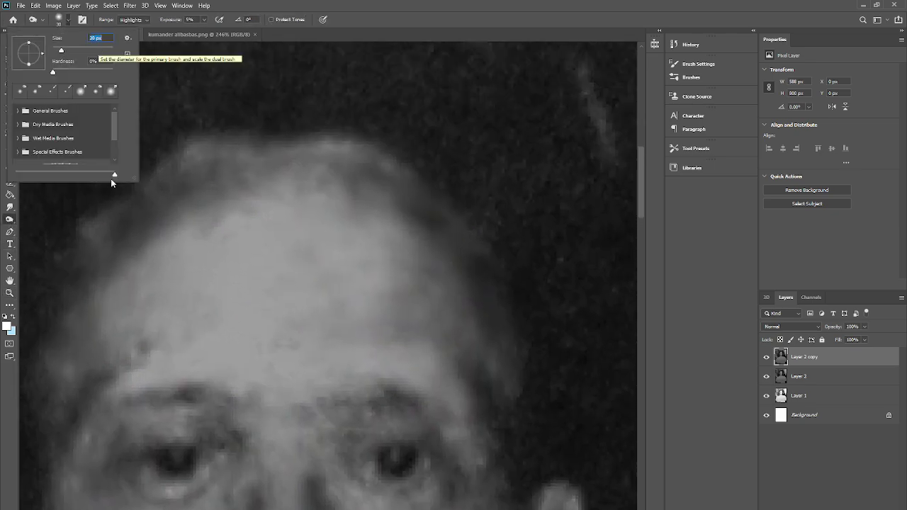
scroll(111, 53, "down", 3)
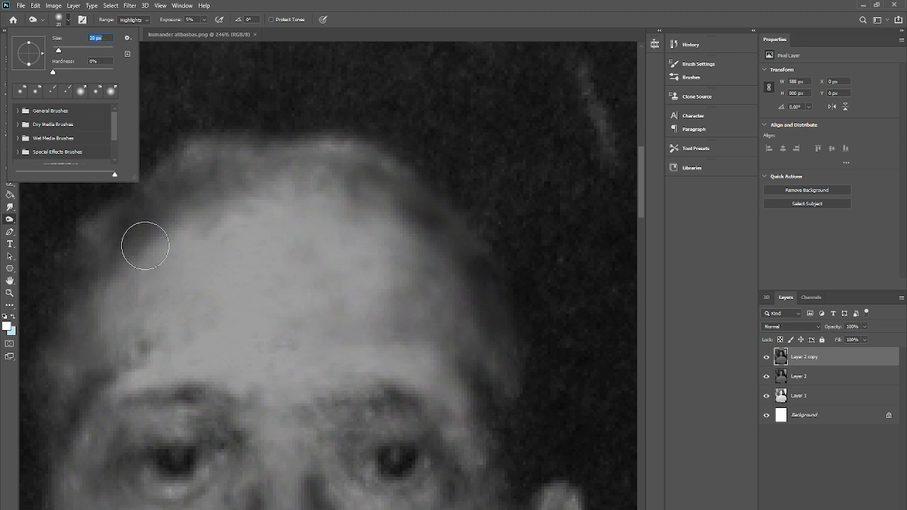
left_click(148, 247)
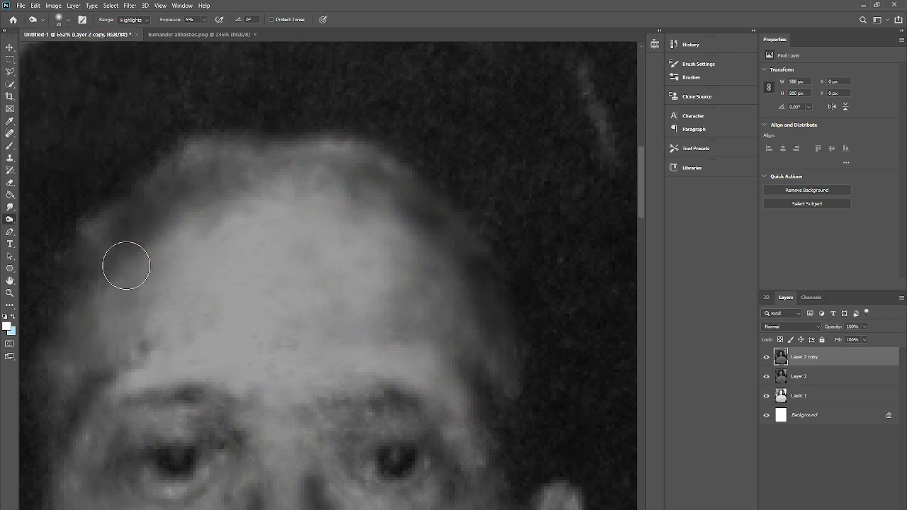
Switch to the Dodge tool in the Highlights range at 1% exposure and reduce its brush to 20 px.
left_click(8, 294)
left_click_drag(238, 286, 194, 391)
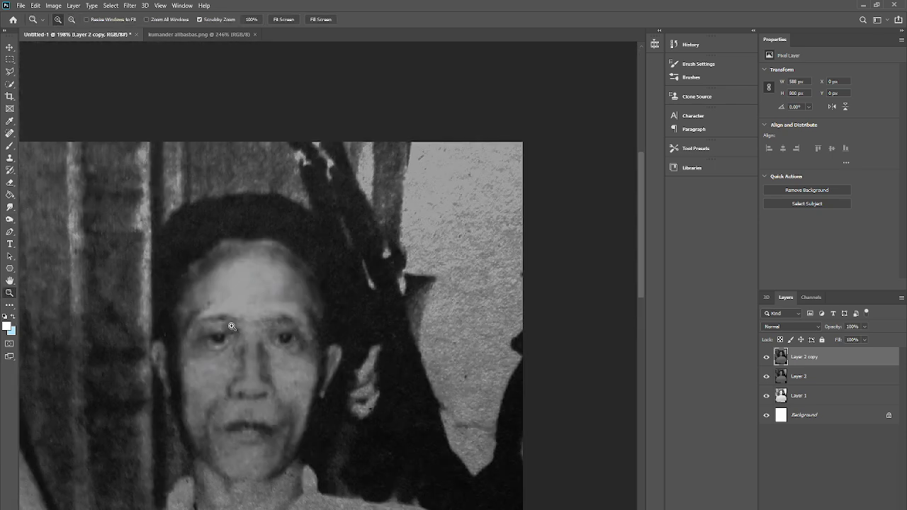
left_click_drag(235, 297, 259, 251)
left_click_drag(260, 251, 213, 385)
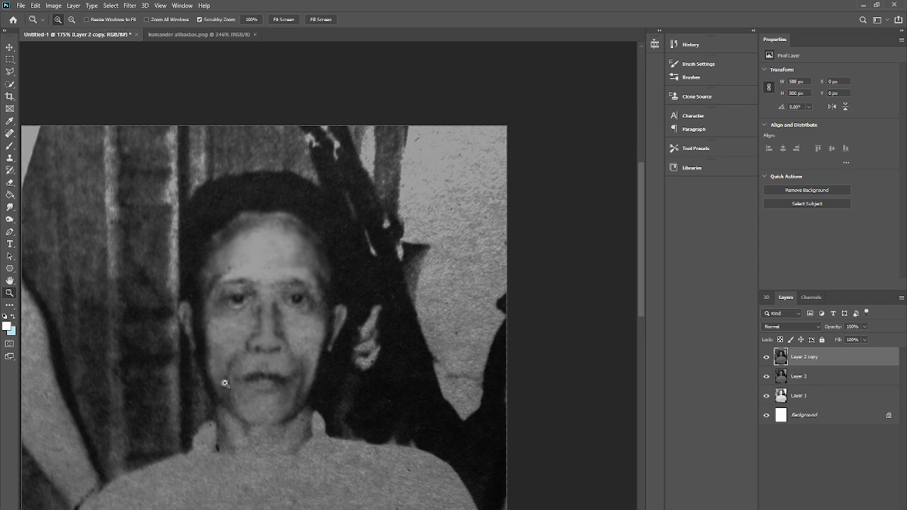
left_click_drag(241, 257, 263, 256)
left_click(9, 219)
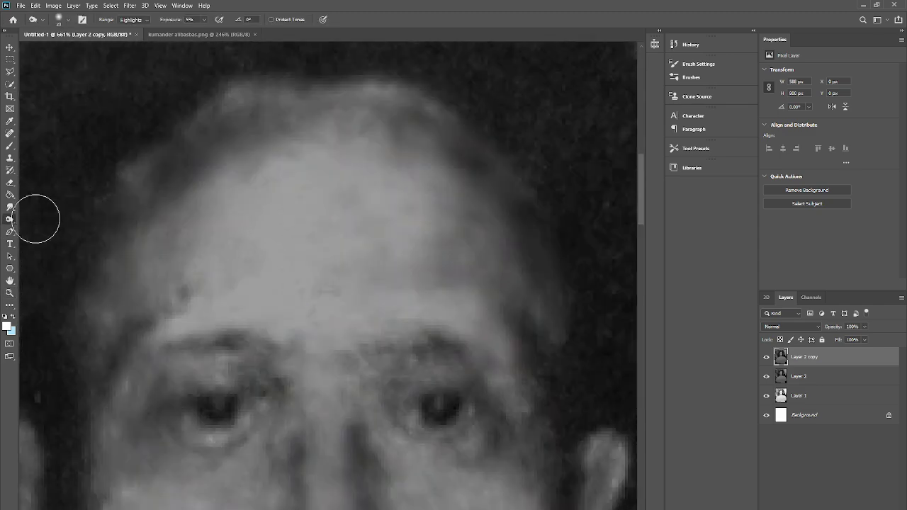
right_click(9, 219)
left_click(32, 219)
left_click(69, 21)
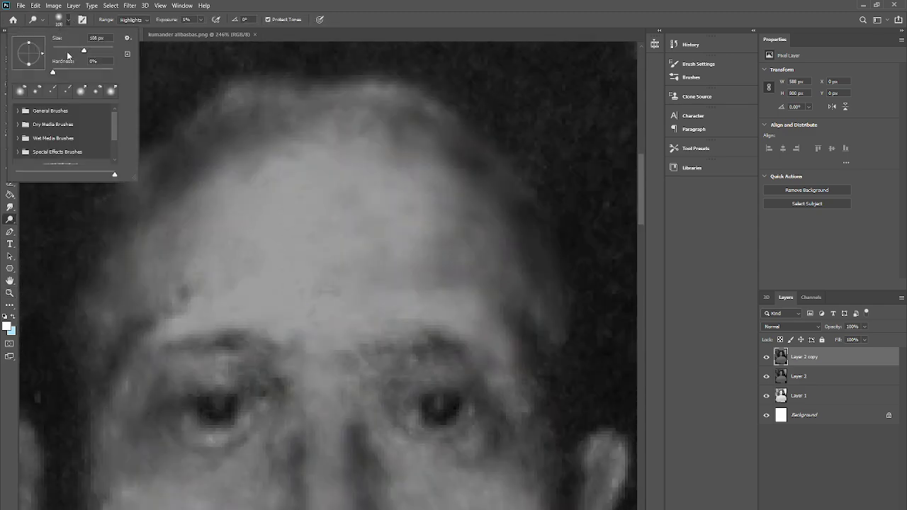
left_click_drag(66, 51, 1, 56)
key("]")
Try dodging the forehead with a soft 30 px brush in the Highlights range at 1% exposure, and undo the dodging.
left_click(9, 292)
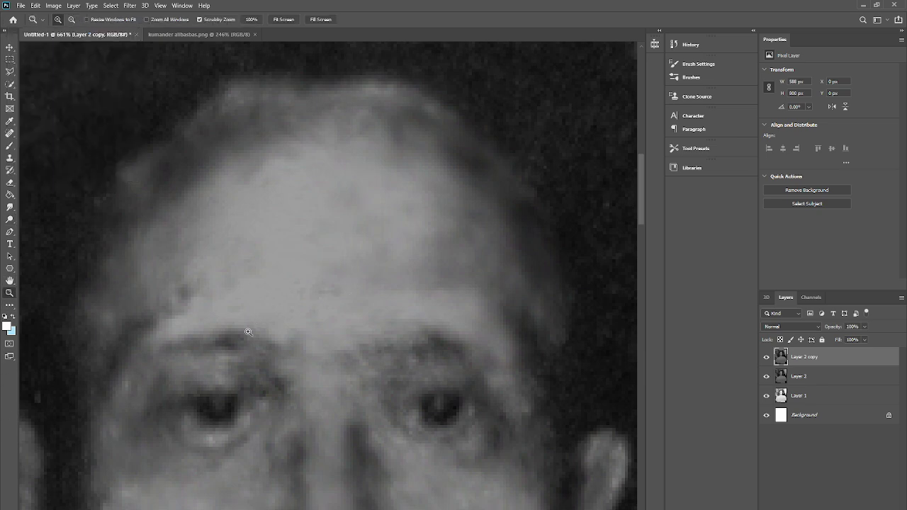
left_click_drag(307, 333, 284, 407)
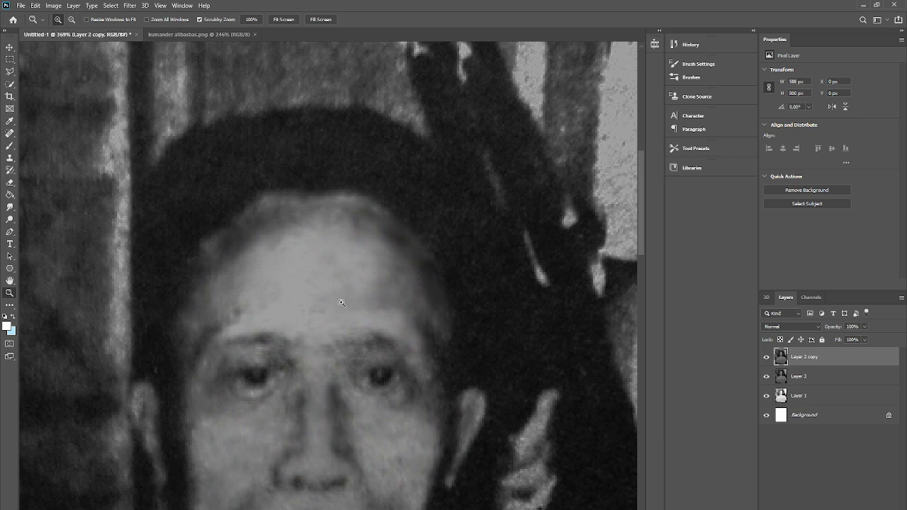
left_click_drag(303, 288, 310, 282)
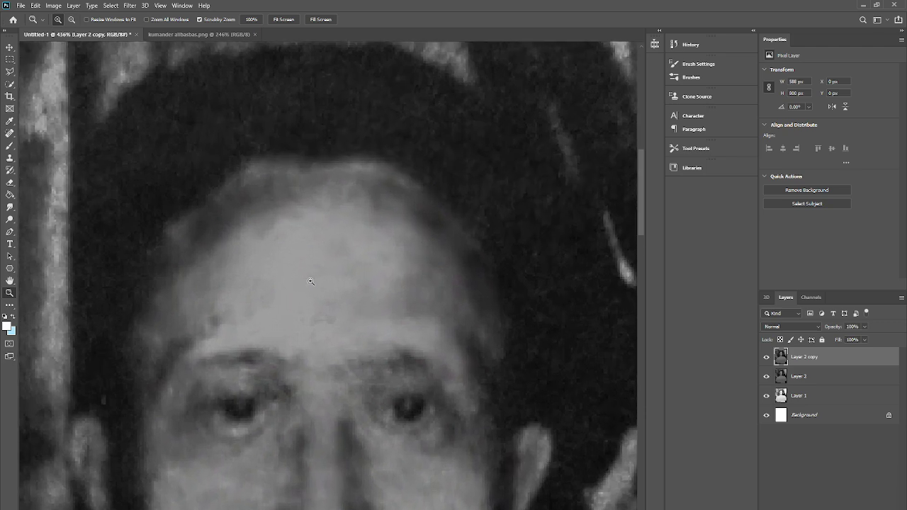
left_click(10, 217)
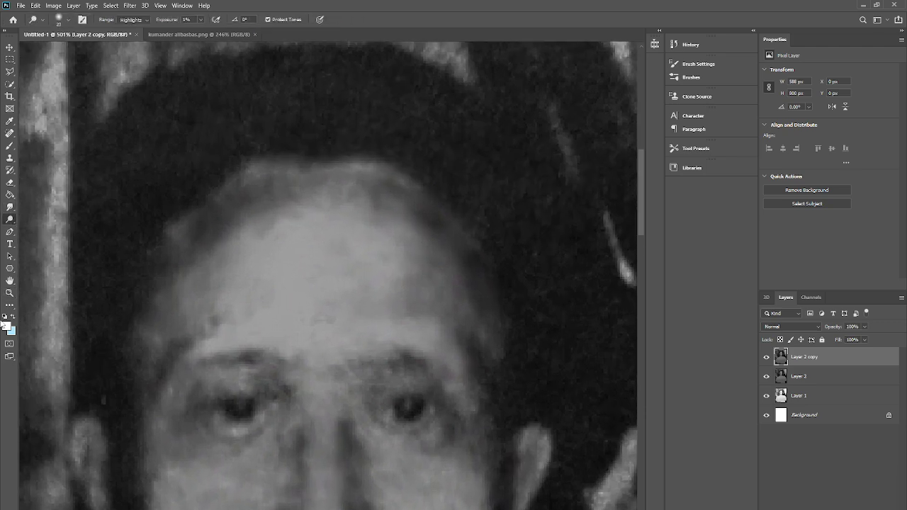
left_click(10, 293)
mouse_move(251, 317)
left_mouse_down()
mouse_move(217, 316)
mouse_move(258, 316)
left_mouse_up()
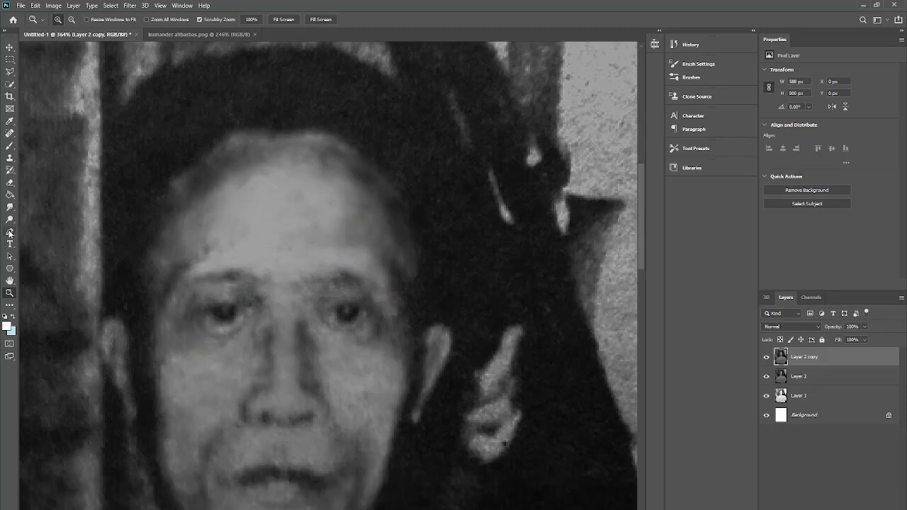
left_click(10, 221)
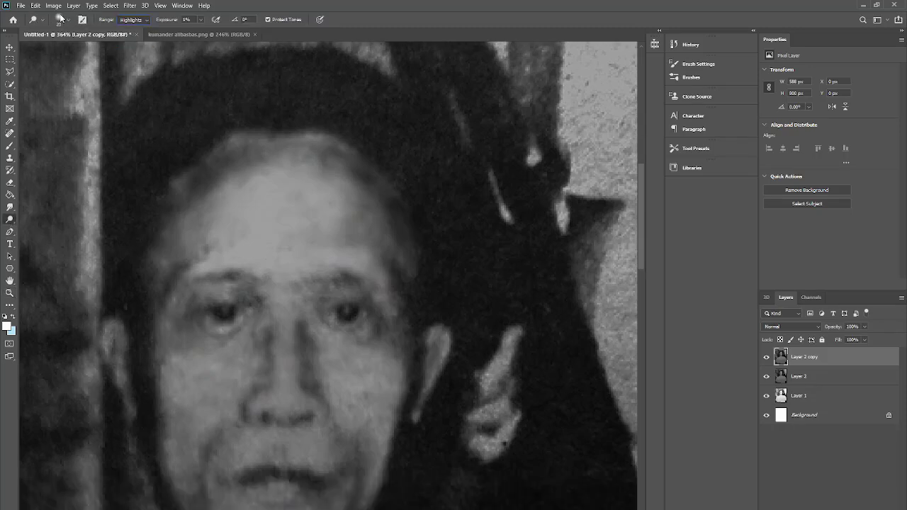
left_click(61, 18)
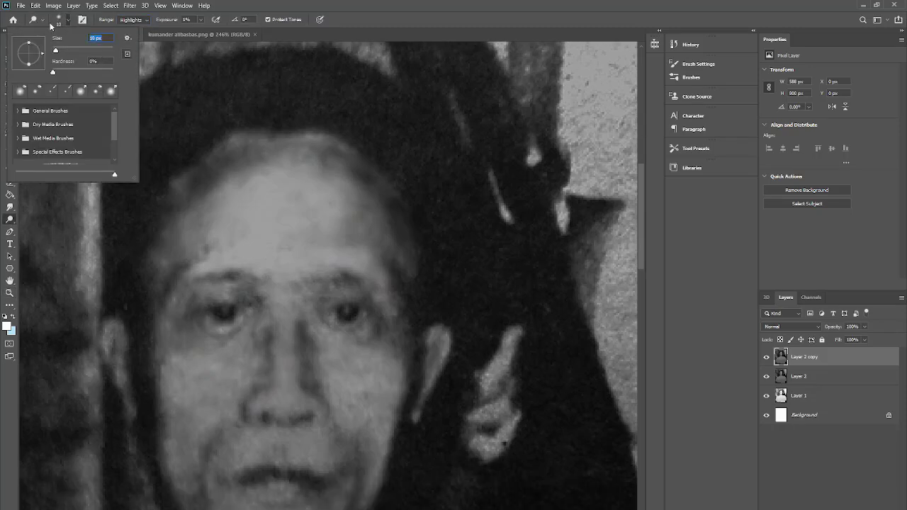
key("Down")
left_click(256, 257)
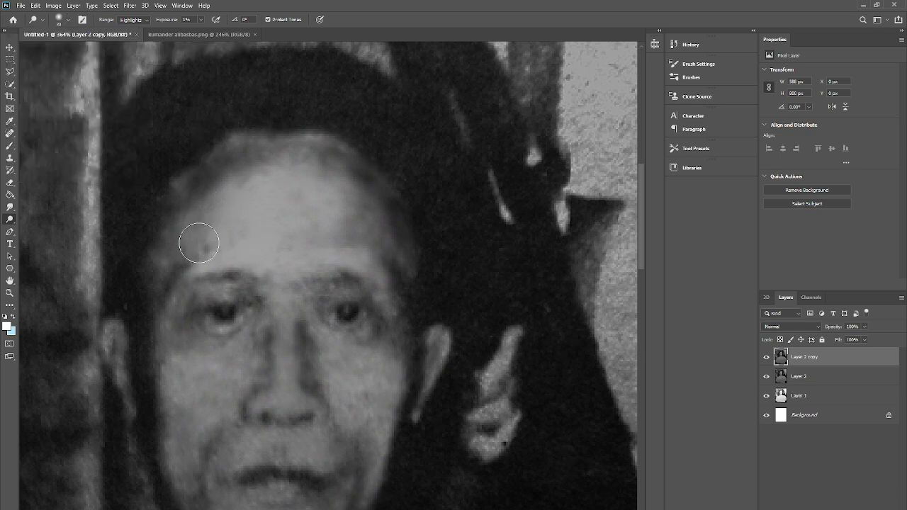
mouse_move(200, 242)
left_mouse_down()
mouse_move(227, 236)
mouse_move(249, 183)
mouse_move(253, 210)
mouse_move(215, 256)
mouse_move(254, 184)
left_mouse_up()
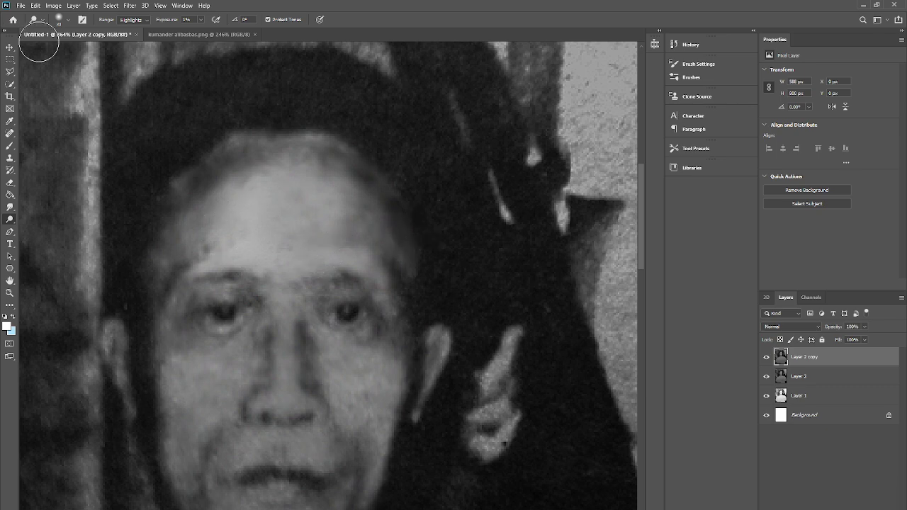
left_click(60, 23)
left_click(59, 50)
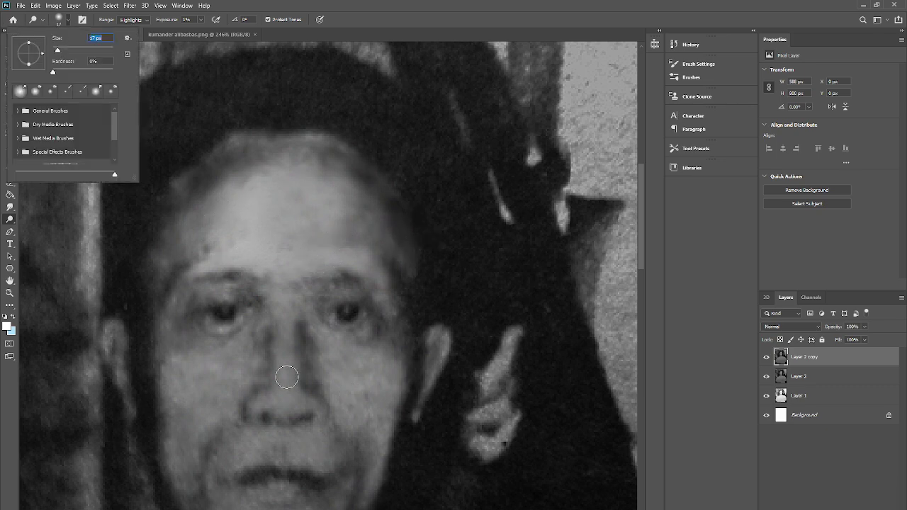
key("Return")
key("ctrl+z")
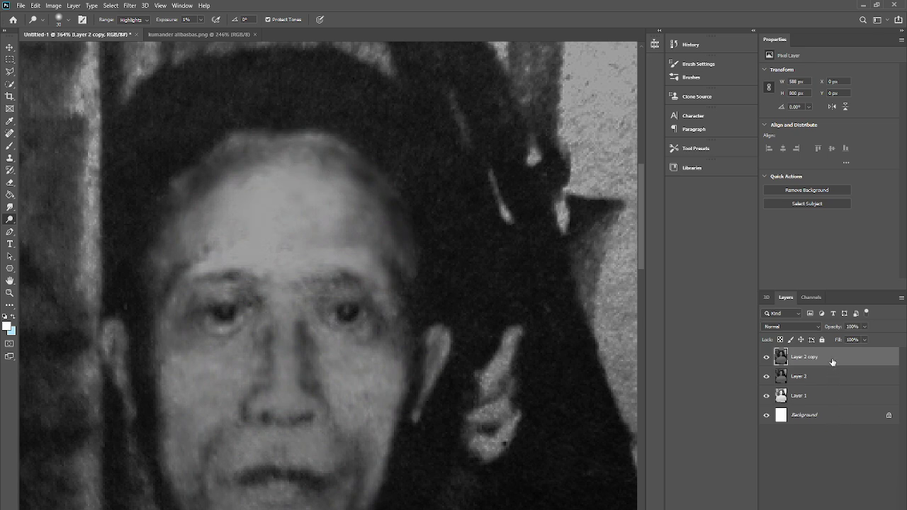
Duplicate the retouched portrait layer, keeping the default name for the new layer.
right_click(833, 362)
left_click(738, 202)
left_click(525, 158)
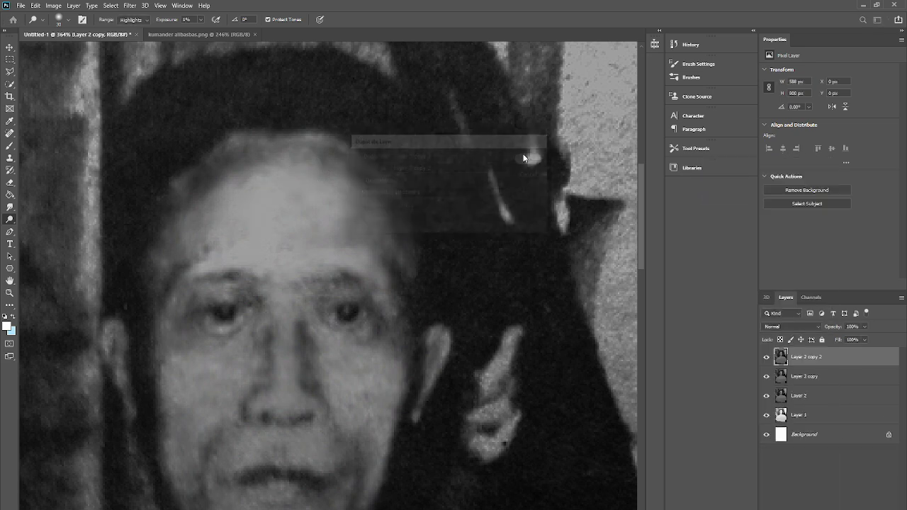
Dodge the forehead highlights on the duplicated layer with a soft brush in the Highlights range at 1% exposure.
left_click(59, 20)
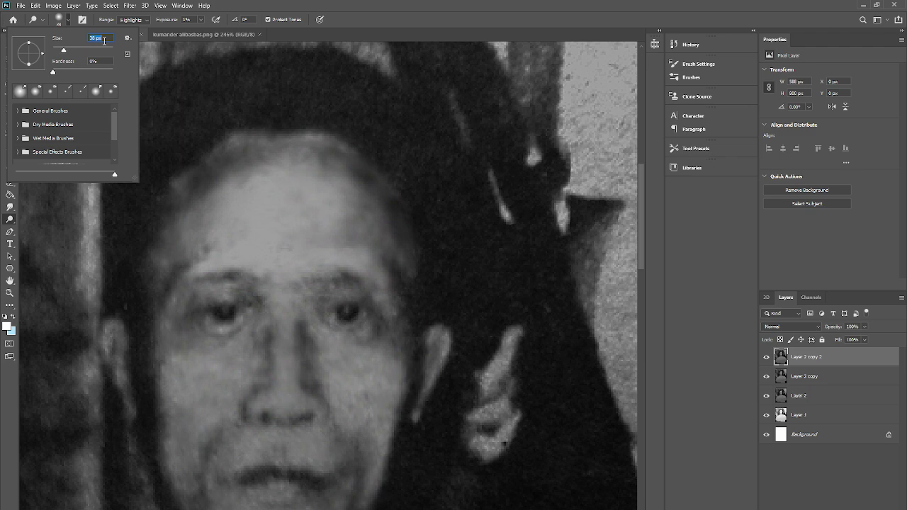
scroll(104, 41, "up", 2)
scroll(85, 57, "down", 1)
left_click(222, 251)
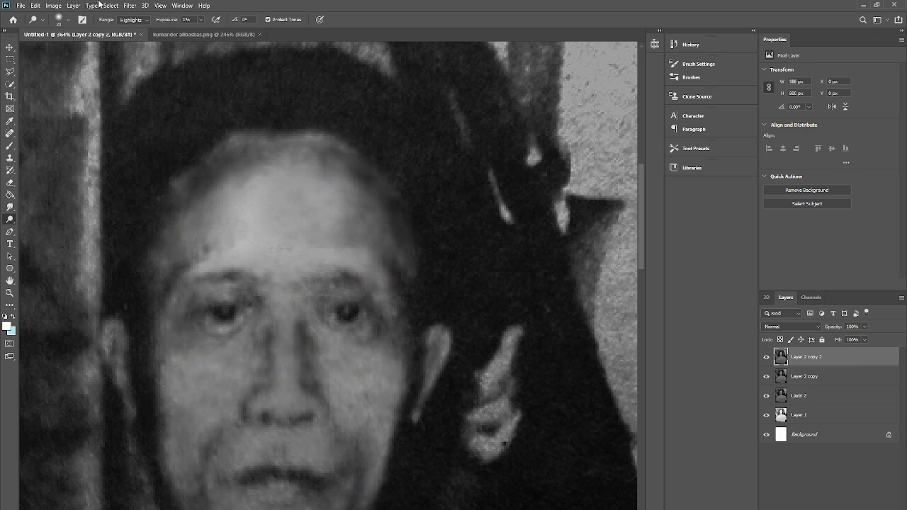
Dodge the bridge and tip of the nose with a soft 15 px brush in the Highlights range at 1% exposure.
left_click(63, 22)
scroll(102, 42, "down", 10)
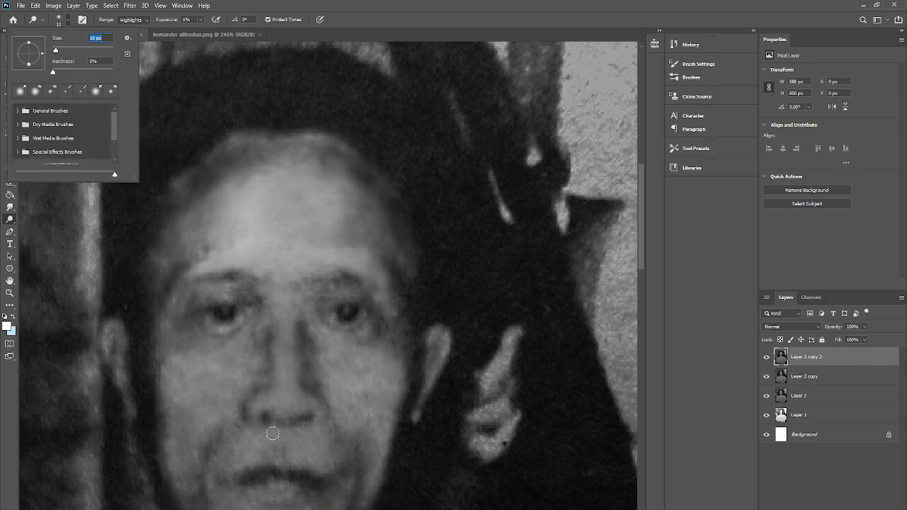
left_click(293, 417)
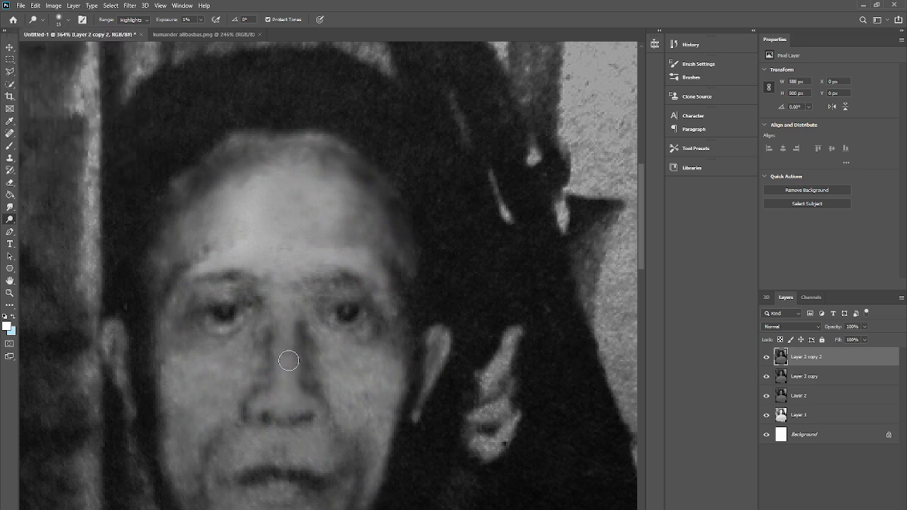
mouse_move(293, 404)
left_mouse_down()
mouse_move(286, 399)
mouse_move(284, 417)
mouse_move(286, 406)
left_mouse_up()
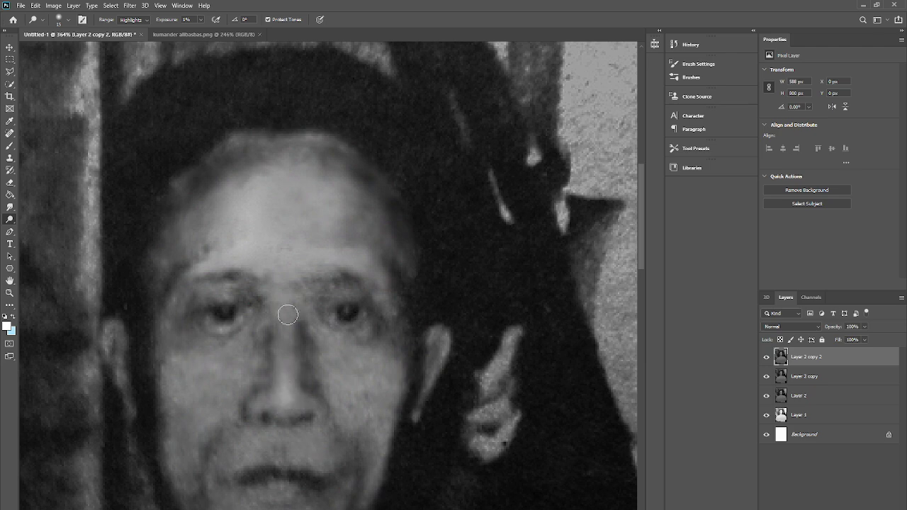
left_click(10, 293)
left_click_drag(325, 260, 392, 262)
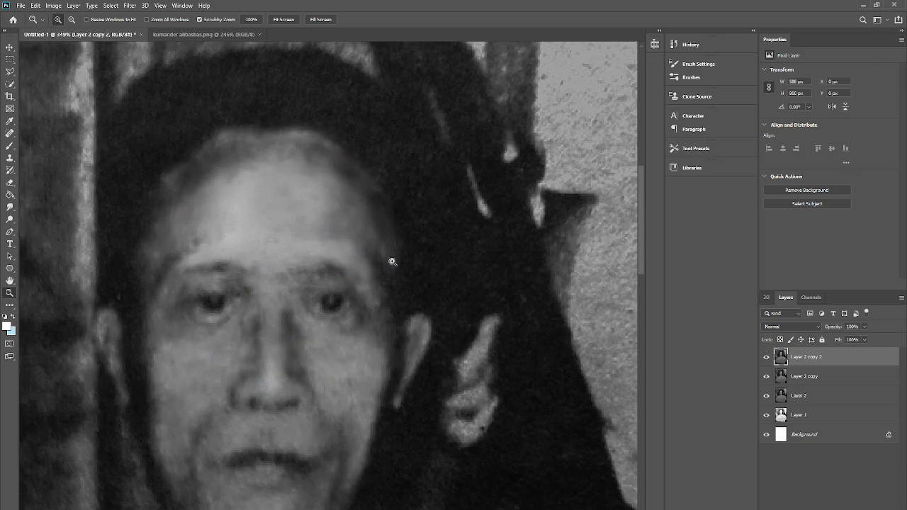
mouse_move(296, 244)
left_mouse_down()
mouse_move(274, 304)
mouse_move(241, 249)
mouse_move(275, 303)
mouse_move(270, 343)
left_mouse_up()
left_click(10, 219)
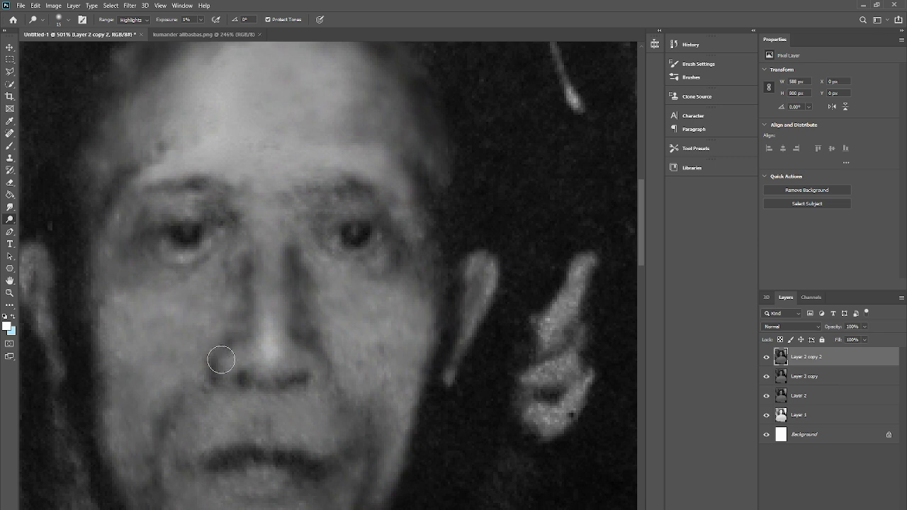
Smudge the dark line between the lips with a small soft brush at 1% strength.
left_click(10, 293)
left_click_drag(264, 446, 306, 445)
left_click(9, 206)
left_click(61, 21)
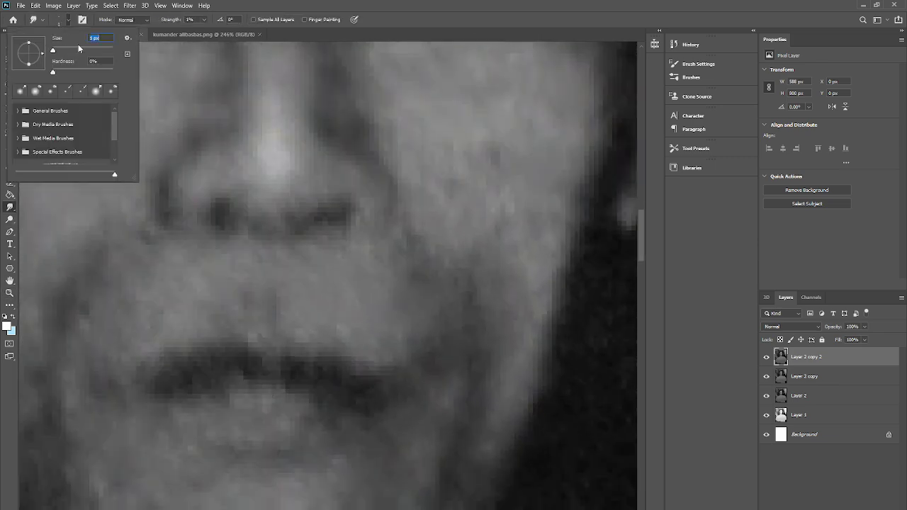
key("Up")
mouse_move(258, 379)
left_mouse_down()
mouse_move(154, 391)
mouse_move(175, 366)
mouse_move(345, 373)
mouse_move(361, 393)
mouse_move(371, 373)
mouse_move(326, 367)
left_mouse_up()
Examine the mouth, nose, cheeks and overall face at several magnifications for areas needing more retouching.
left_click(10, 293)
left_click_drag(229, 339, 213, 361)
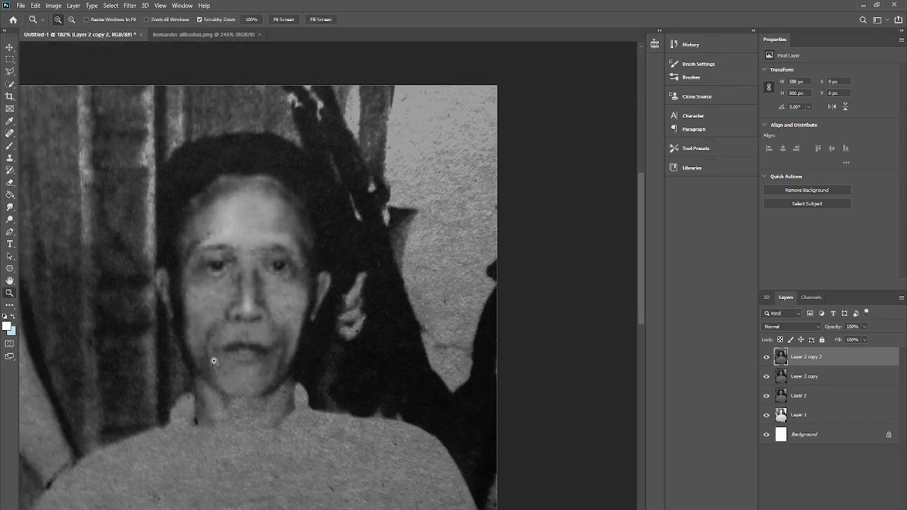
left_click_drag(220, 287, 268, 392)
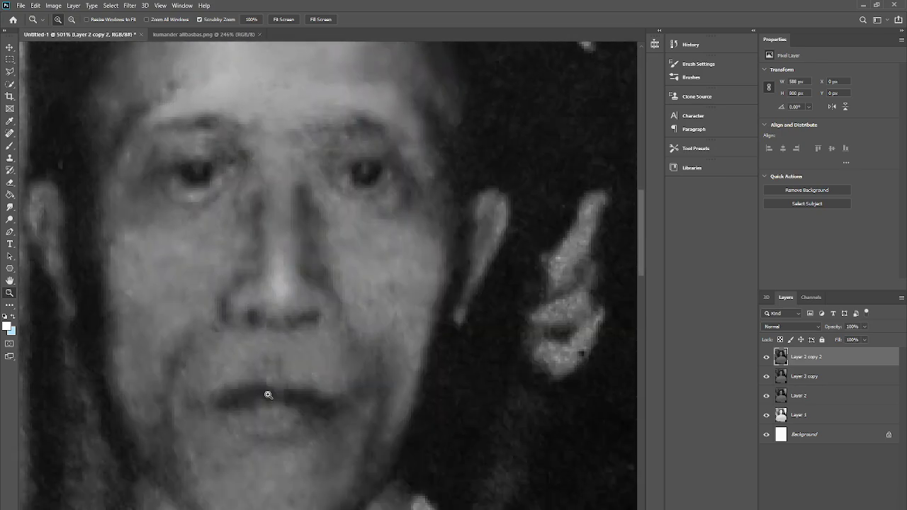
left_click_drag(268, 395, 295, 395)
left_click_drag(144, 368, 110, 368)
left_click_drag(216, 211, 267, 211)
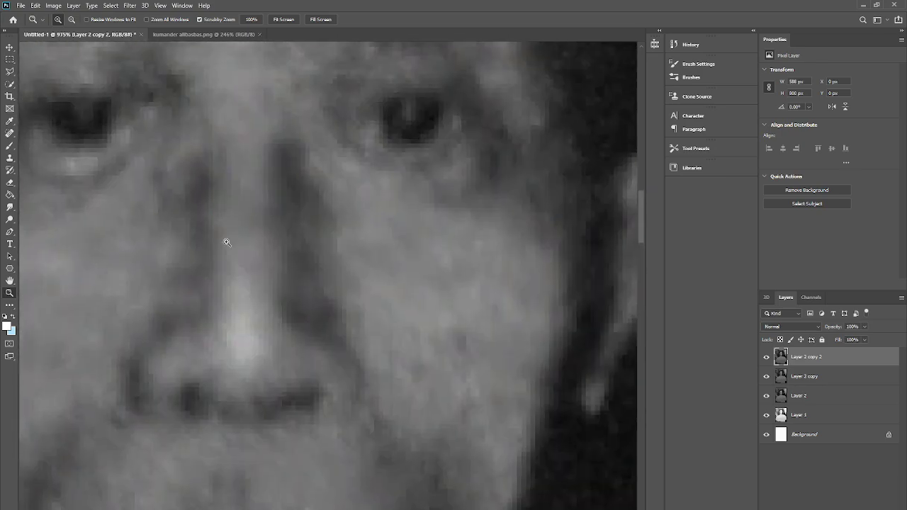
scroll(190, 434, "down", 5)
scroll(163, 195, "up", 6)
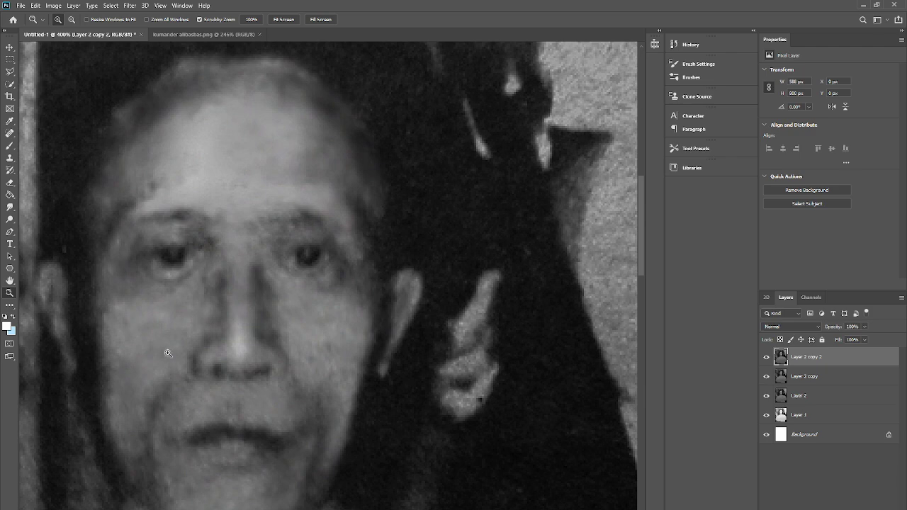
scroll(191, 341, "down", 6)
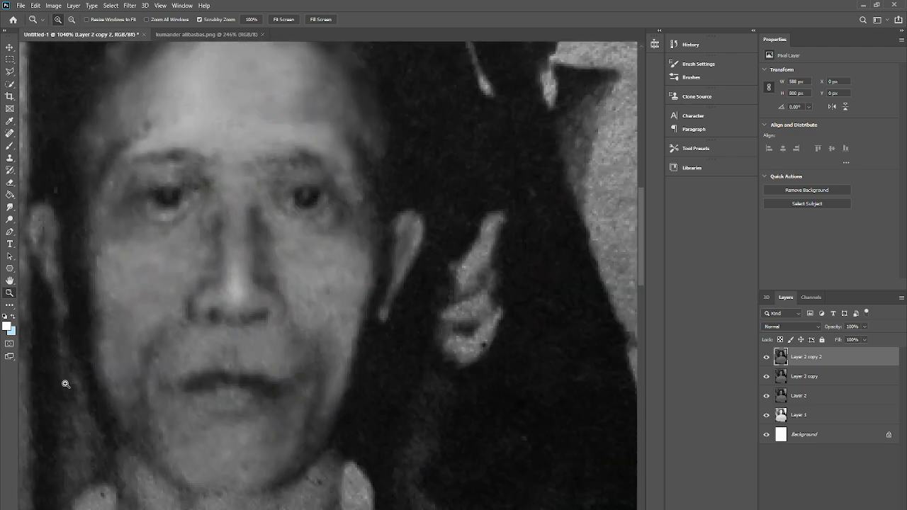
Heal the blemishes on the cheek at the image's left with the content-aware Spot Healing Brush.
scroll(67, 381, "up", 2)
left_click(8, 134)
mouse_move(397, 305)
left_mouse_down()
mouse_move(378, 283)
mouse_move(419, 281)
left_mouse_up()
left_click_drag(95, 289, 112, 244)
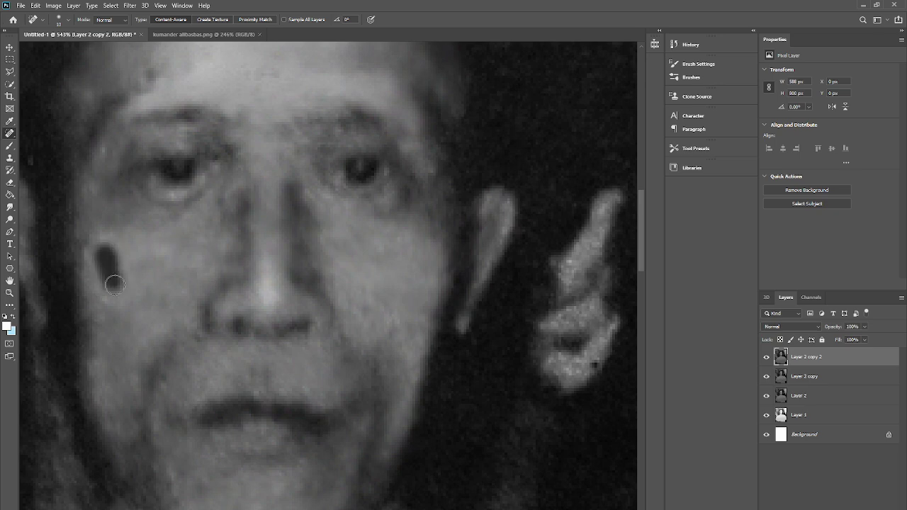
right_click(12, 135)
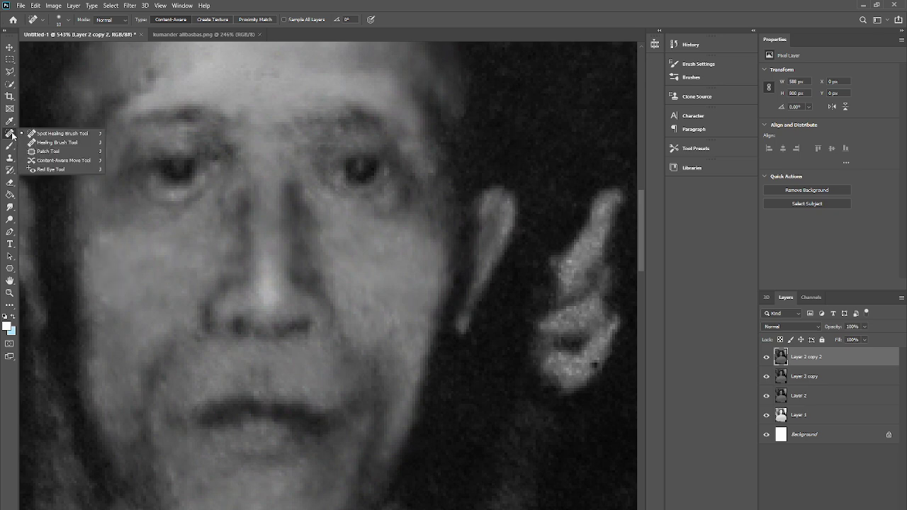
left_click(401, 303)
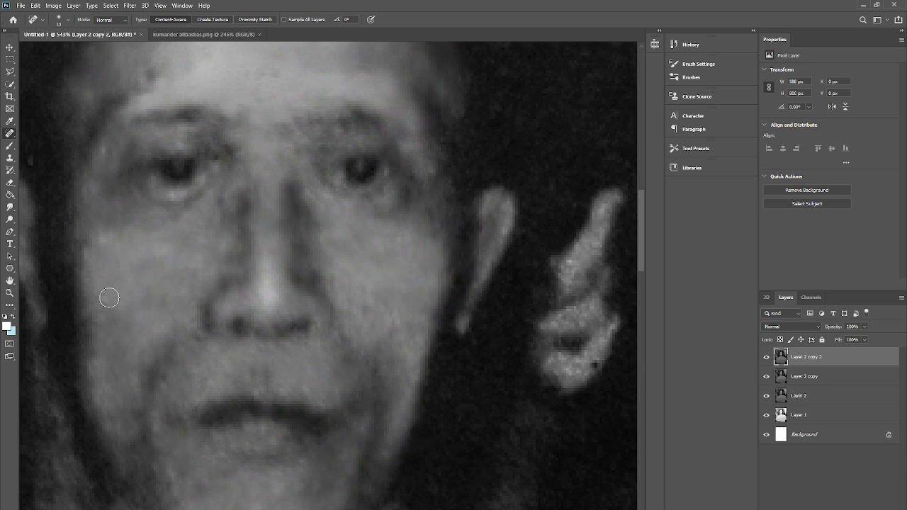
Burn the shadows around the nose and smile lines with a small soft brush in the Shadows range at 1% exposure.
left_click(9, 293)
left_click_drag(233, 322, 205, 316)
left_click_drag(245, 289, 281, 290)
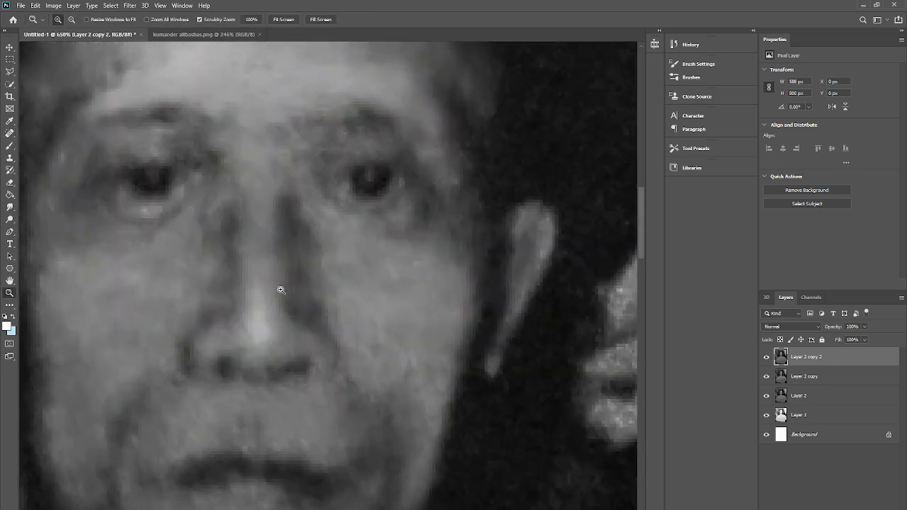
left_click_drag(376, 310, 317, 347)
left_click(298, 355)
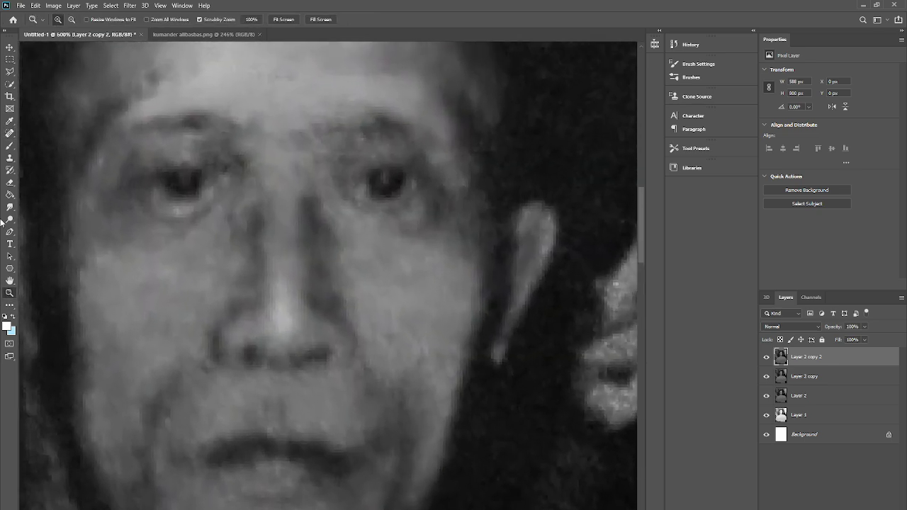
left_click_drag(8, 220, 43, 227)
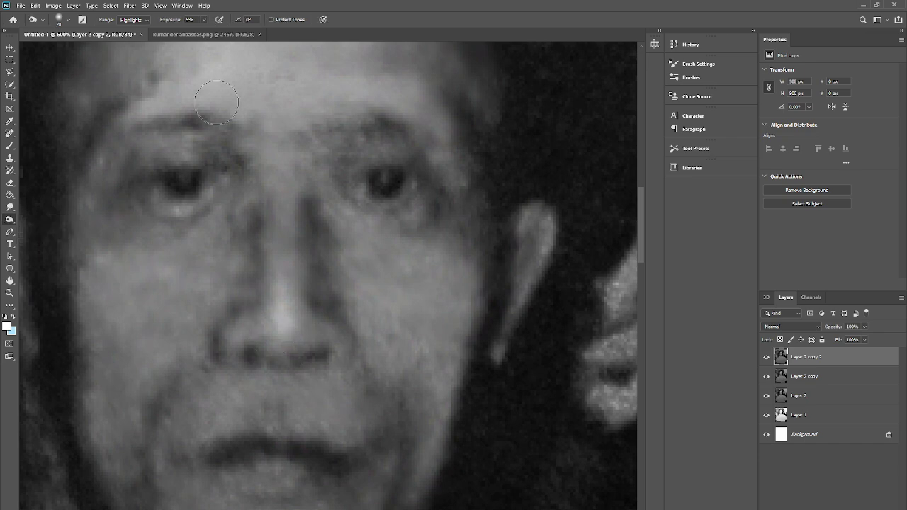
left_click(133, 20)
left_click(129, 27)
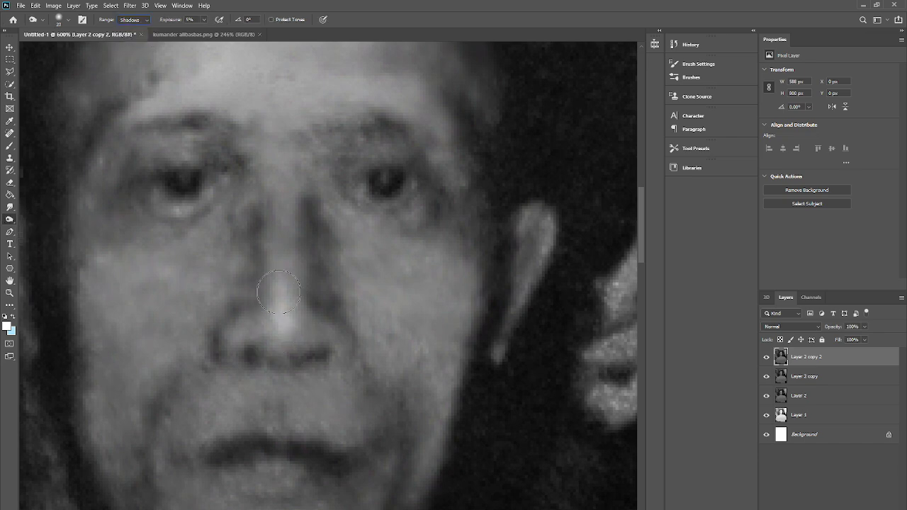
left_click(62, 19)
left_click(194, 19)
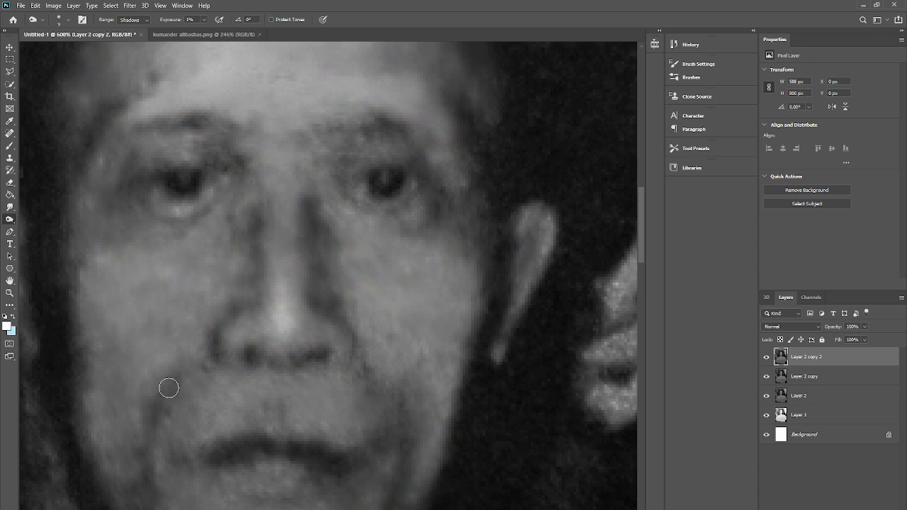
scroll(305, 413, "down", 2)
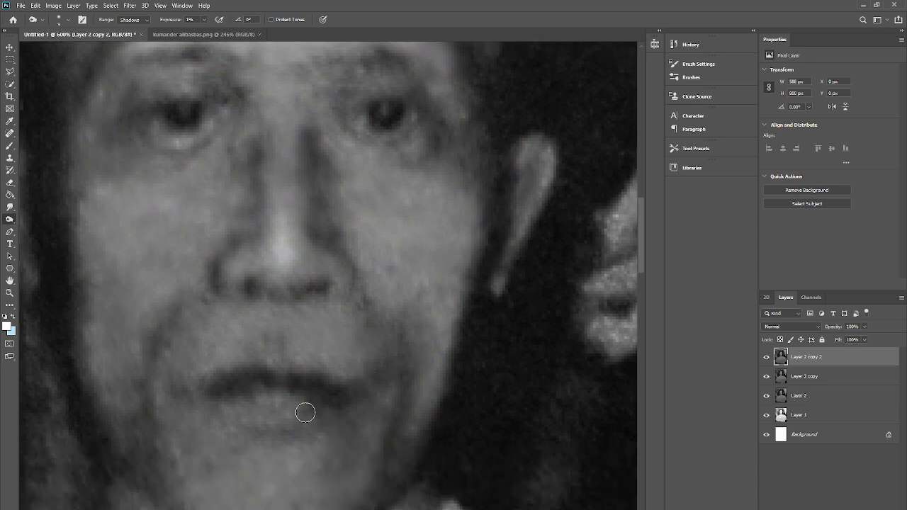
left_click(135, 19)
left_click(131, 29)
Compare the whole portrait with and without the retouching on Layer 2 copy 2.
left_click(9, 292)
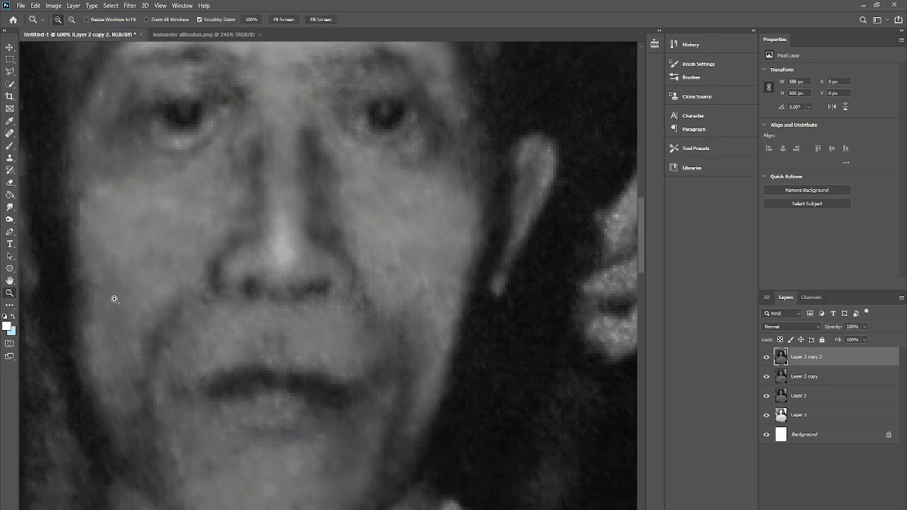
left_click_drag(333, 326, 264, 425)
left_click(768, 356)
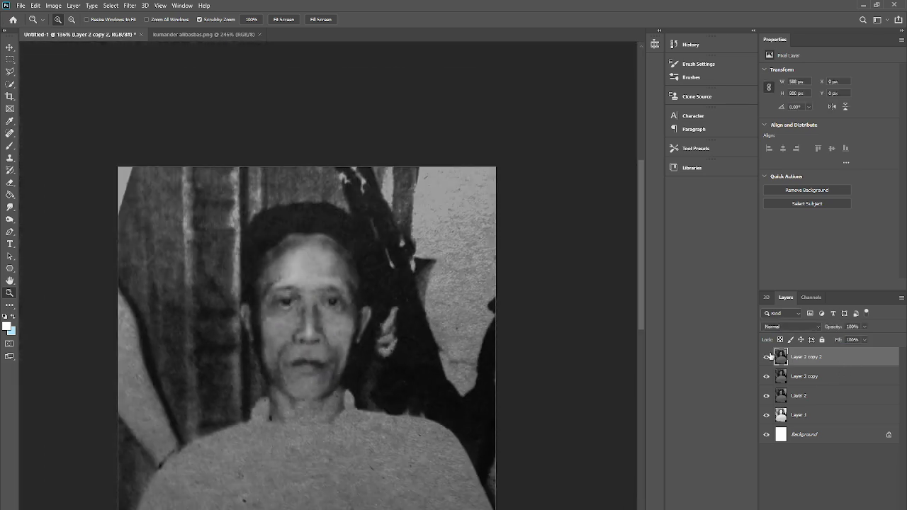
left_click(768, 356)
left_click(768, 356)
left_click(767, 356)
left_click(768, 356)
left_click(767, 357)
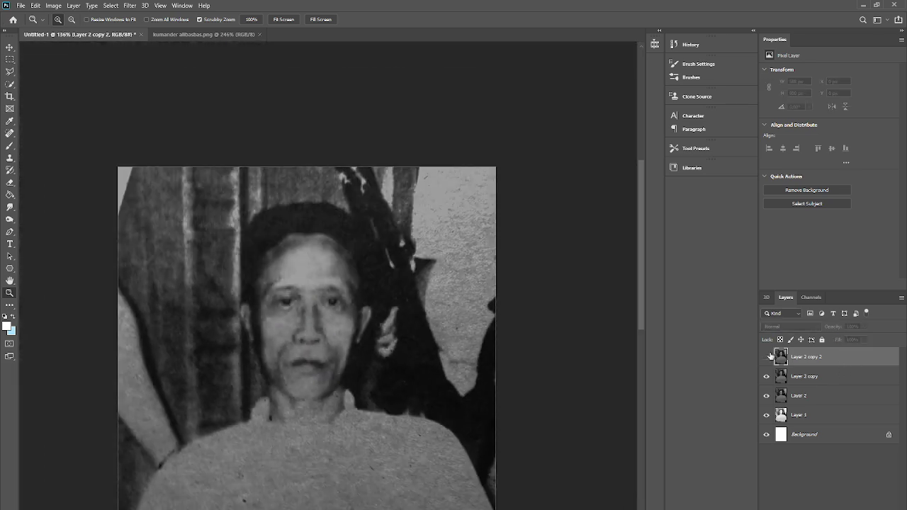
left_click(767, 356)
left_click(767, 356)
left_click(767, 357)
Smudge the cheek at the image's left with a soft 20 px brush at 5% strength to smooth the skin.
left_click_drag(268, 339, 344, 324)
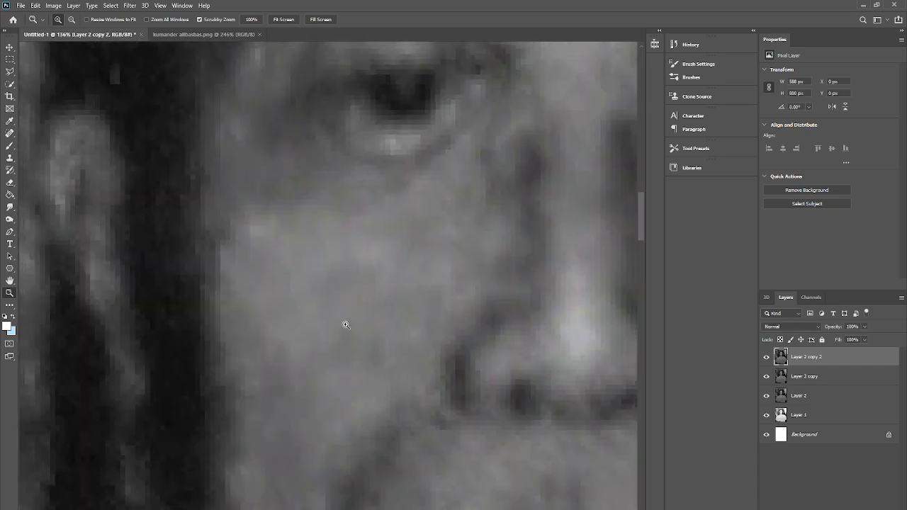
left_click(9, 207)
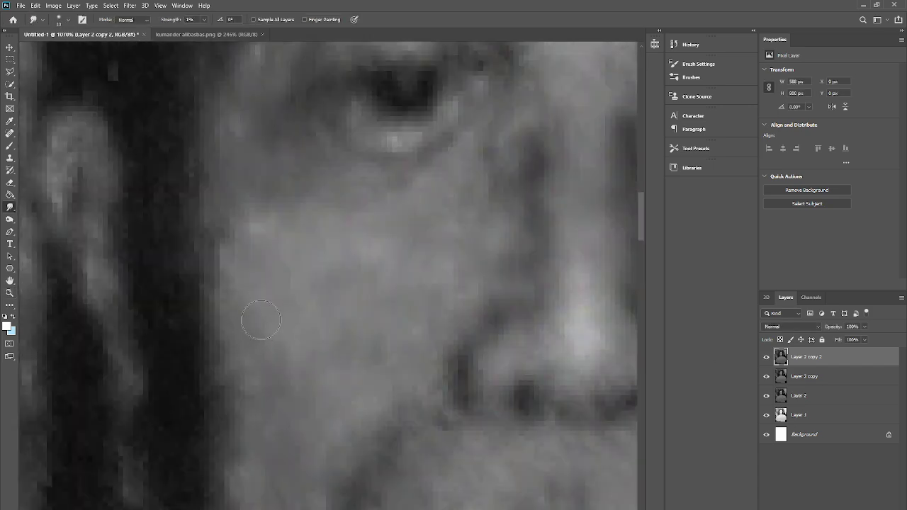
scroll(198, 22, "up", 1)
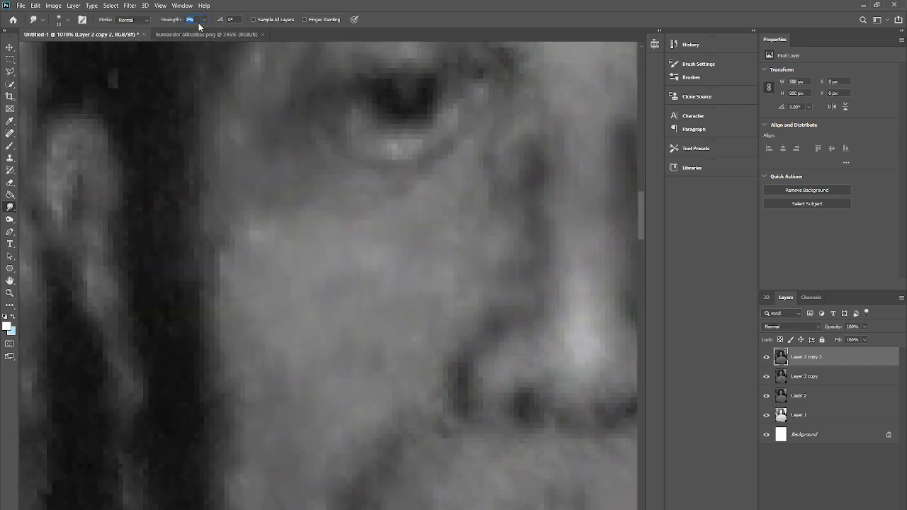
left_click(69, 22)
type("20")
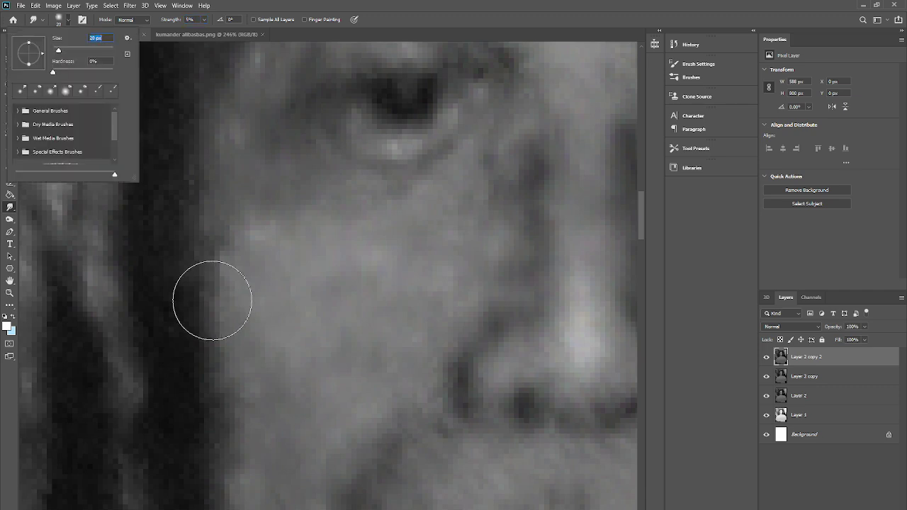
key("Return")
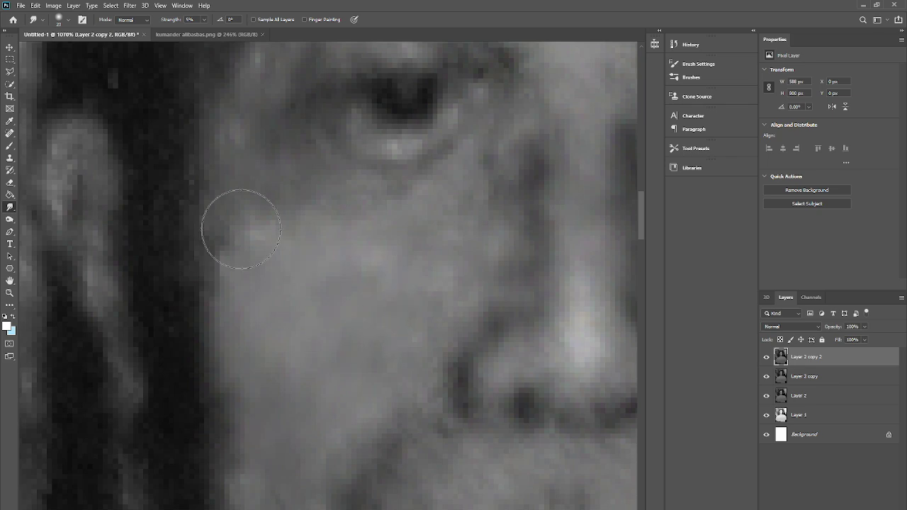
Smudge the forehead, temples and cheeks with a soft 20 px brush at 5% strength.
key("z")
mouse_move(297, 268)
left_mouse_down()
mouse_move(255, 377)
mouse_move(393, 256)
left_mouse_up()
left_click(10, 196)
left_click(10, 207)
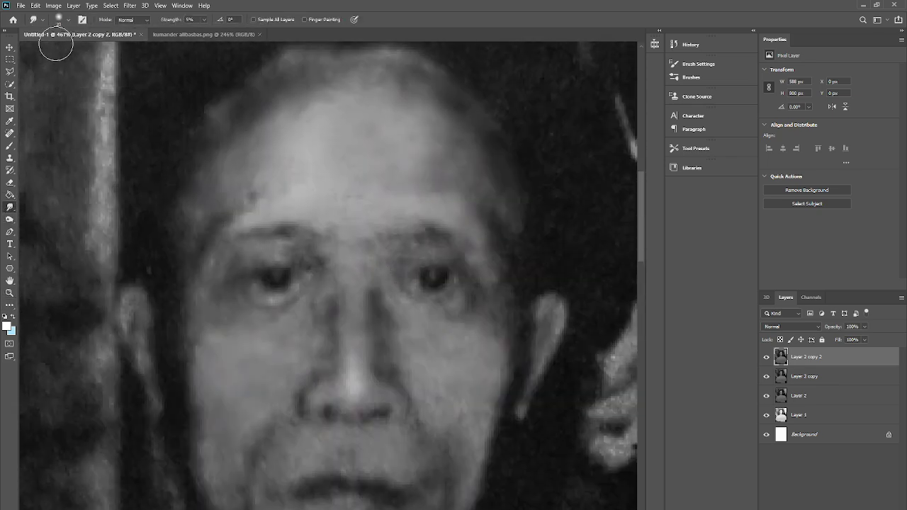
left_click(64, 19)
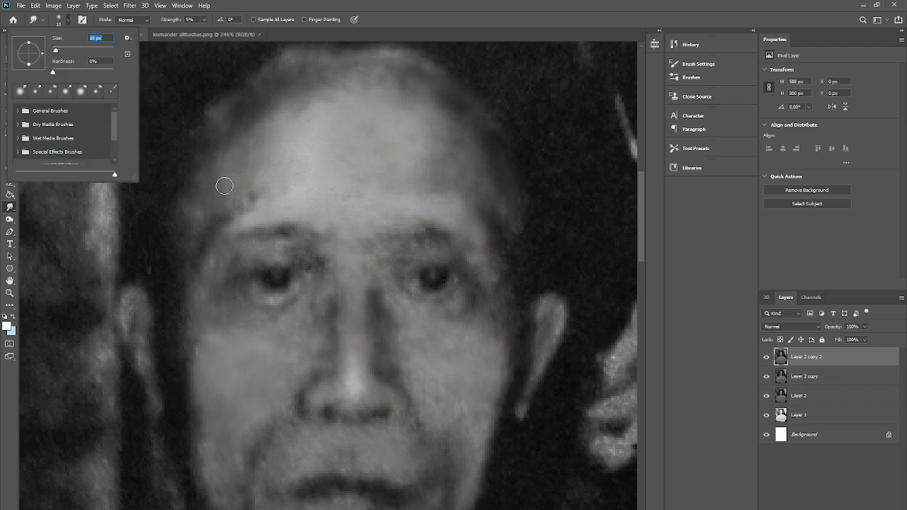
left_click(57, 50)
key("Return")
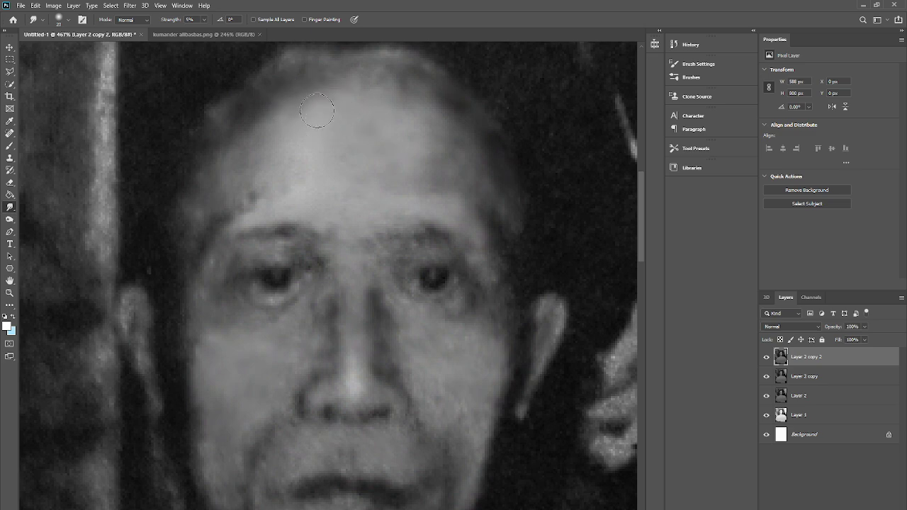
scroll(340, 135, "up", 2)
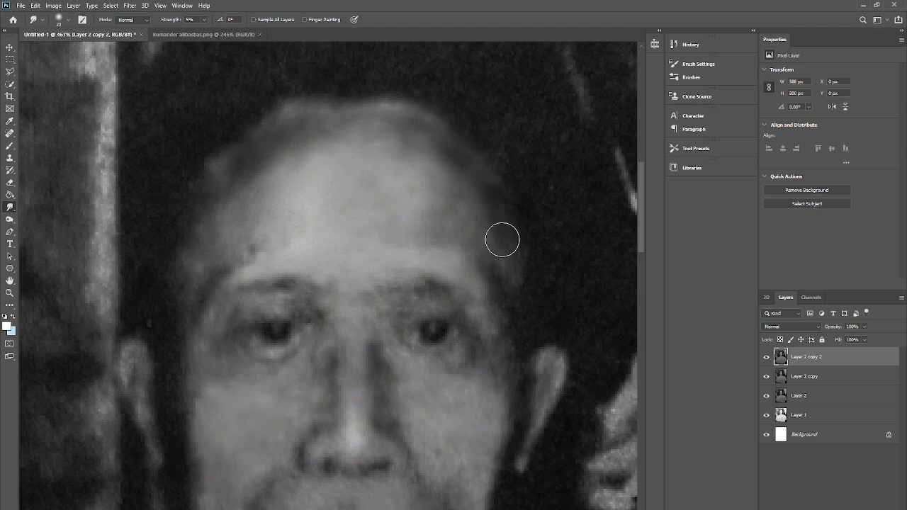
scroll(476, 361, "down", 4)
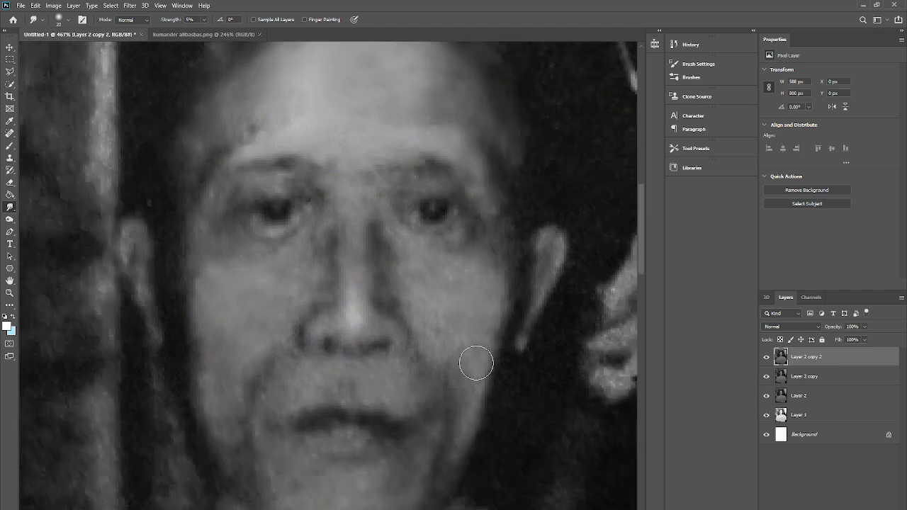
scroll(344, 390, "down", 2)
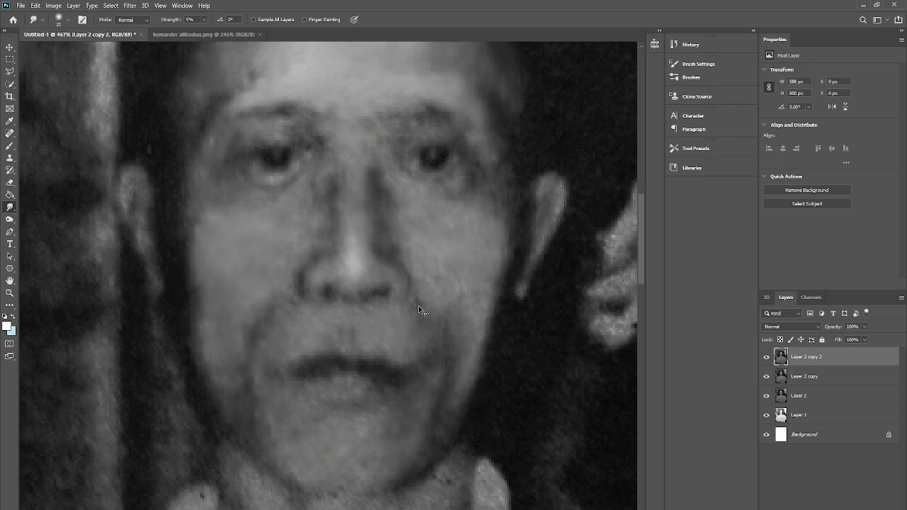
scroll(420, 309, "up", 3)
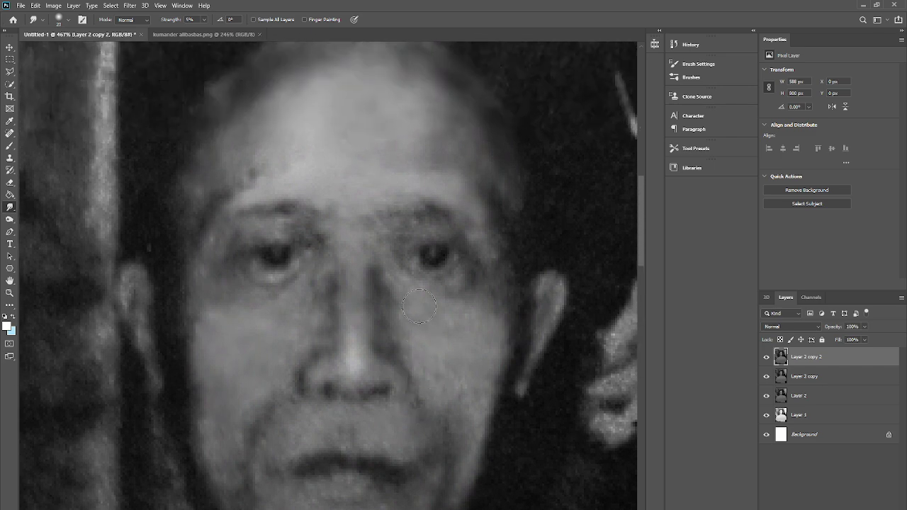
Check the smoothed face against the layers beneath by toggling the visibility of Layer 2 copy 2.
left_click(8, 293)
left_click_drag(375, 360, 333, 361)
left_click_drag(414, 327, 453, 331)
scroll(429, 314, "down", 2)
left_click(767, 358)
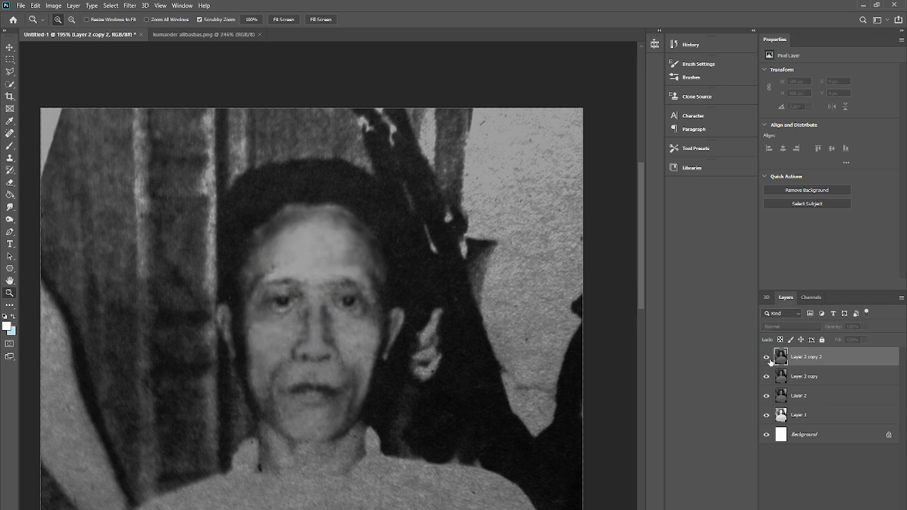
Add a layer mask to Layer 2 copy 2 and set the Brush tool to 20% opacity with black.
left_click_drag(397, 349, 420, 297)
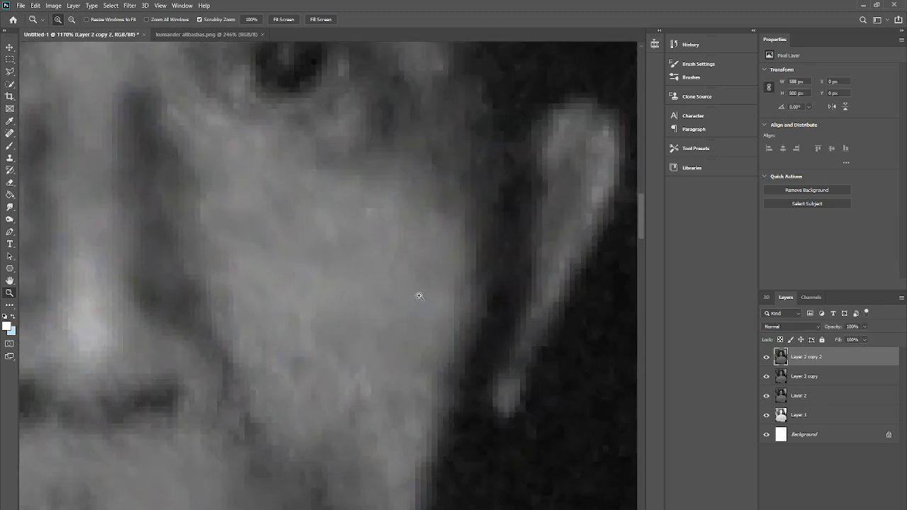
left_click(853, 380)
left_click(828, 357)
left_click(820, 507)
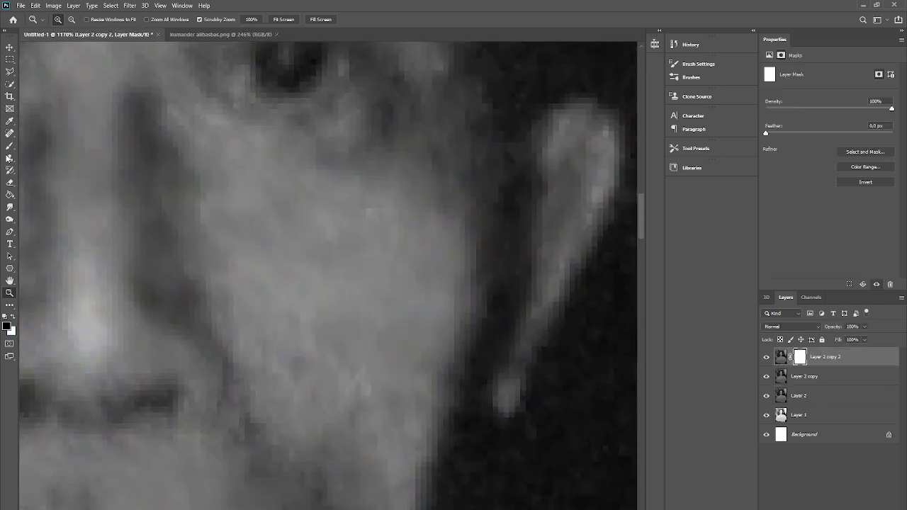
left_click(9, 146)
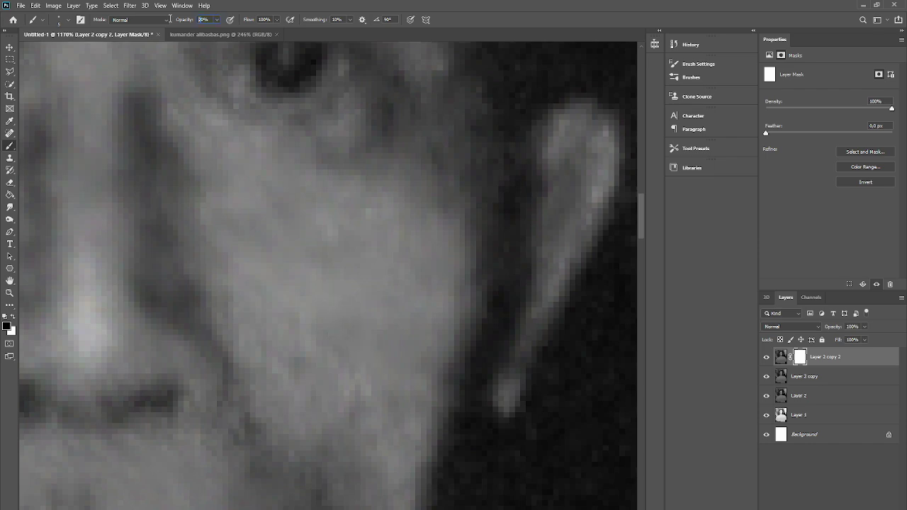
Merge Layer 2 copy 2 with Layer 2 copy.
left_click(9, 292)
left_click_drag(330, 227, 340, 161)
left_click_drag(336, 334, 325, 376)
right_click(827, 382)
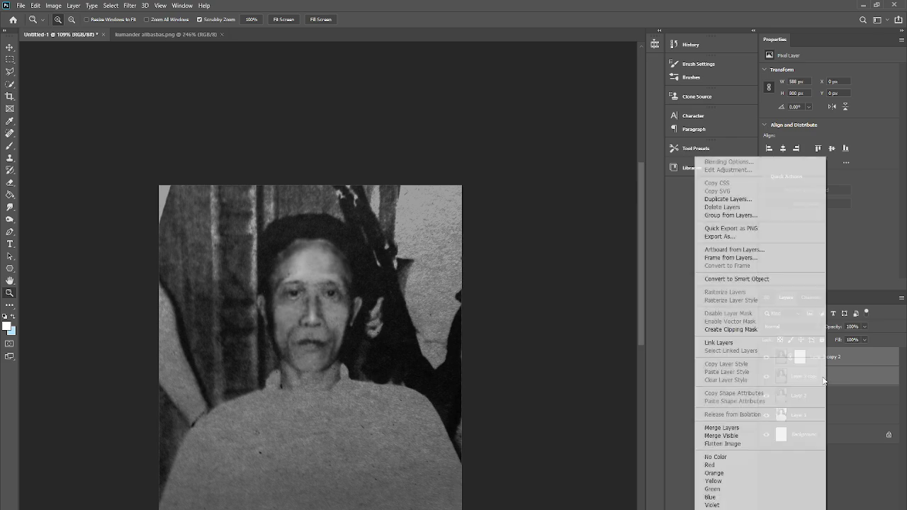
left_click(720, 428)
Smudge the neck skin between the chin and the shirt collar on the merged layer.
left_click_drag(284, 228, 298, 287)
mouse_move(319, 358)
left_mouse_down()
mouse_move(210, 322)
mouse_move(313, 336)
mouse_move(258, 436)
mouse_move(298, 435)
left_mouse_up()
left_click(10, 207)
mouse_move(173, 320)
left_mouse_down()
mouse_move(234, 420)
mouse_move(205, 301)
mouse_move(274, 395)
mouse_move(312, 413)
mouse_move(268, 358)
mouse_move(303, 320)
mouse_move(300, 335)
mouse_move(340, 336)
mouse_move(330, 430)
mouse_move(346, 438)
mouse_move(392, 328)
mouse_move(393, 429)
mouse_move(433, 302)
mouse_move(436, 373)
mouse_move(424, 331)
mouse_move(435, 319)
mouse_move(381, 316)
mouse_move(309, 344)
mouse_move(236, 317)
mouse_move(253, 300)
left_mouse_up()
Examine the face, chin and neck at several magnifications for remaining rough skin.
left_click(9, 293)
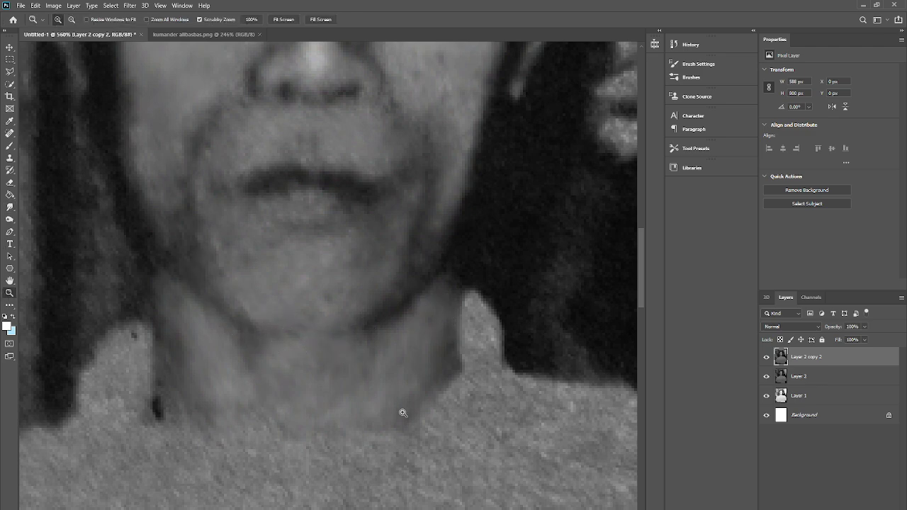
left_click_drag(402, 413, 269, 418)
left_click_drag(263, 340, 367, 290)
mouse_move(192, 238)
left_mouse_down()
mouse_move(244, 249)
mouse_move(192, 252)
left_mouse_up()
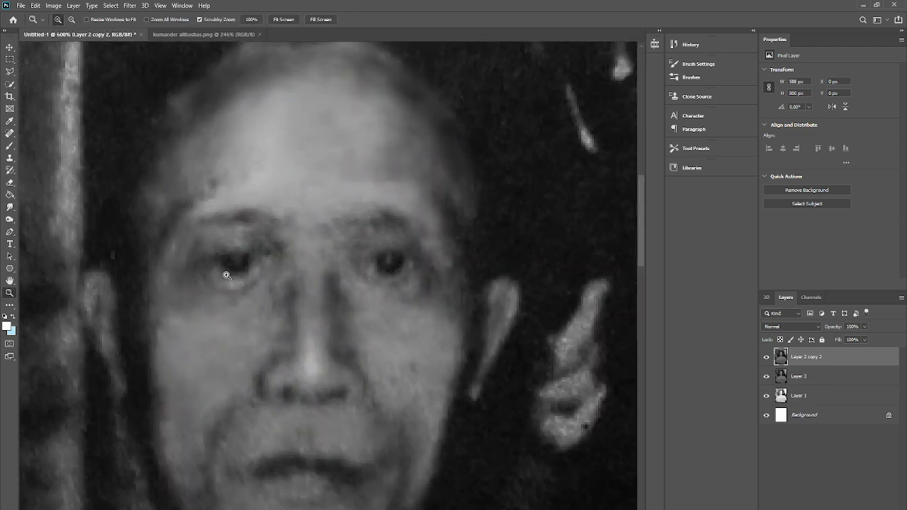
left_click_drag(443, 189, 462, 184)
left_click_drag(297, 245, 246, 249)
left_click_drag(248, 326, 316, 255)
left_click_drag(199, 438, 212, 439)
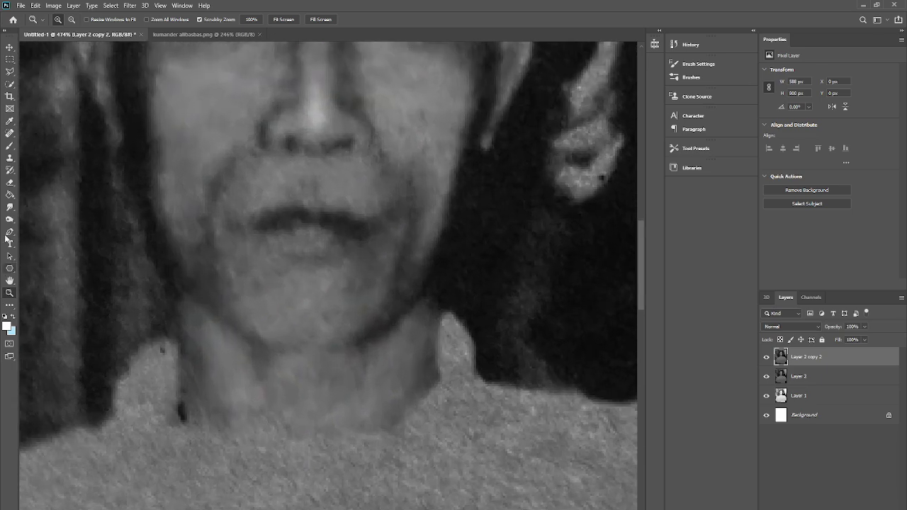
Recheck the smudged jawline, neck and collar edge up close and in the context of the whole portrait.
left_click(10, 207)
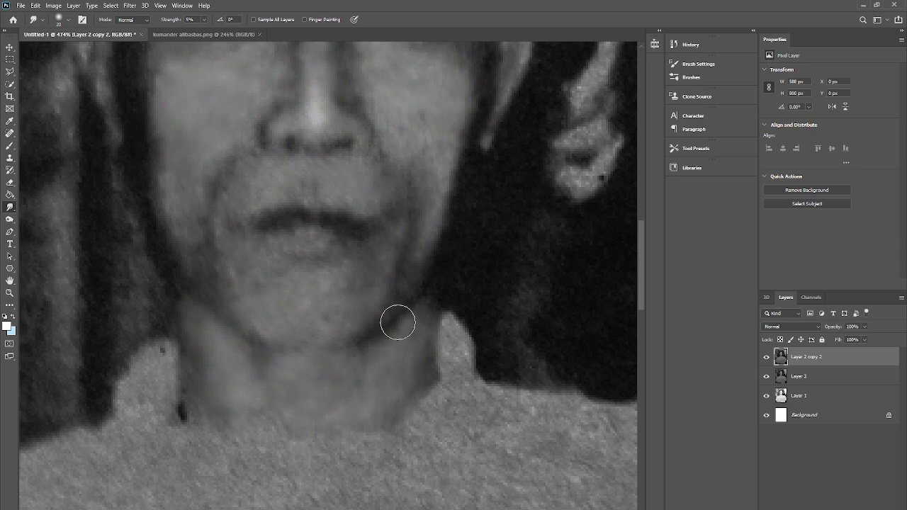
left_click(9, 293)
mouse_move(355, 365)
left_mouse_down()
mouse_move(330, 369)
mouse_move(296, 421)
mouse_move(378, 284)
mouse_move(444, 286)
mouse_move(205, 399)
mouse_move(272, 411)
left_mouse_up()
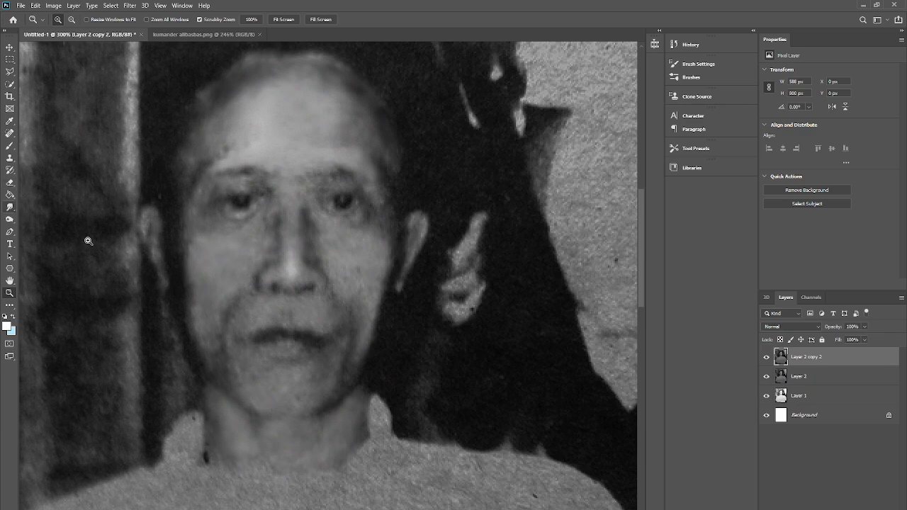
left_click_drag(228, 364, 224, 355)
left_click_drag(272, 262, 306, 352)
left_click(10, 219)
left_click(9, 207)
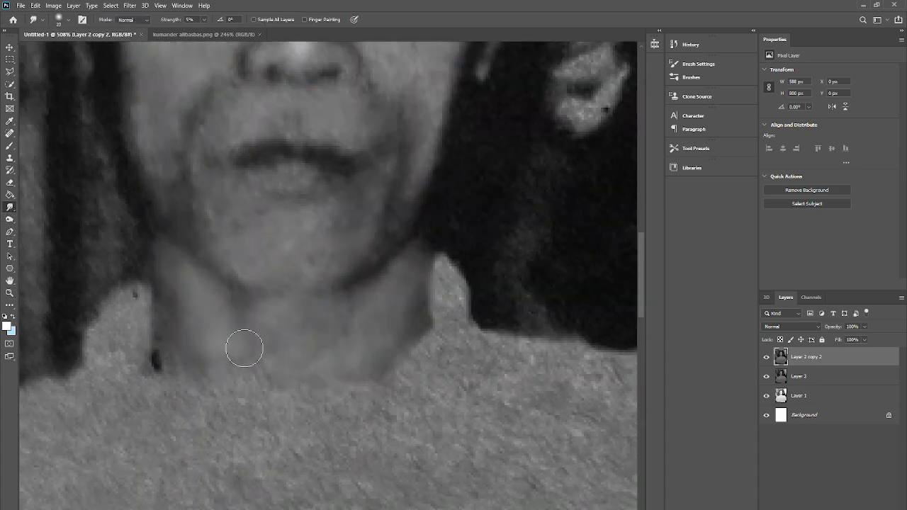
left_click(10, 292)
left_click_drag(248, 395, 280, 443)
Apply a Black & White adjustment to Layer 2 copy 2 to strip the remaining color from the retouched portrait.
left_click(840, 382)
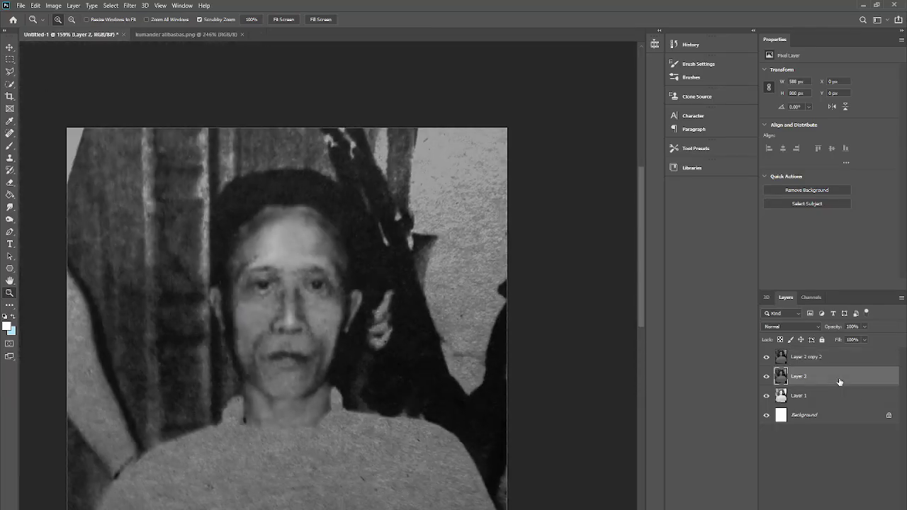
left_click(838, 415, "shift")
left_click(808, 357)
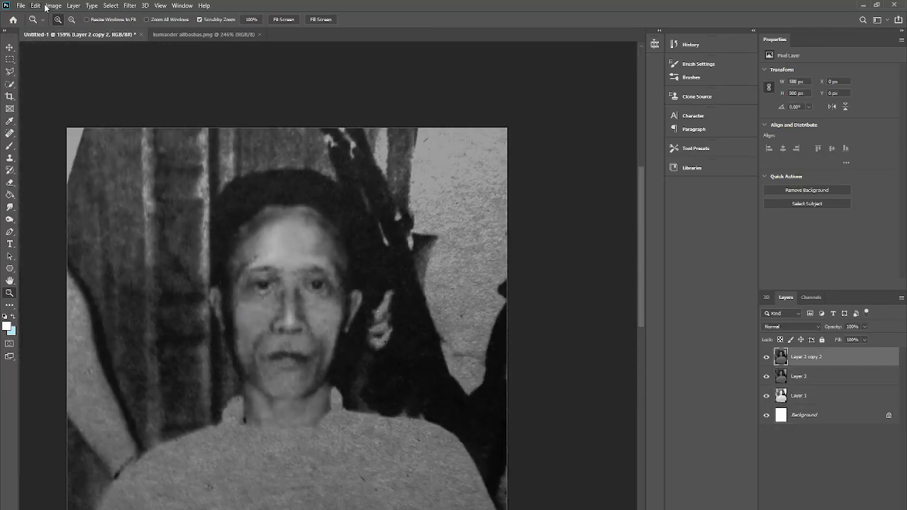
left_click(53, 5)
left_click_drag(256, 247, 369, 234)
left_click_drag(219, 282, 192, 290)
left_click_drag(344, 308, 412, 285)
left_click_drag(205, 239, 254, 349)
left_click(52, 5)
mouse_move(62, 30)
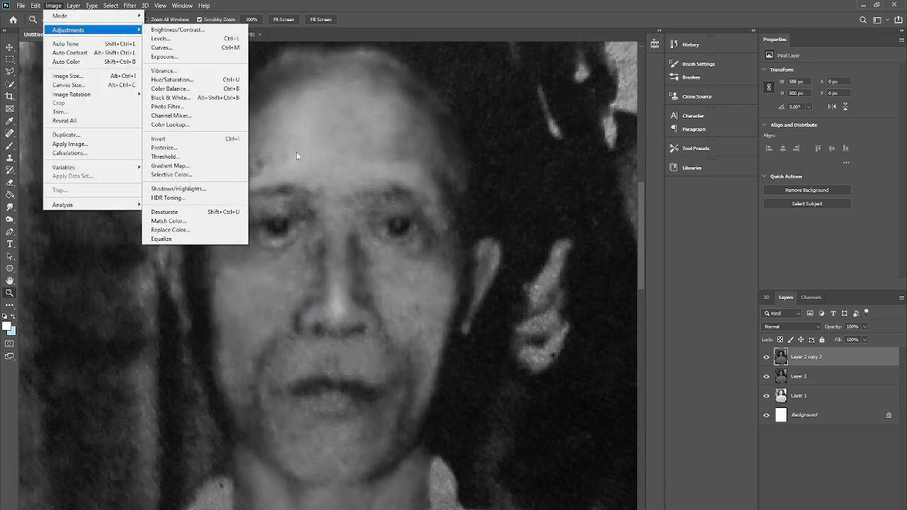
left_click(173, 96)
left_click(769, 185)
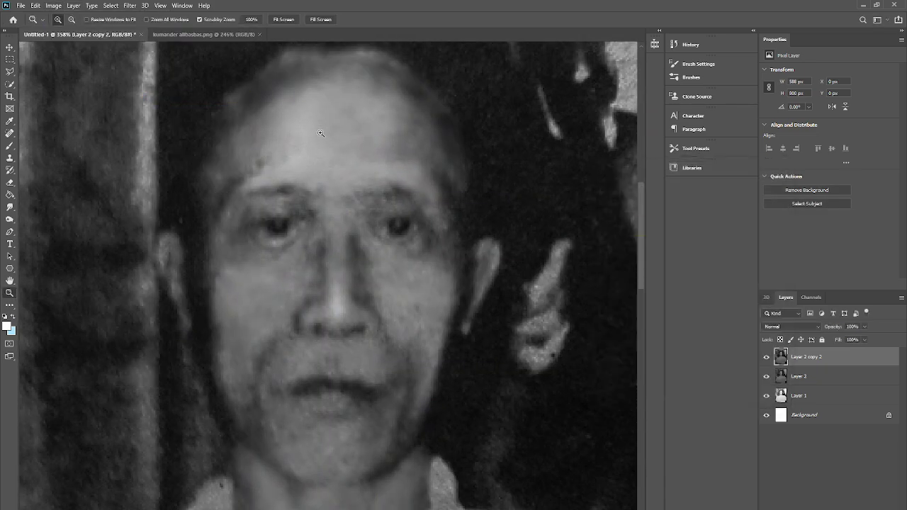
Copy the entire retouched portrait layer and paste it into the kumander alibasbas.png document as a new layer.
left_click_drag(426, 297, 259, 376)
key("ctrl+a")
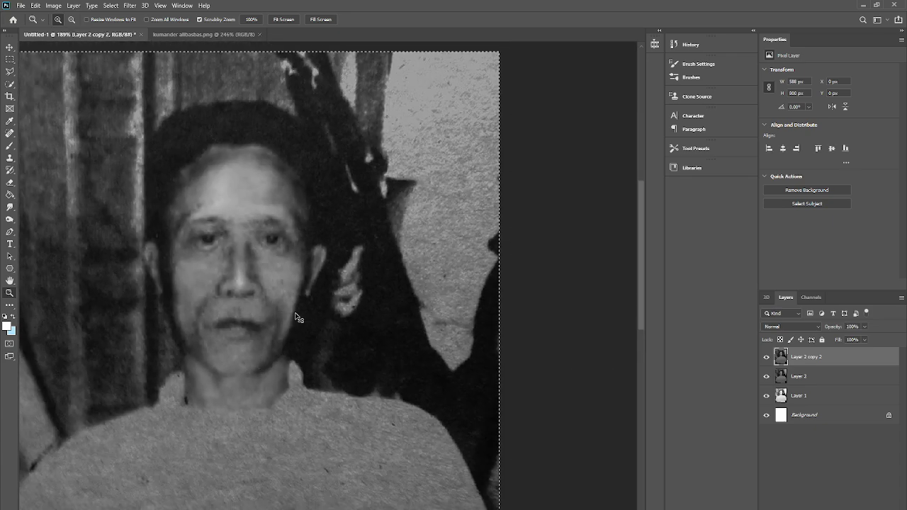
left_click_drag(322, 301, 213, 285)
left_click(215, 33)
left_click(61, 39)
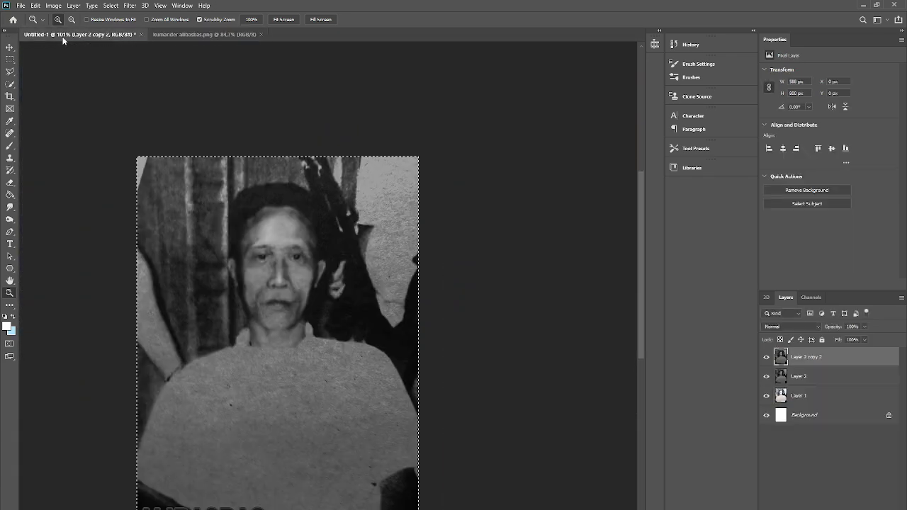
left_click(206, 34)
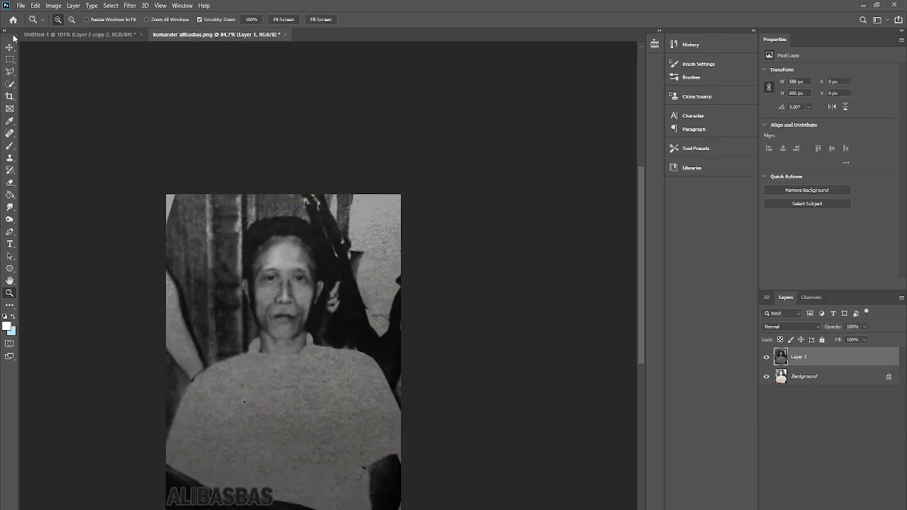
Export the kumander alibasbas.png document with its pasted portrait as a PNG using Quick Export.
left_click(21, 5)
mouse_move(32, 143)
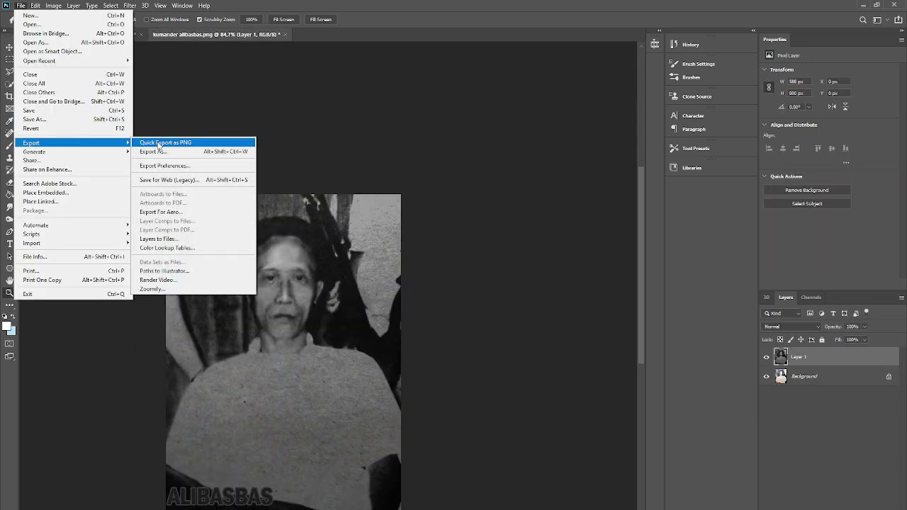